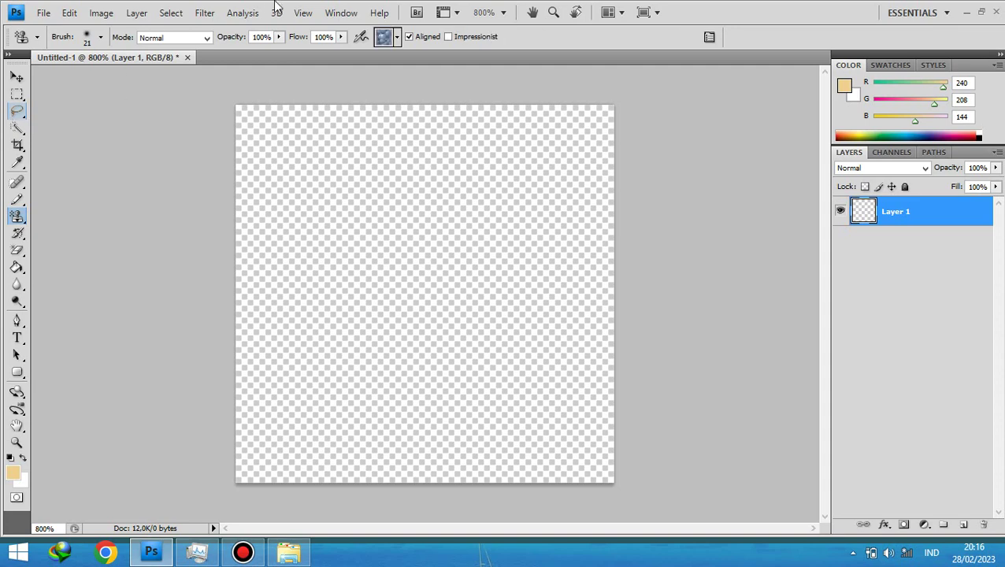
# Set the brush Master Diameter to 1 px.
pyautogui.click(101, 37)
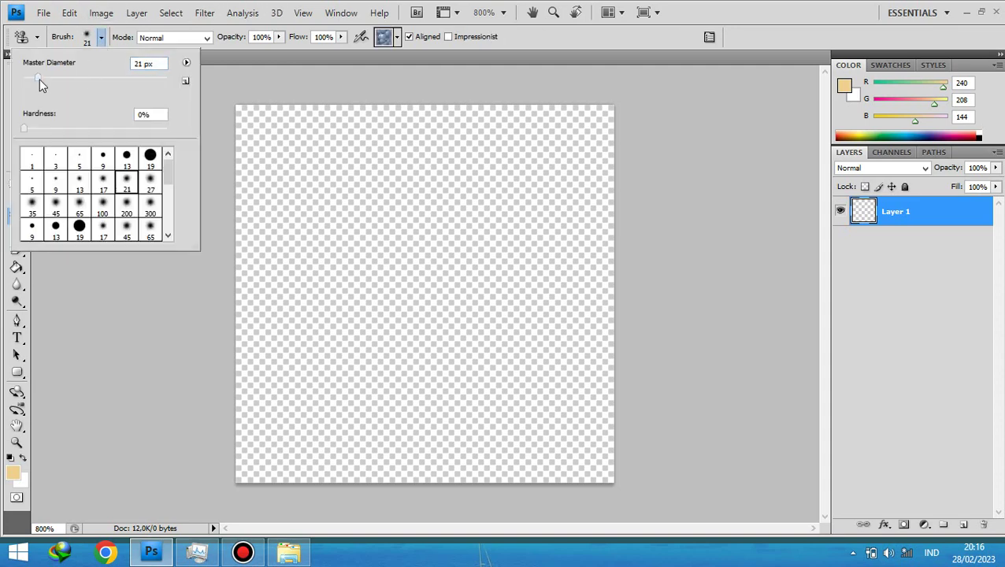
pyautogui.moveTo(37, 77); pyautogui.dragTo(18, 78)
pyautogui.click(738, 23)
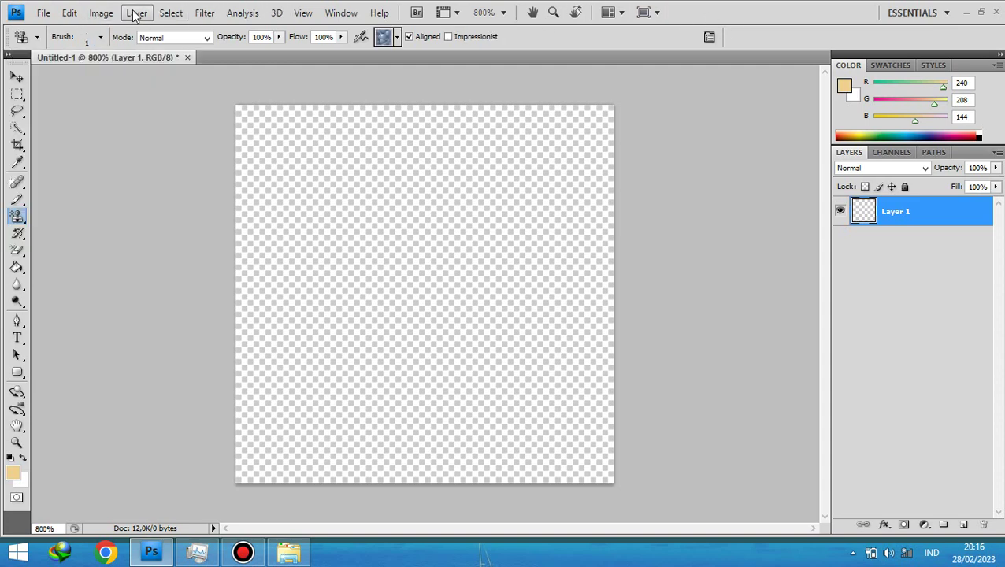
# Check in Image Size that the canvas is 64 × 64 pixels and confirm.
pyautogui.click(101, 13)
pyautogui.click(114, 123)
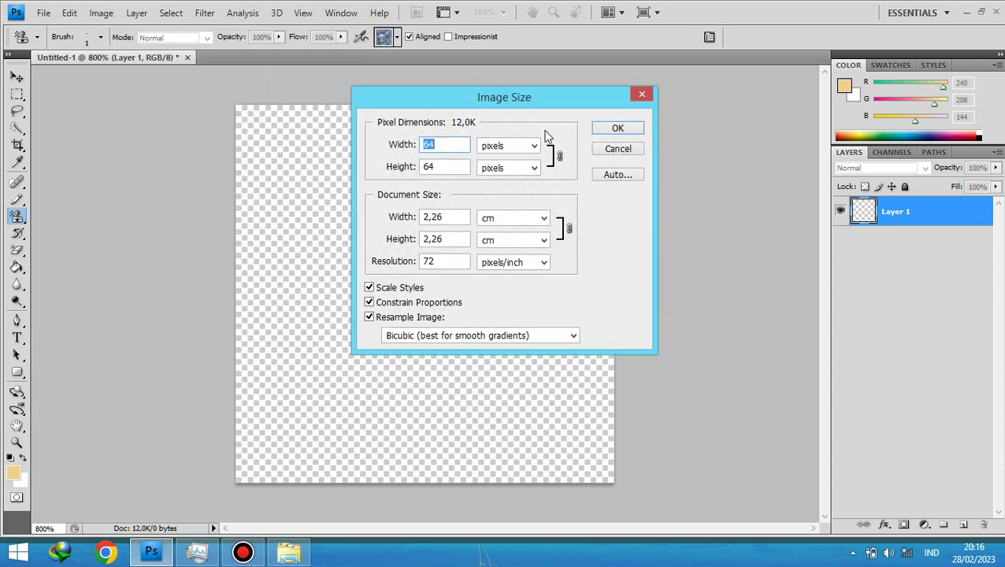
pyautogui.click(447, 144)
pyautogui.click(445, 166)
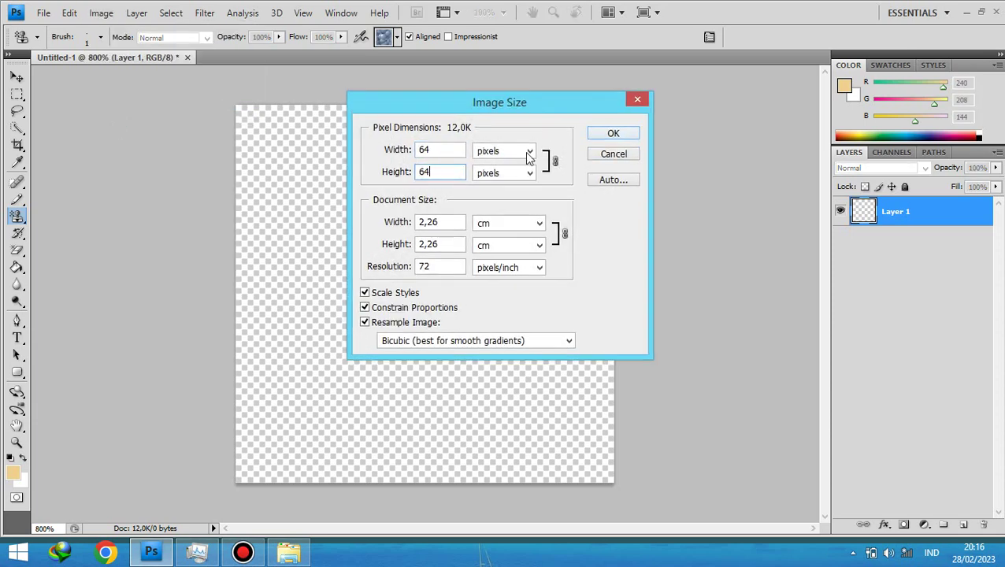
pyautogui.moveTo(564, 99); pyautogui.dragTo(501, 176)
pyautogui.click(551, 204)
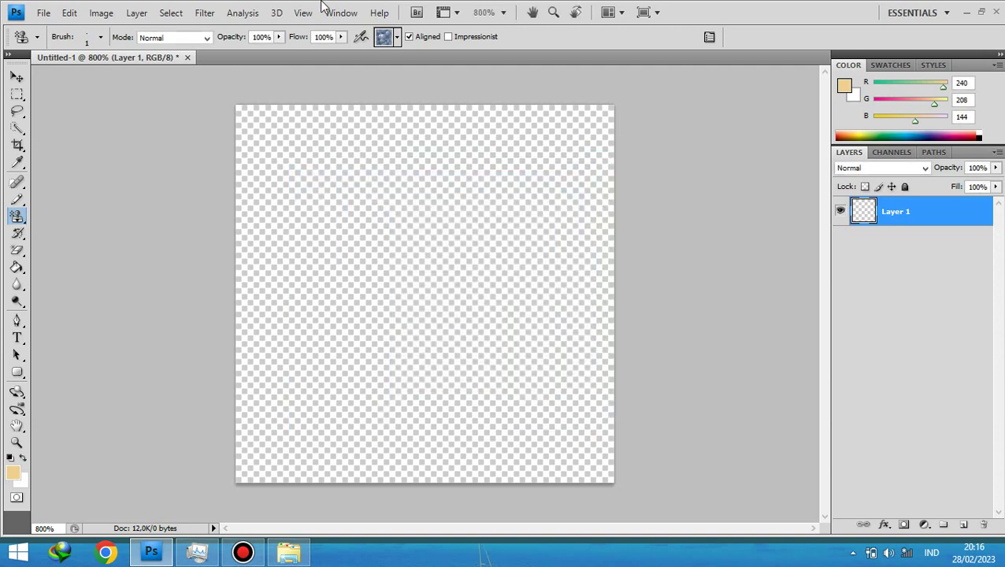
# Set the foreground colour to black (000000) and select the Pencil tool.
pyautogui.click(14, 475)
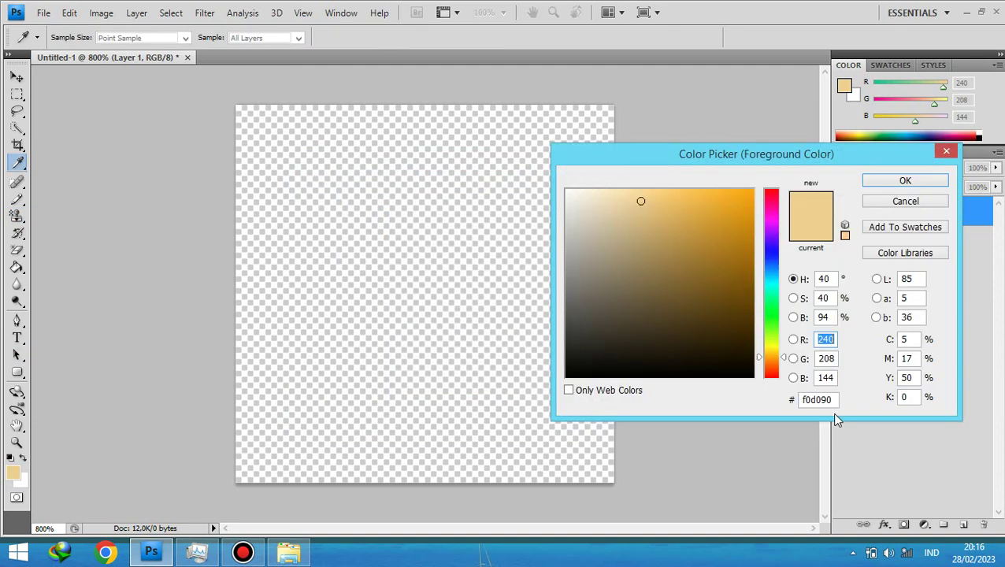
pyautogui.doubleClick(826, 400)
pyautogui.write('000')
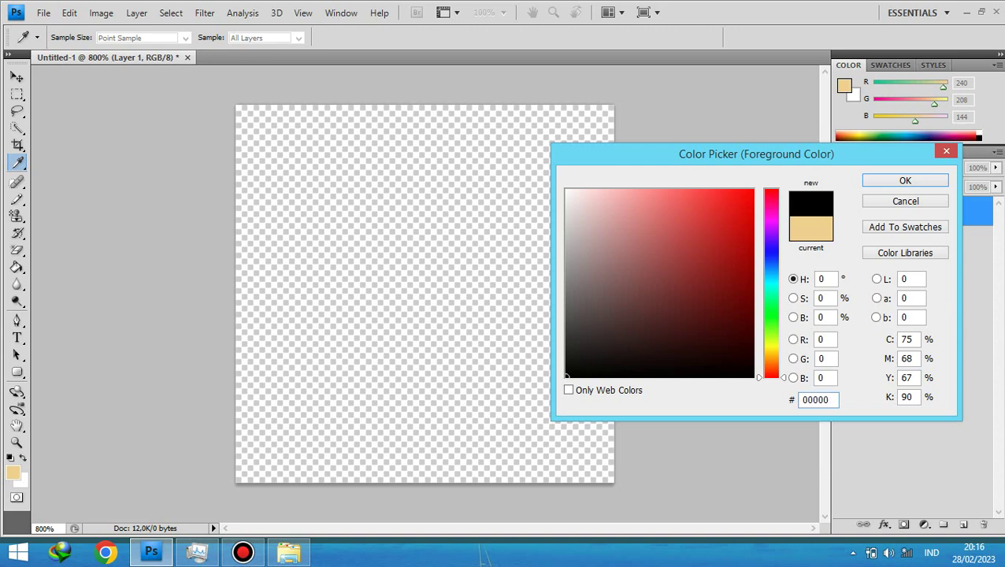
pyautogui.click(899, 184)
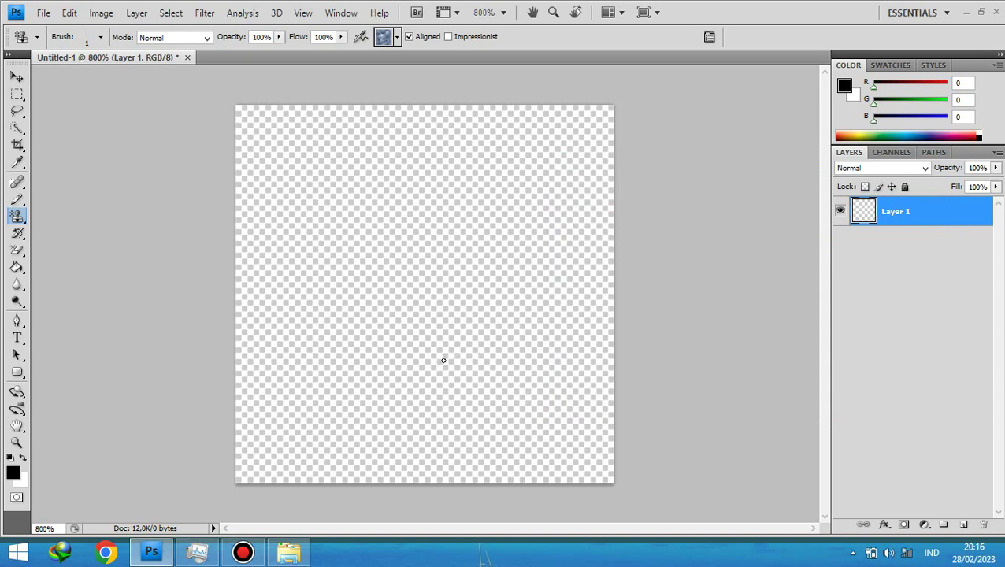
pyautogui.click(17, 201)
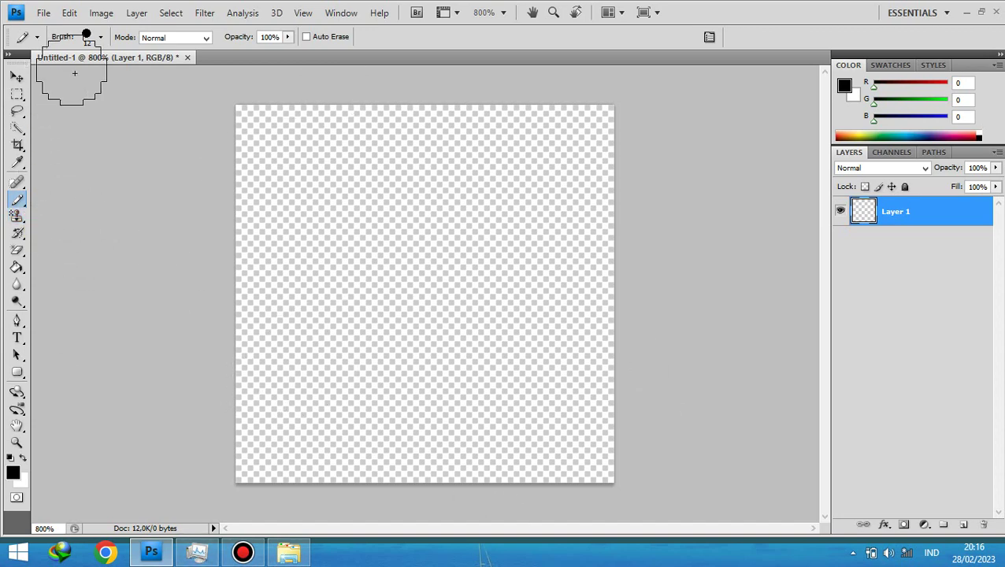
# Set the Pencil's Master Diameter to 1 px.
pyautogui.click(100, 37)
pyautogui.click(31, 157)
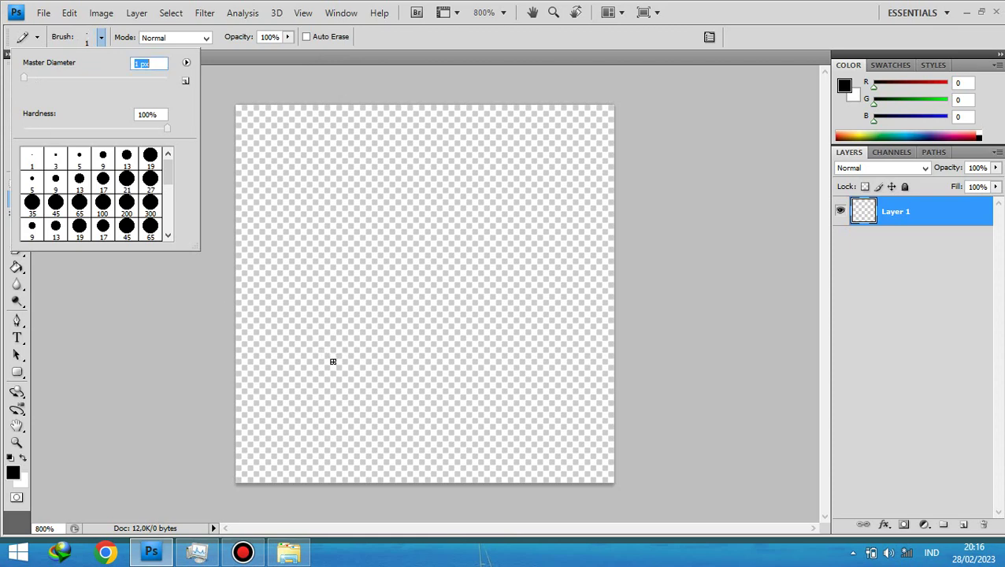
pyautogui.click(319, 402)
# Draw a short black vertical stroke lower left, zooming to 1200% and back to 800%.
pyautogui.moveTo(320, 402); pyautogui.dragTo(320, 415)
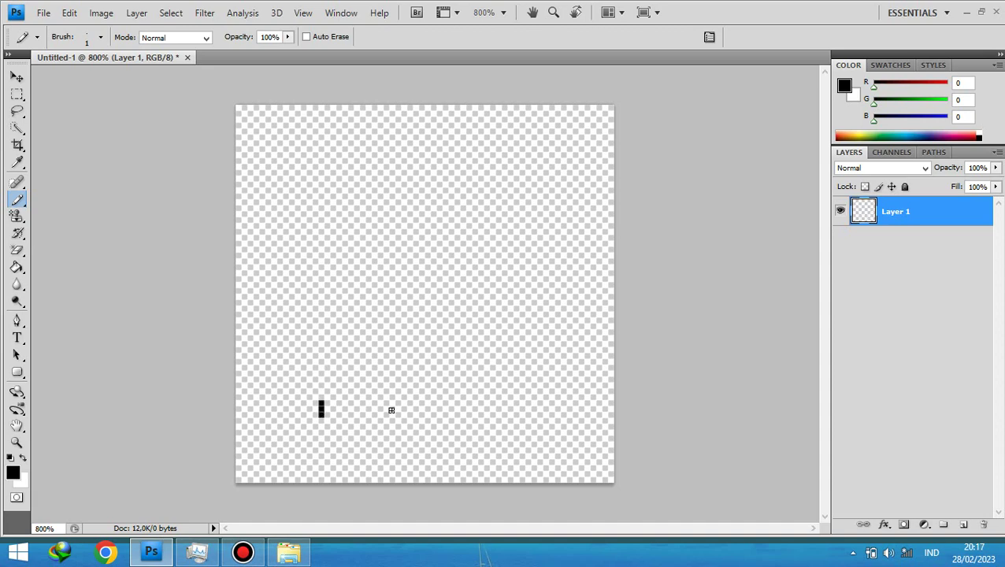
pyautogui.hotkey('ctrl', '+')
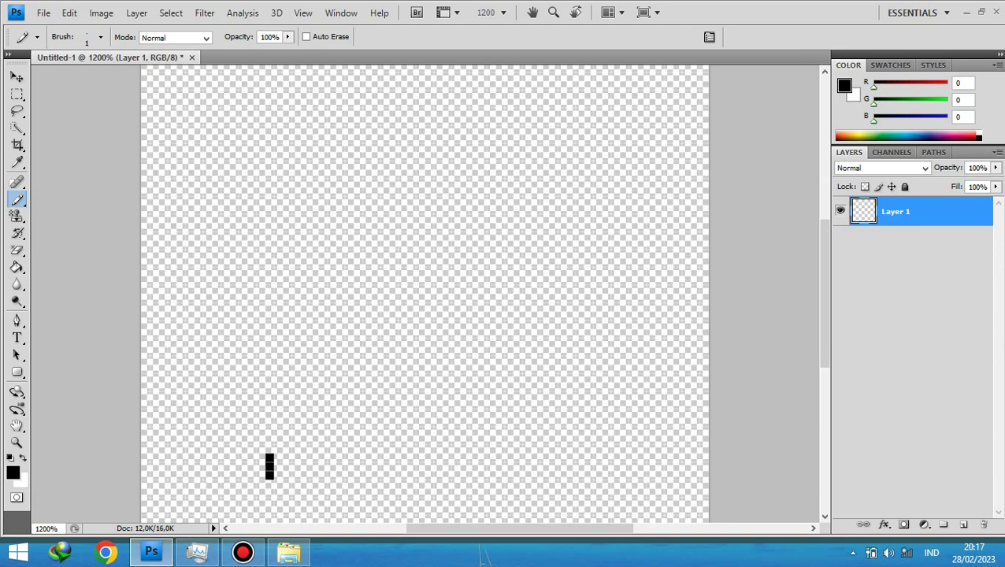
pyautogui.hotkey('ctrl', '-')
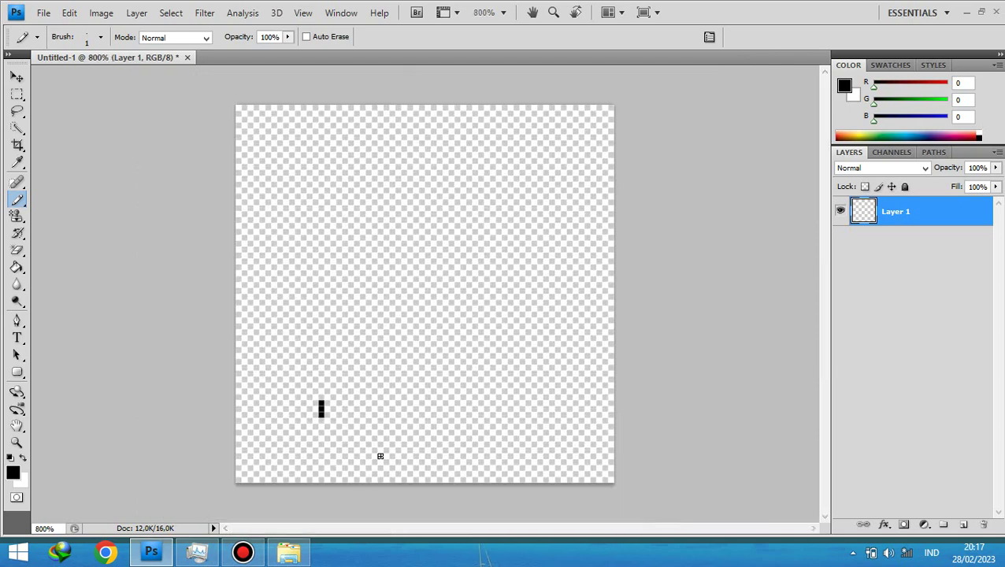
# Widen the black mark into a block, adding a right column and a top stroke extending right.
pyautogui.moveTo(325, 395)
pyautogui.mouseDown()
pyautogui.moveTo(325, 416)
pyautogui.moveTo(338, 403)
pyautogui.mouseUp()
pyautogui.click(338, 402)
pyautogui.moveTo(333, 407); pyautogui.dragTo(334, 414)
pyautogui.moveTo(339, 397); pyautogui.dragTo(339, 385)
pyautogui.moveTo(339, 385)
pyautogui.mouseDown()
pyautogui.moveTo(389, 390)
pyautogui.moveTo(345, 390)
pyautogui.moveTo(347, 414)
pyautogui.moveTo(402, 398)
pyautogui.moveTo(358, 400)
pyautogui.moveTo(351, 403)
pyautogui.moveTo(422, 400)
pyautogui.moveTo(414, 386)
pyautogui.moveTo(427, 383)
pyautogui.moveTo(369, 414)
pyautogui.moveTo(439, 406)
pyautogui.moveTo(418, 397)
pyautogui.moveTo(388, 412)
pyautogui.moveTo(455, 411)
pyautogui.moveTo(432, 387)
pyautogui.moveTo(456, 400)
pyautogui.moveTo(433, 389)
pyautogui.moveTo(455, 390)
pyautogui.moveTo(449, 398)
pyautogui.moveTo(433, 388)
pyautogui.moveTo(455, 383)
pyautogui.moveTo(441, 386)
pyautogui.mouseUp()
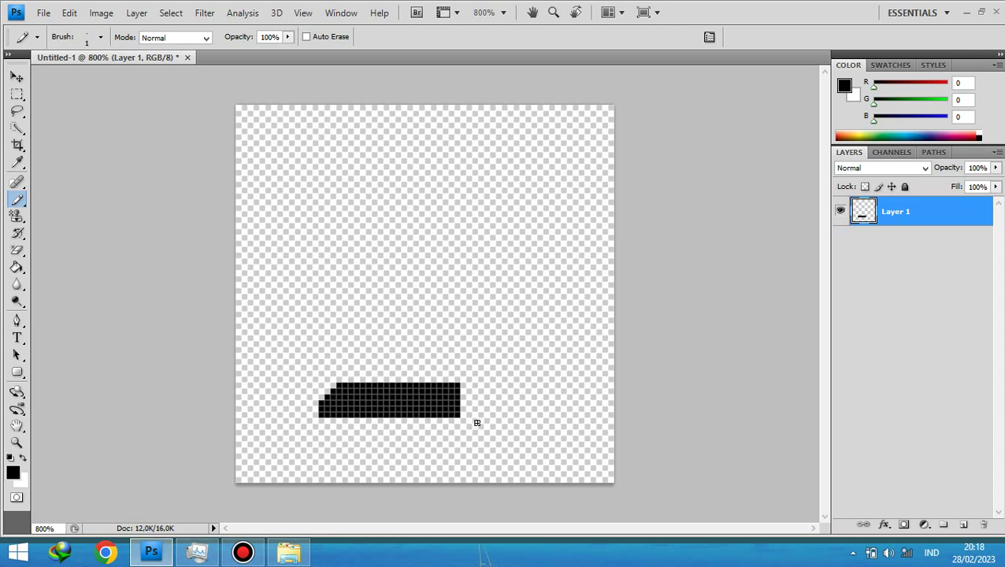
# Extend the black shape rightward with several more pencil columns.
pyautogui.moveTo(462, 385); pyautogui.dragTo(469, 411)
pyautogui.moveTo(474, 398); pyautogui.dragTo(474, 415)
pyautogui.moveTo(479, 389)
pyautogui.mouseDown()
pyautogui.moveTo(481, 415)
pyautogui.moveTo(497, 413)
pyautogui.mouseUp()
pyautogui.moveTo(504, 388)
pyautogui.mouseDown()
pyautogui.moveTo(522, 400)
pyautogui.moveTo(522, 416)
pyautogui.mouseUp()
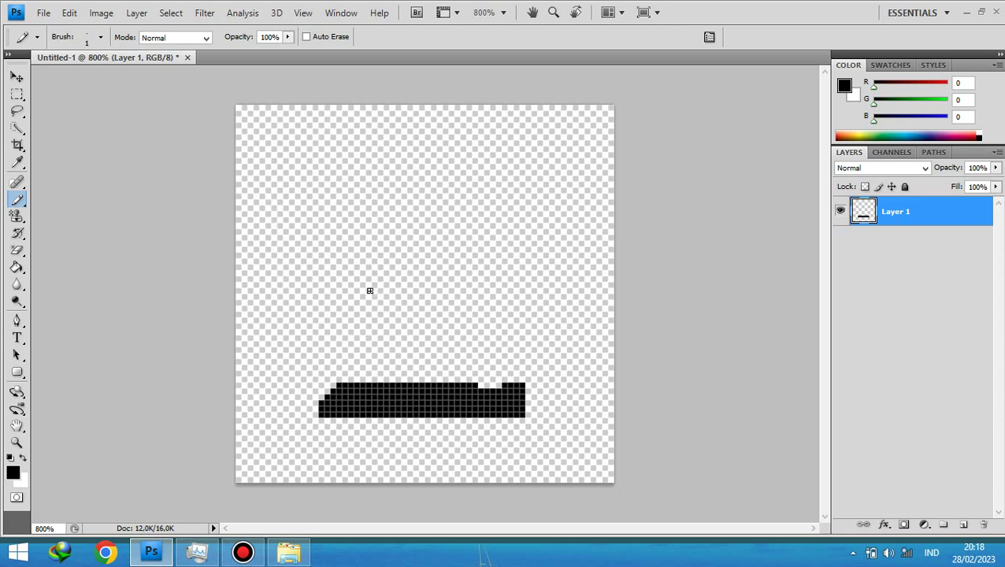
# Add a raised bump at the right end and a thin one-pixel tail extending right.
pyautogui.moveTo(525, 391)
pyautogui.mouseDown()
pyautogui.moveTo(538, 388)
pyautogui.moveTo(538, 403)
pyautogui.moveTo(524, 410)
pyautogui.moveTo(539, 411)
pyautogui.mouseUp()
pyautogui.moveTo(546, 406); pyautogui.dragTo(546, 397)
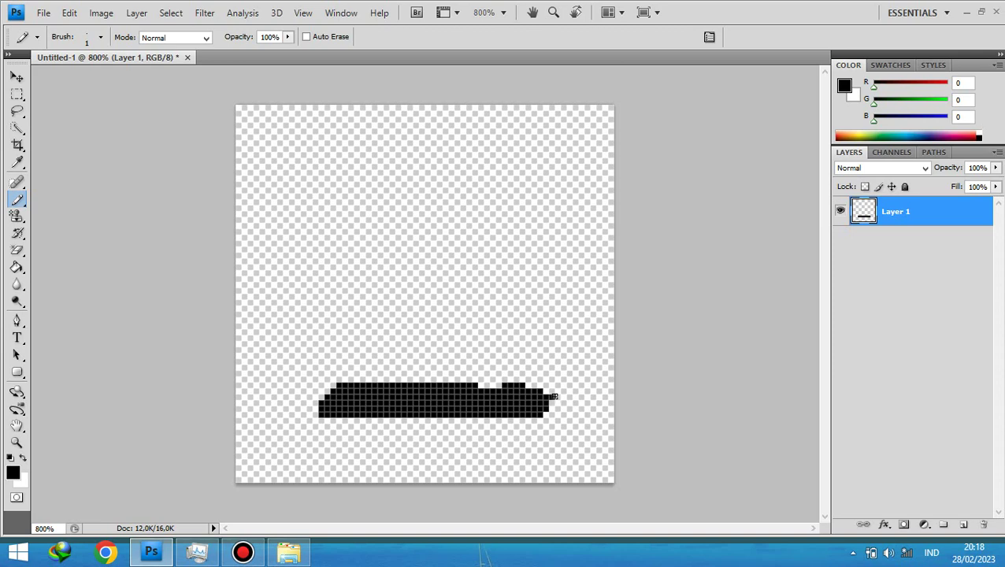
pyautogui.moveTo(556, 396)
pyautogui.mouseDown()
pyautogui.moveTo(562, 403)
pyautogui.moveTo(548, 400)
pyautogui.moveTo(565, 406)
pyautogui.mouseUp()
pyautogui.moveTo(574, 399); pyautogui.dragTo(567, 399)
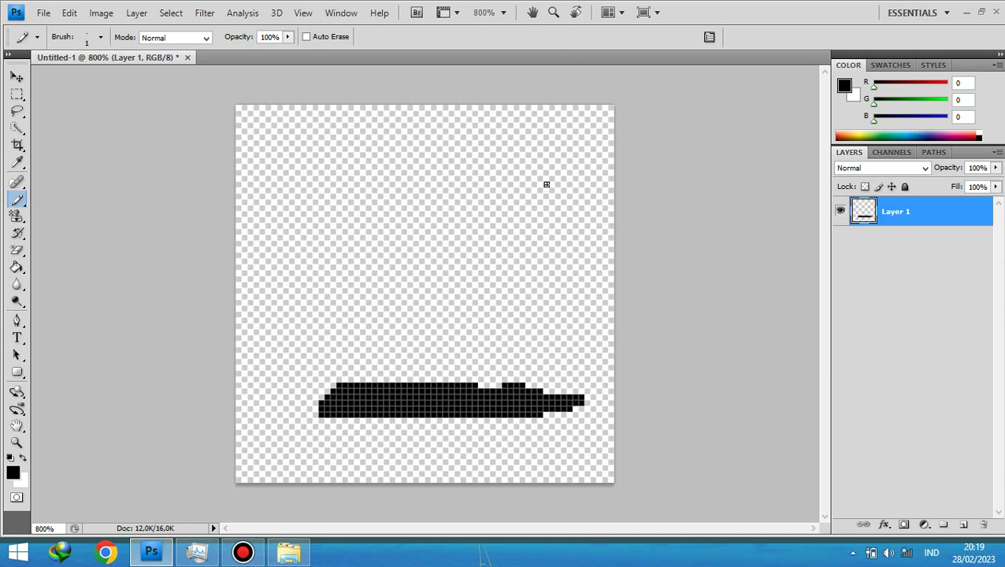
# Move the black shape left and down, then add a new empty Layer 2.
pyautogui.click(18, 79)
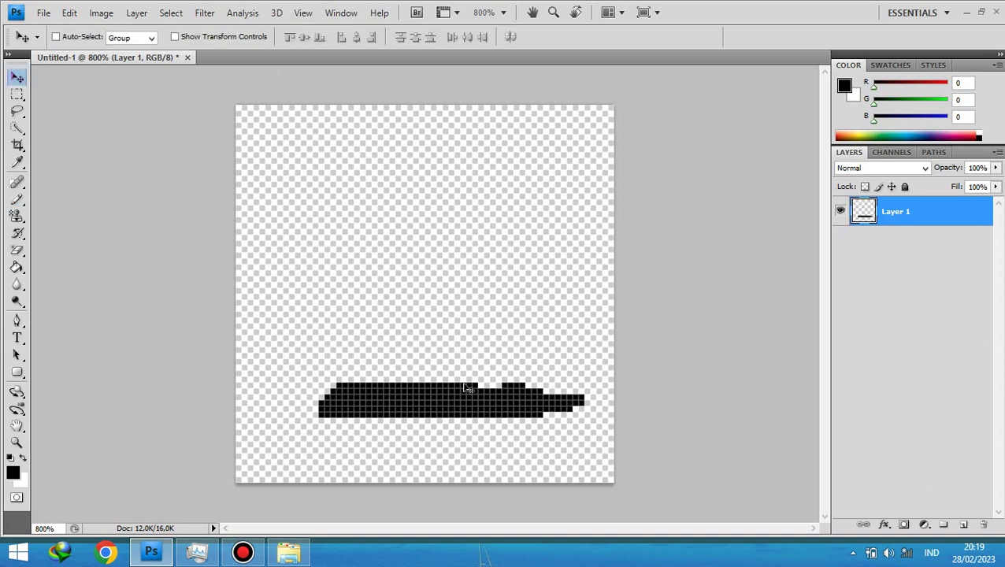
pyautogui.moveTo(462, 399); pyautogui.dragTo(426, 411)
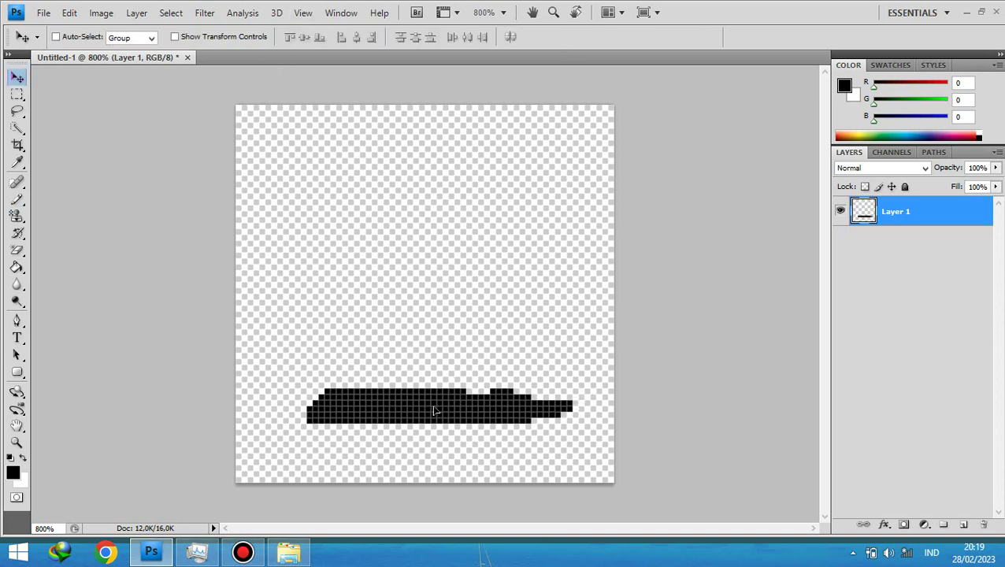
pyautogui.click(987, 522)
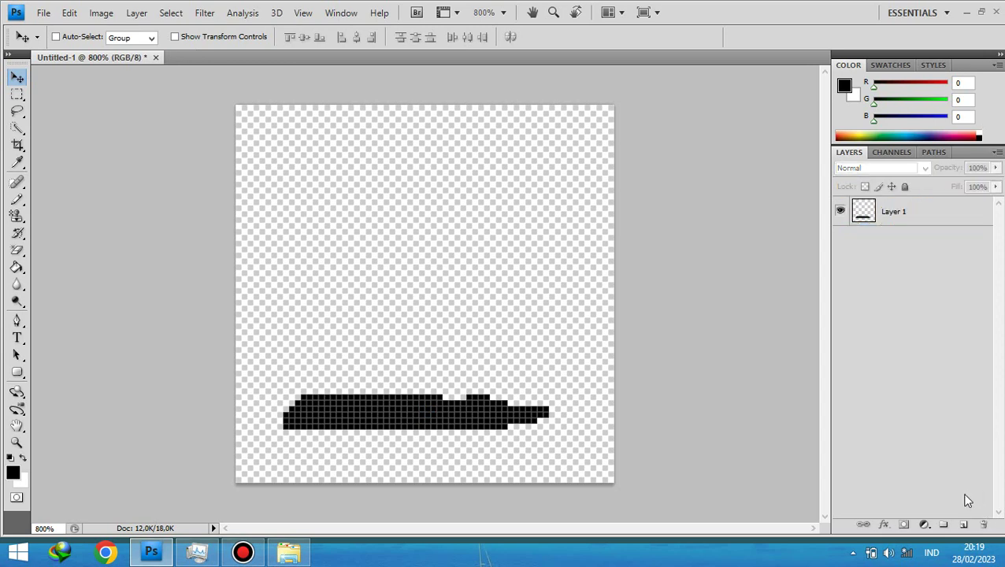
pyautogui.click(967, 525)
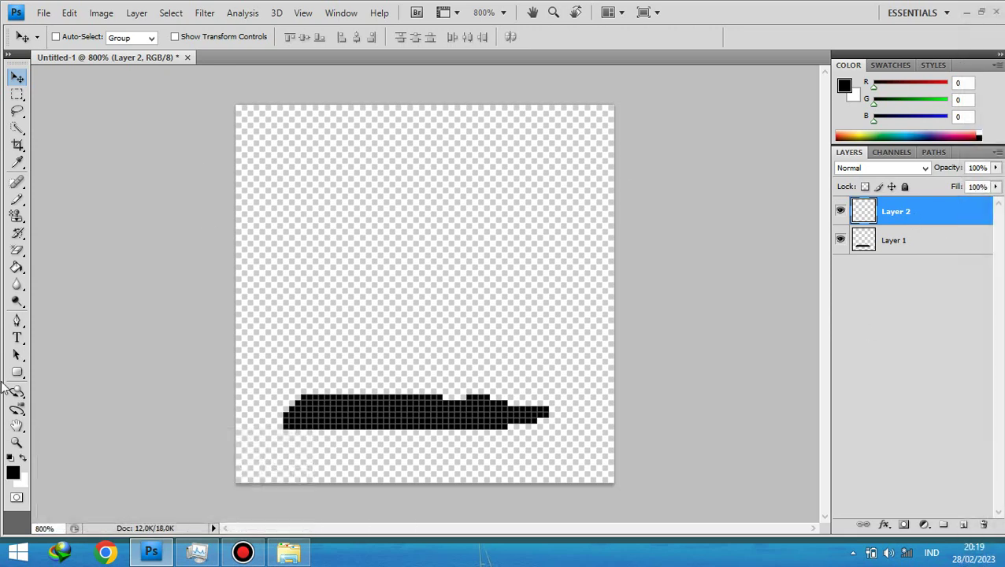
# Enter the brown hex value 90504 in the foreground Color Picker.
pyautogui.click(13, 473)
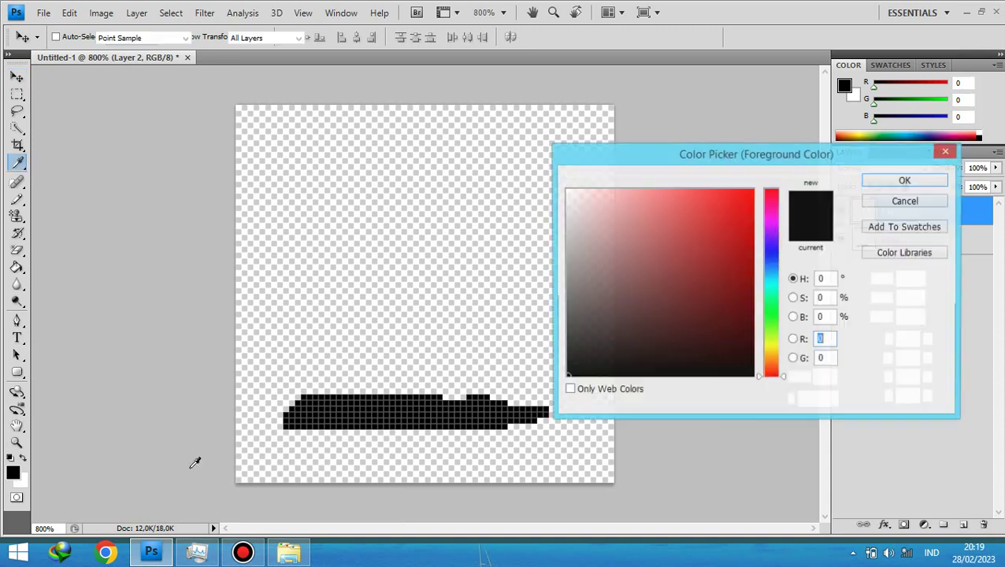
pyautogui.click(806, 399)
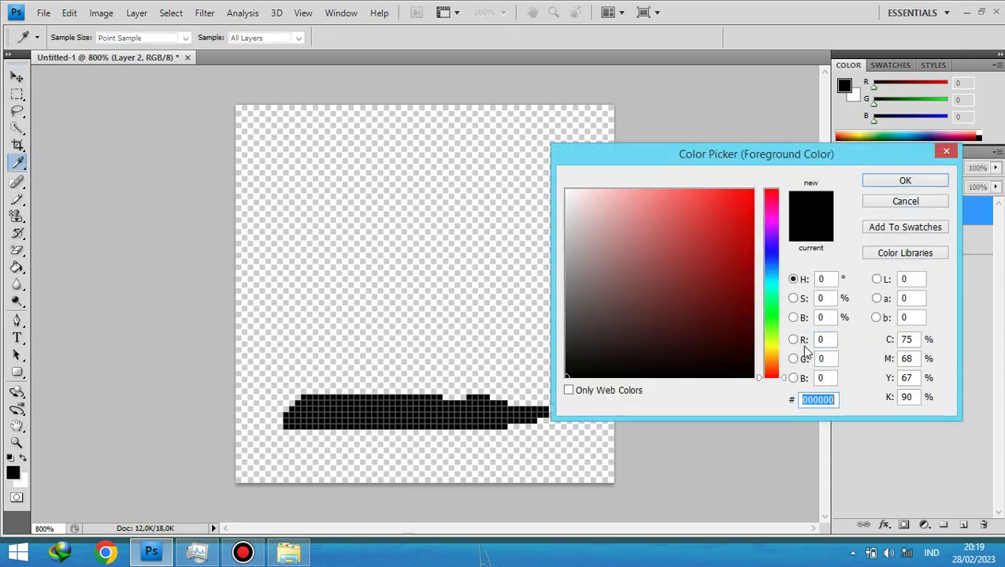
pyautogui.write('90')
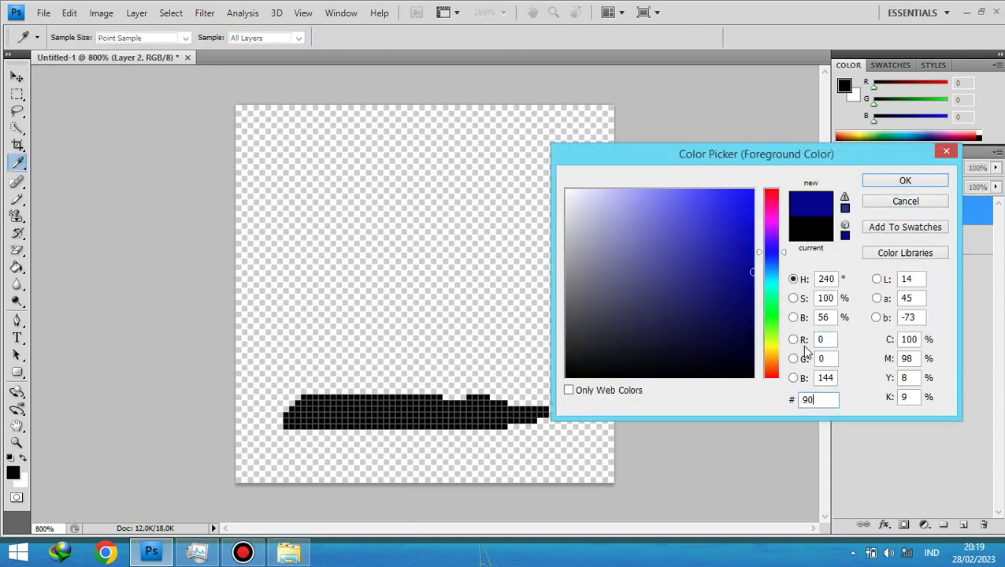
pyautogui.write('5')
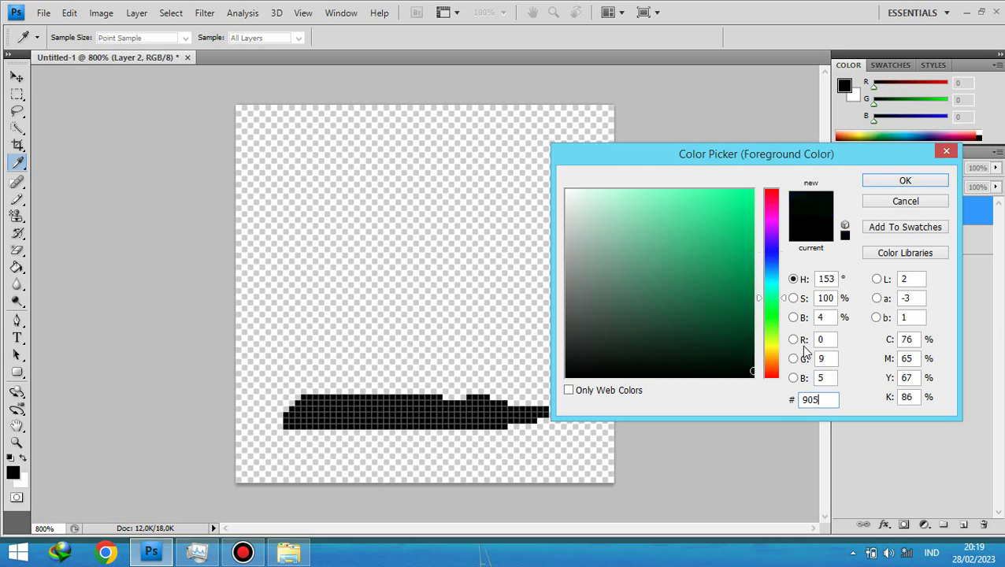
pyautogui.write('040')
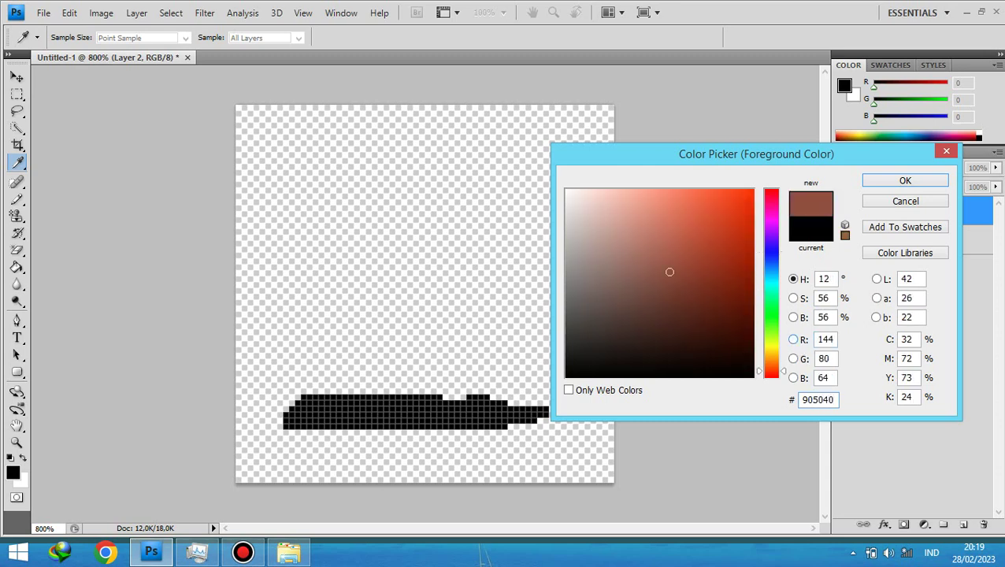
# Confirm the brown colour, move Layer 1's black shadow lower, and reselect Layer 2.
pyautogui.click(905, 182)
pyautogui.press('v')
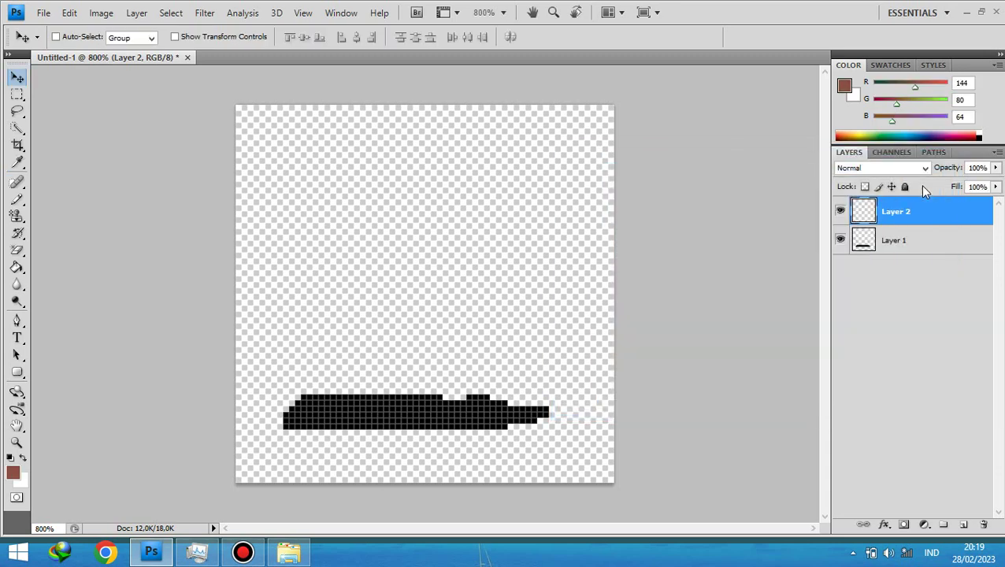
pyautogui.click(896, 243)
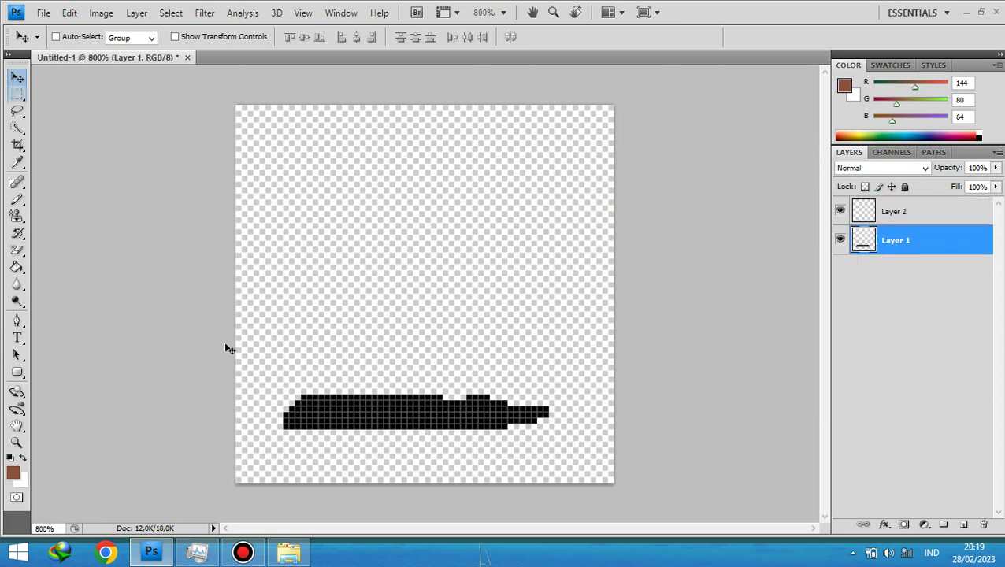
pyautogui.moveTo(352, 416); pyautogui.dragTo(352, 451)
pyautogui.click(965, 207)
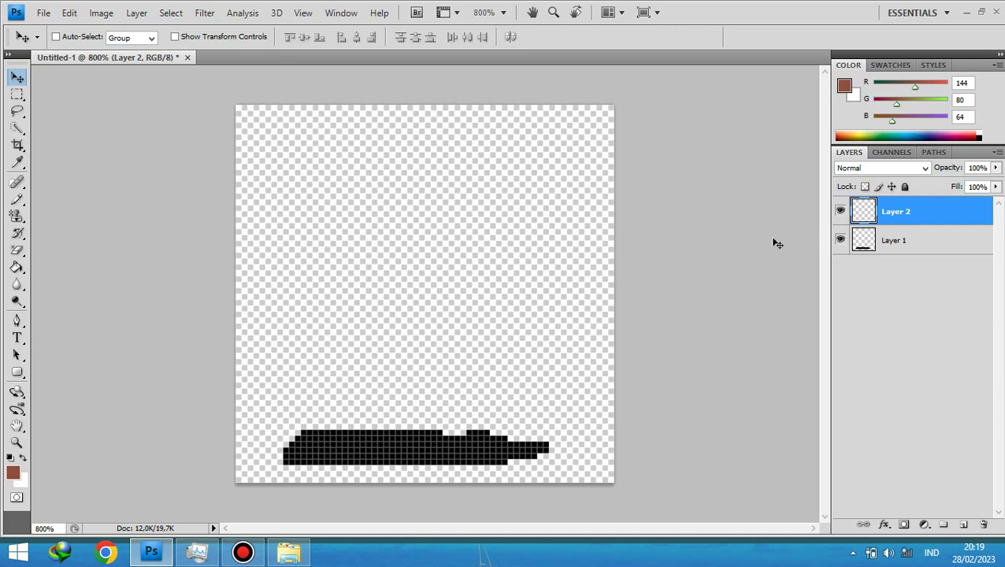
pyautogui.click(13, 473)
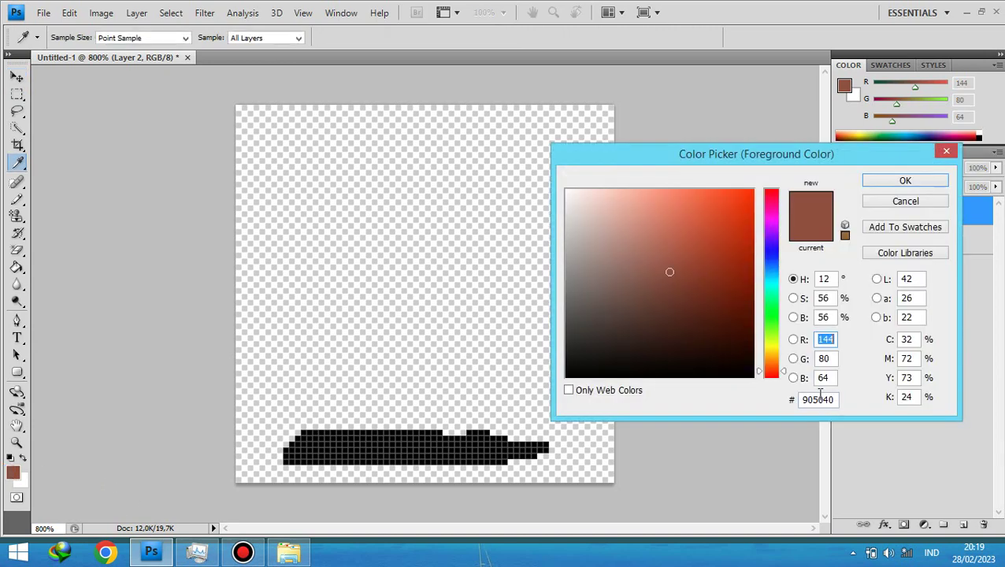
pyautogui.doubleClick(818, 400)
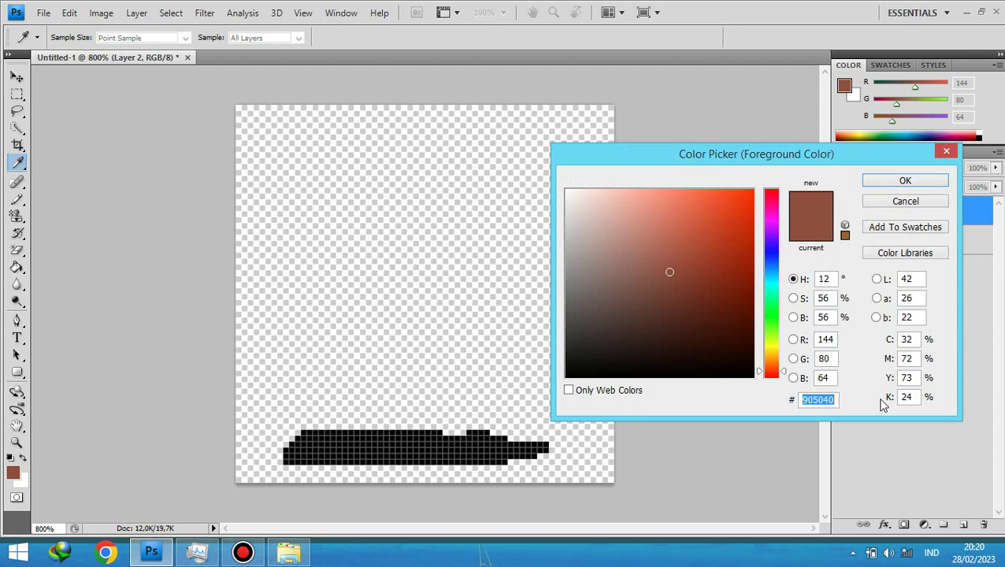
pyautogui.click(876, 184)
pyautogui.press('v')
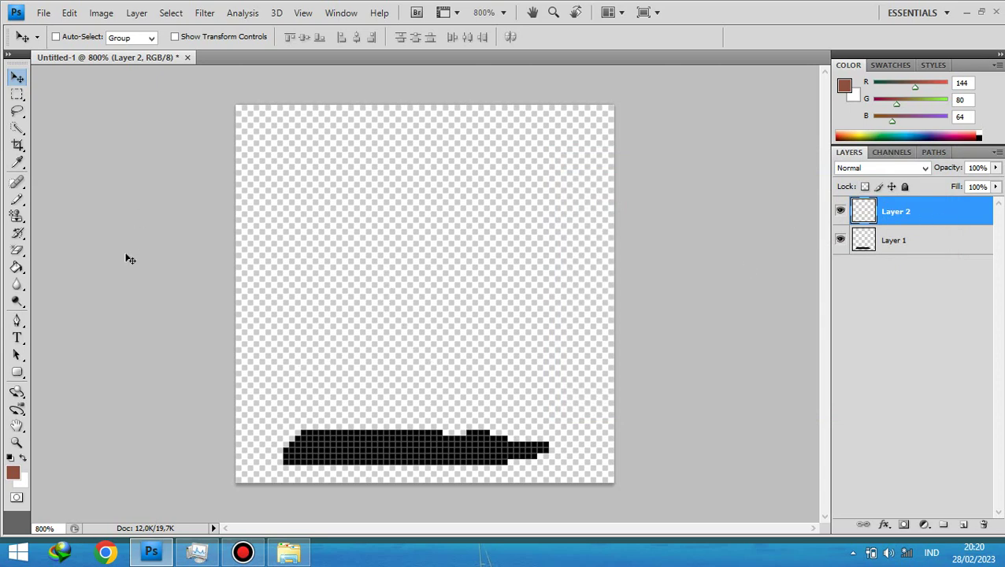
# With the Pencil, draw a brown rounded curve above the shadow, rising diagonally up-right.
pyautogui.click(16, 201)
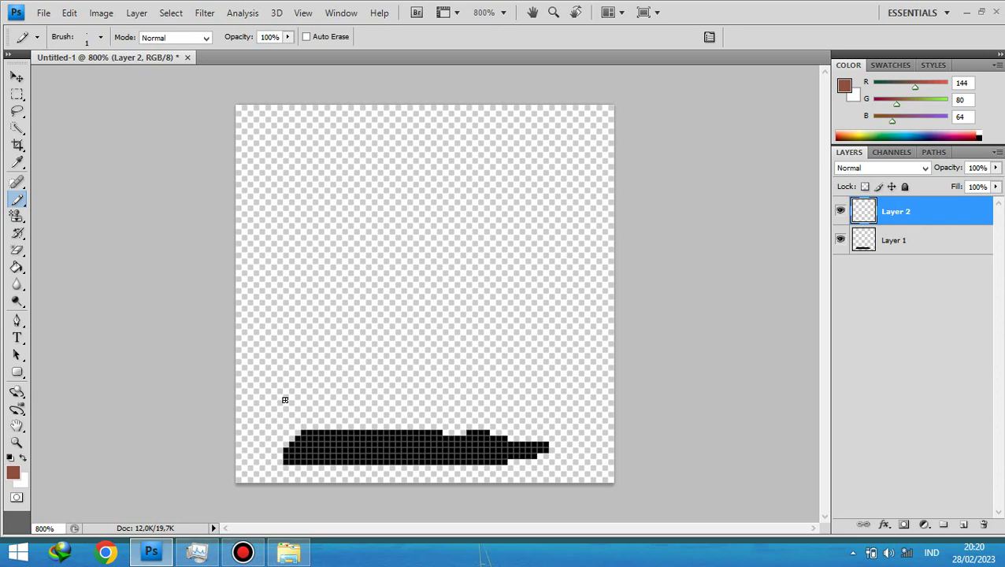
pyautogui.moveTo(283, 407); pyautogui.dragTo(312, 409)
pyautogui.moveTo(290, 396); pyautogui.dragTo(291, 406)
pyautogui.click(279, 402)
pyautogui.click(275, 398)
pyautogui.click(268, 388)
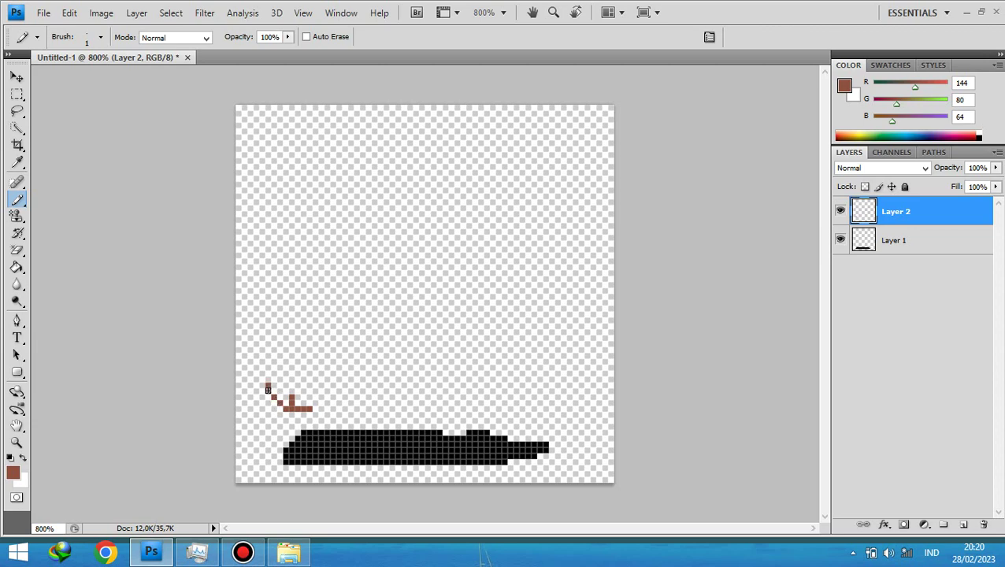
pyautogui.click(314, 403)
pyautogui.click(321, 394)
pyautogui.moveTo(326, 386); pyautogui.dragTo(340, 373)
# Extend the curve's left end upward into a tall vertical line with an up-right tip.
pyautogui.click(274, 379)
pyautogui.moveTo(278, 371); pyautogui.dragTo(285, 367)
pyautogui.click(290, 359)
pyautogui.moveTo(298, 349); pyautogui.dragTo(297, 344)
pyautogui.moveTo(302, 336); pyautogui.dragTo(302, 325)
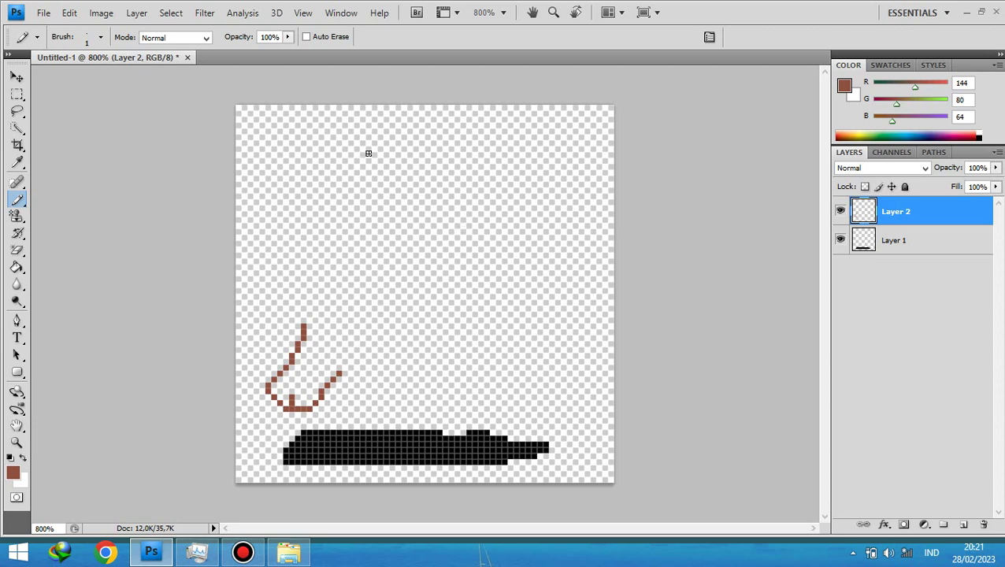
pyautogui.moveTo(309, 315); pyautogui.dragTo(309, 274)
pyautogui.moveTo(309, 274); pyautogui.dragTo(316, 242)
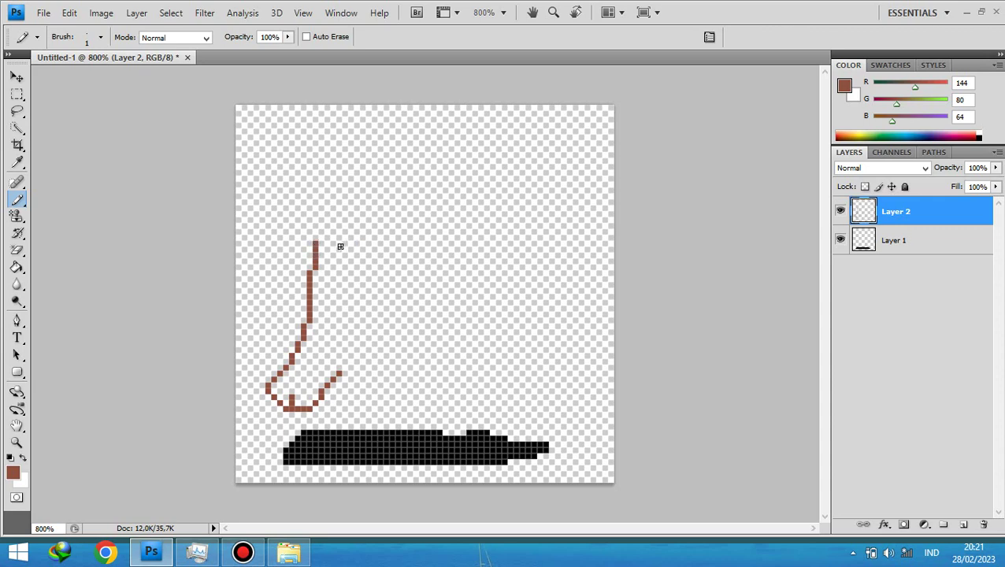
pyautogui.moveTo(324, 235); pyautogui.dragTo(328, 230)
# Draw a second brown line rising up-right from the curve's right end, plus a down-right branch.
pyautogui.click(338, 366)
pyautogui.moveTo(338, 366); pyautogui.dragTo(338, 336)
pyautogui.click(345, 326)
pyautogui.moveTo(346, 322); pyautogui.dragTo(363, 307)
pyautogui.click(369, 300)
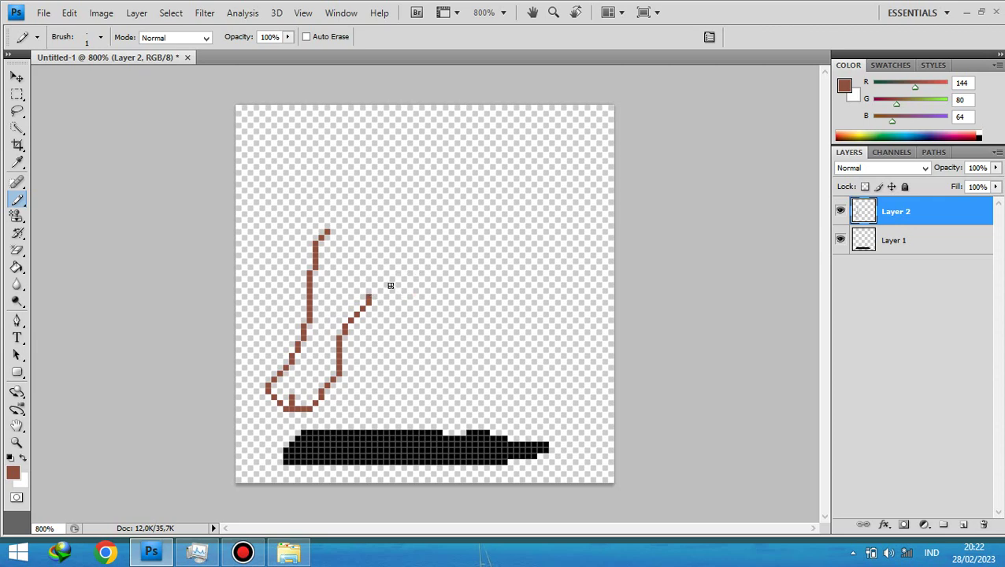
pyautogui.moveTo(375, 291); pyautogui.dragTo(375, 271)
pyautogui.moveTo(380, 266); pyautogui.dragTo(378, 252)
pyautogui.moveTo(378, 290); pyautogui.dragTo(379, 302)
pyautogui.moveTo(379, 300); pyautogui.dragTo(386, 321)
# Extend the brown branch downward and right into the snout's lower curve with a small hook.
pyautogui.click(391, 326)
pyautogui.click(392, 332)
pyautogui.click(397, 349)
pyautogui.moveTo(402, 355); pyautogui.dragTo(425, 356)
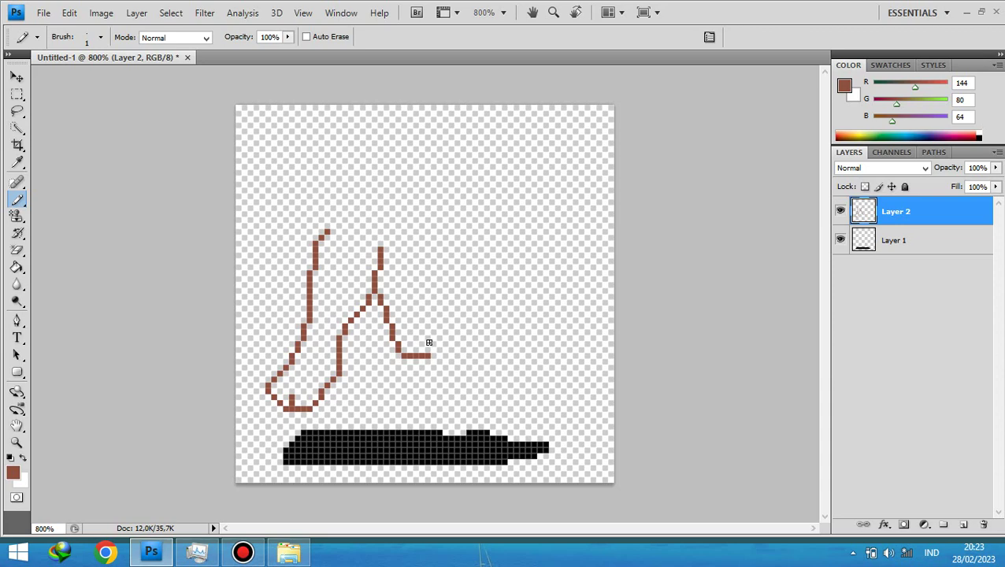
pyautogui.moveTo(429, 344); pyautogui.dragTo(435, 353)
# Curve the hook up and back to the left, forming the rounded snout.
pyautogui.click(439, 334)
pyautogui.click(429, 327)
pyautogui.moveTo(446, 318); pyautogui.dragTo(444, 328)
pyautogui.moveTo(438, 315); pyautogui.dragTo(432, 309)
pyautogui.moveTo(432, 306); pyautogui.dragTo(415, 299)
# Draw a thin diagonal stroke climbing from the snout toward the head's top.
pyautogui.moveTo(409, 277); pyautogui.dragTo(409, 286)
pyautogui.moveTo(415, 267)
pyautogui.mouseDown()
pyautogui.moveTo(415, 256)
pyautogui.moveTo(430, 254)
pyautogui.mouseUp()
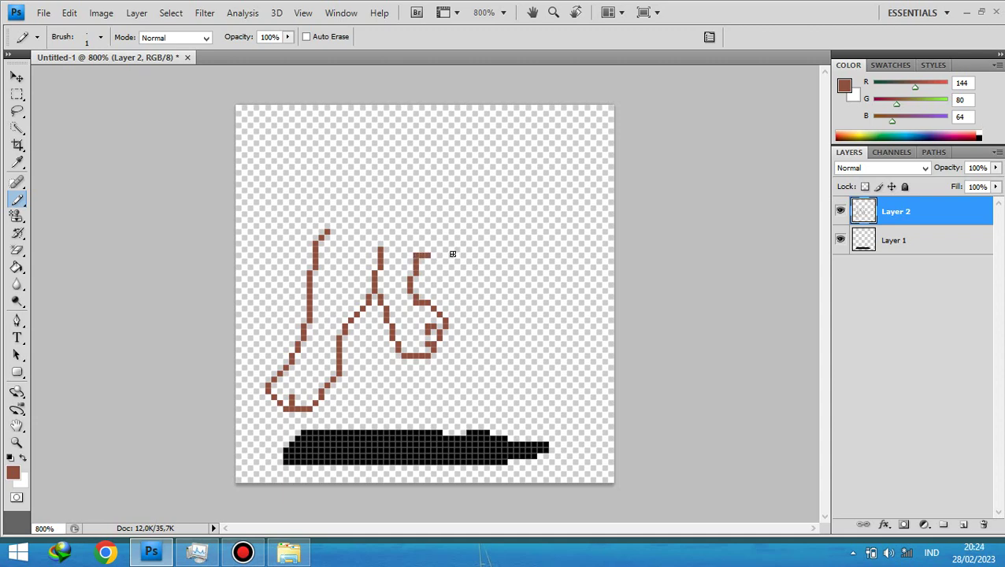
pyautogui.click(410, 249)
pyautogui.click(403, 241)
# Pencil the head's right-hand line up to an upward spike with a horizontal top edge.
pyautogui.click(415, 232)
pyautogui.moveTo(417, 226); pyautogui.dragTo(427, 217)
pyautogui.moveTo(426, 201); pyautogui.dragTo(433, 206)
pyautogui.moveTo(433, 206); pyautogui.dragTo(433, 194)
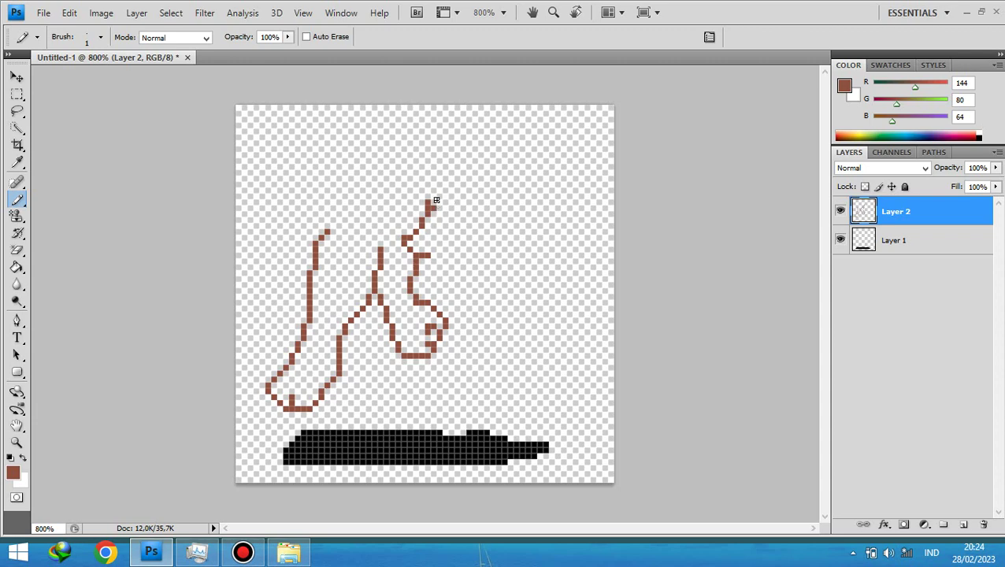
pyautogui.click(243, 551)
pyautogui.moveTo(436, 212); pyautogui.dragTo(445, 206)
pyautogui.moveTo(445, 222); pyautogui.dragTo(466, 221)
# Draw the horizontal snout line and a nose line running up and to the right.
pyautogui.moveTo(431, 261); pyautogui.dragTo(478, 260)
pyautogui.click(463, 244)
pyautogui.click(488, 257)
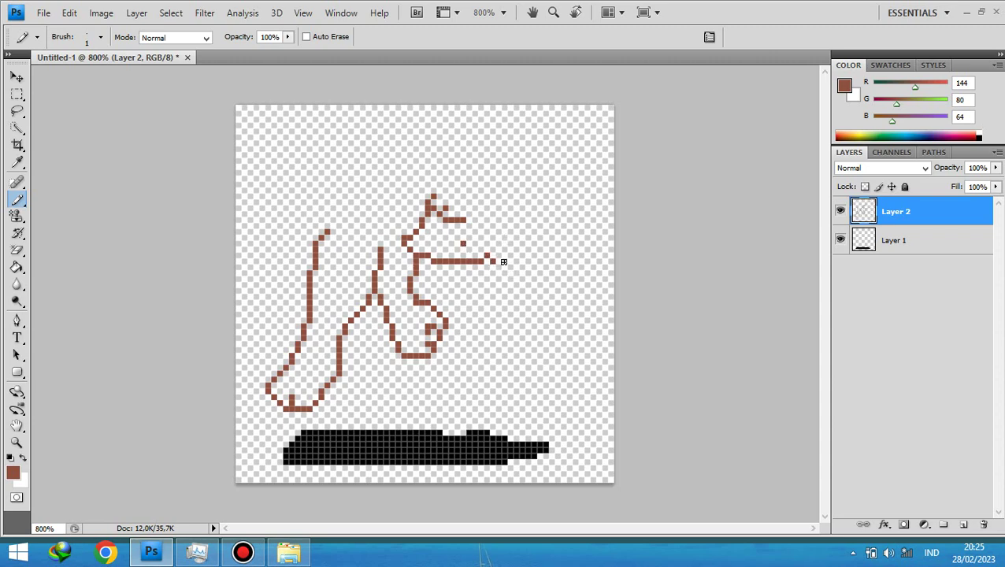
pyautogui.click(491, 247)
pyautogui.click(498, 243)
pyautogui.click(504, 223)
pyautogui.click(514, 208)
# Run the outline down-right from the mouth line and close its end into a small pointed triangle.
pyautogui.click(510, 255)
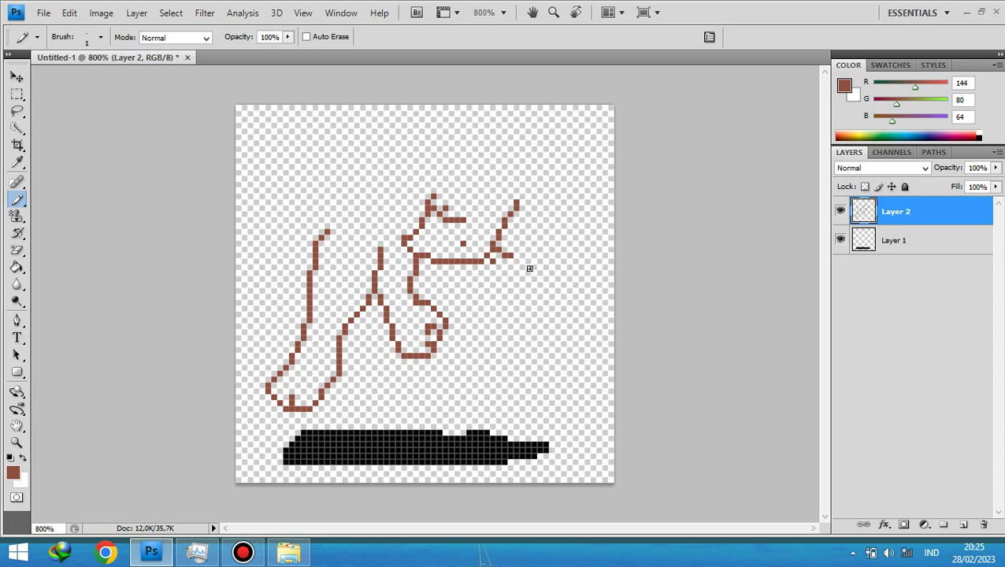
pyautogui.click(513, 262)
pyautogui.click(528, 272)
pyautogui.moveTo(528, 276); pyautogui.dragTo(528, 299)
pyautogui.click(540, 296)
pyautogui.moveTo(541, 304); pyautogui.dragTo(553, 310)
pyautogui.moveTo(545, 313); pyautogui.dragTo(557, 314)
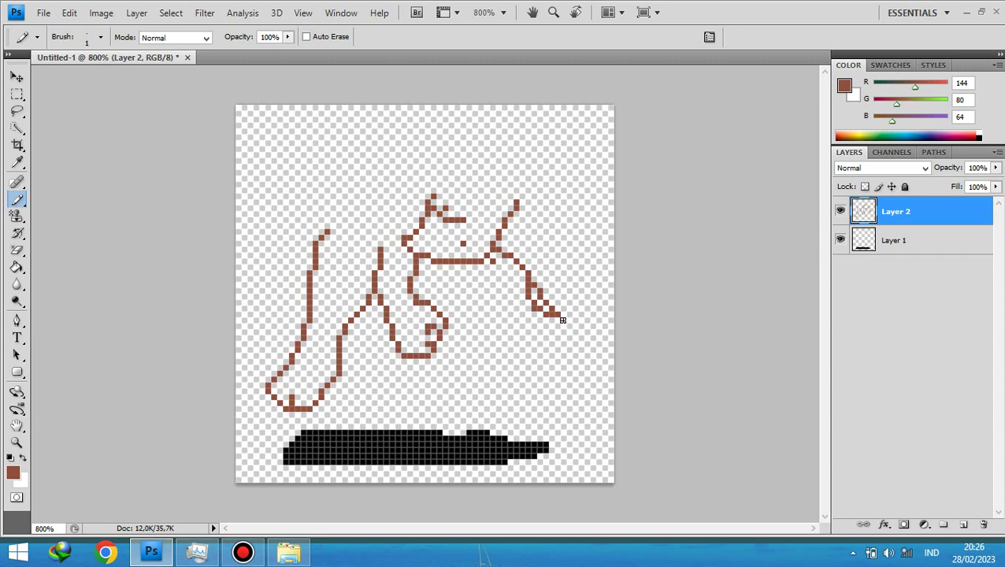
pyautogui.moveTo(562, 320); pyautogui.dragTo(543, 315)
pyautogui.click(528, 315)
# Configure the plain Eraser Tool with a 1 px Master Diameter in Pencil mode.
pyautogui.click(18, 251)
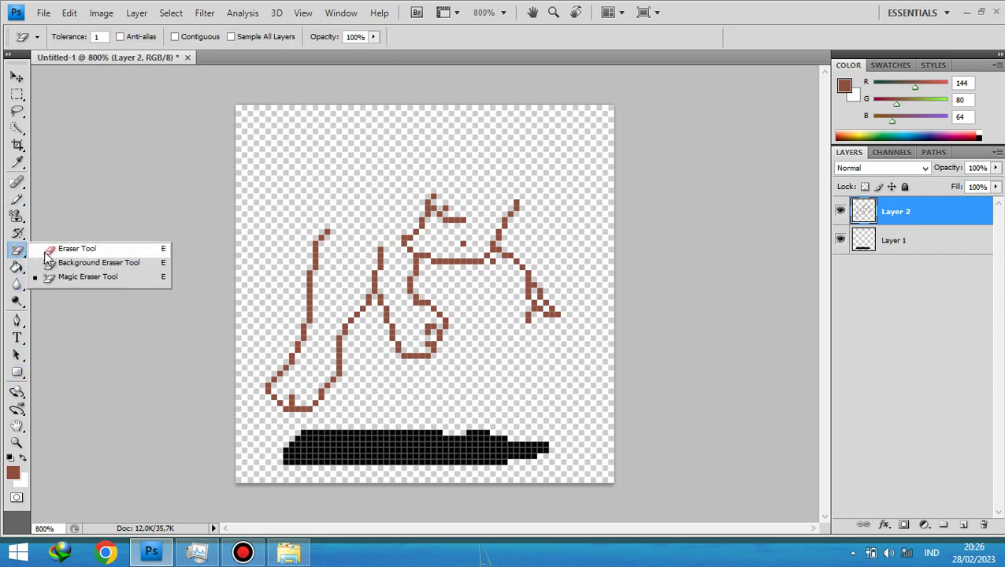
pyautogui.click(49, 250)
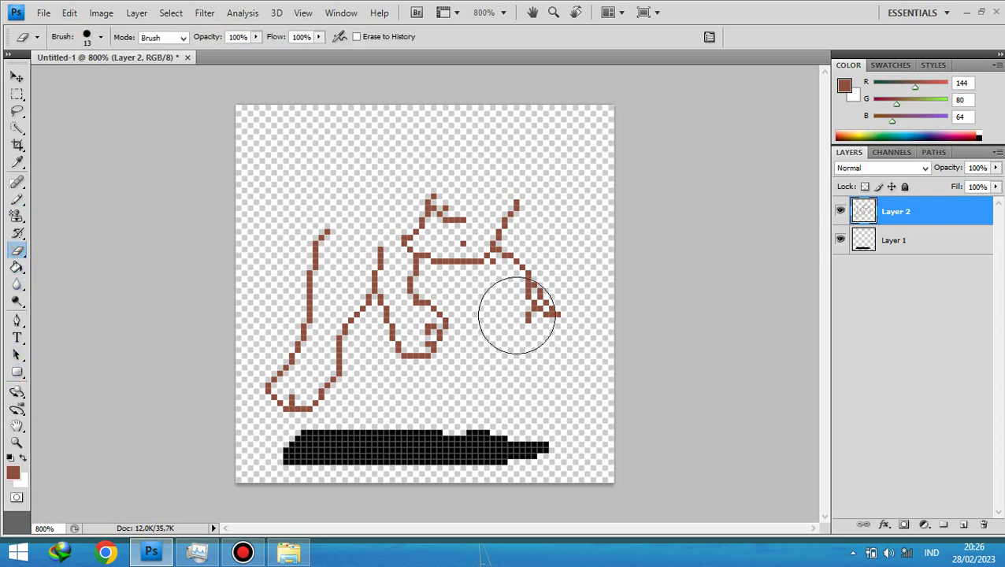
pyautogui.click(100, 39)
pyautogui.moveTo(39, 75); pyautogui.dragTo(23, 76)
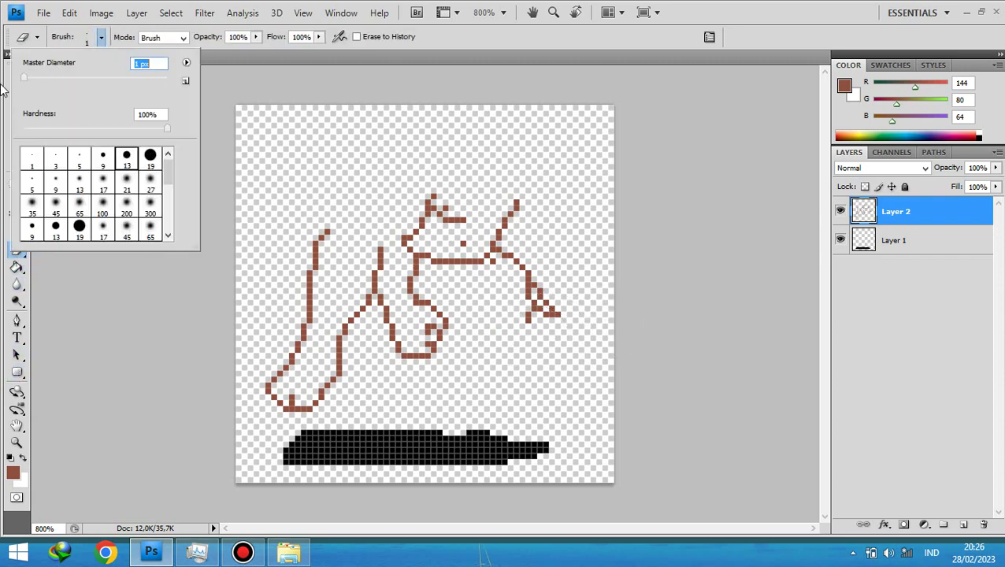
pyautogui.click(527, 321)
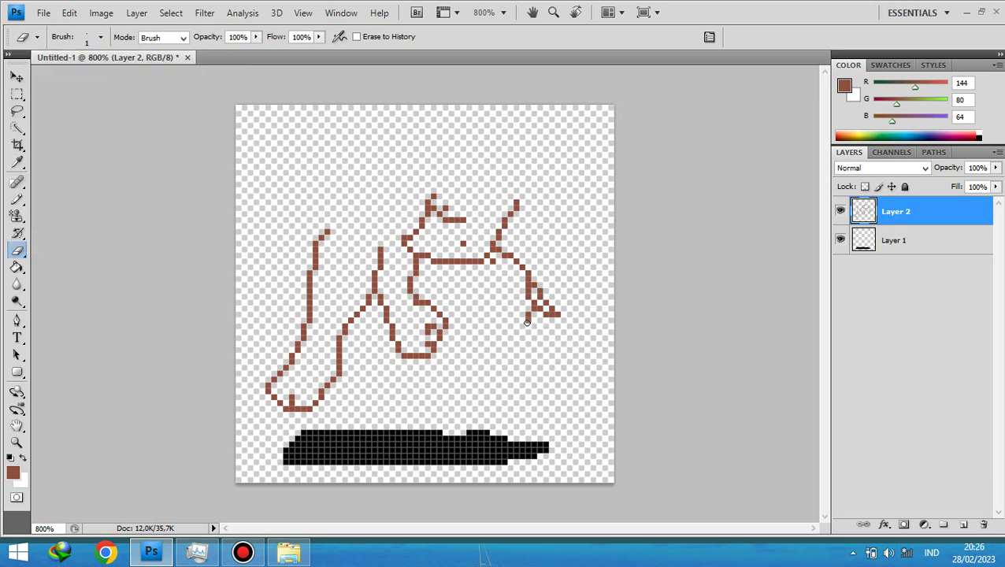
pyautogui.click(173, 38)
pyautogui.click(162, 60)
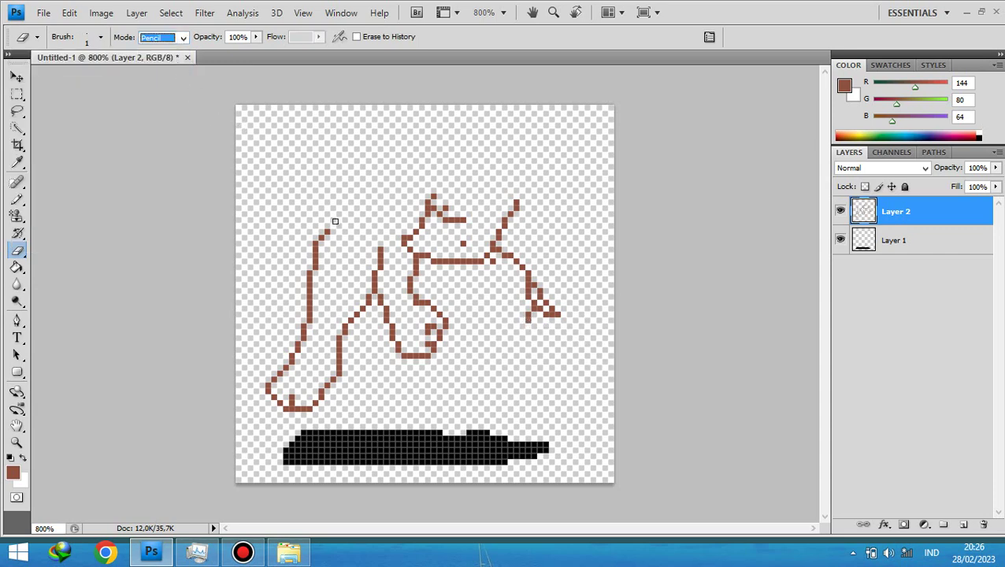
pyautogui.click(525, 321)
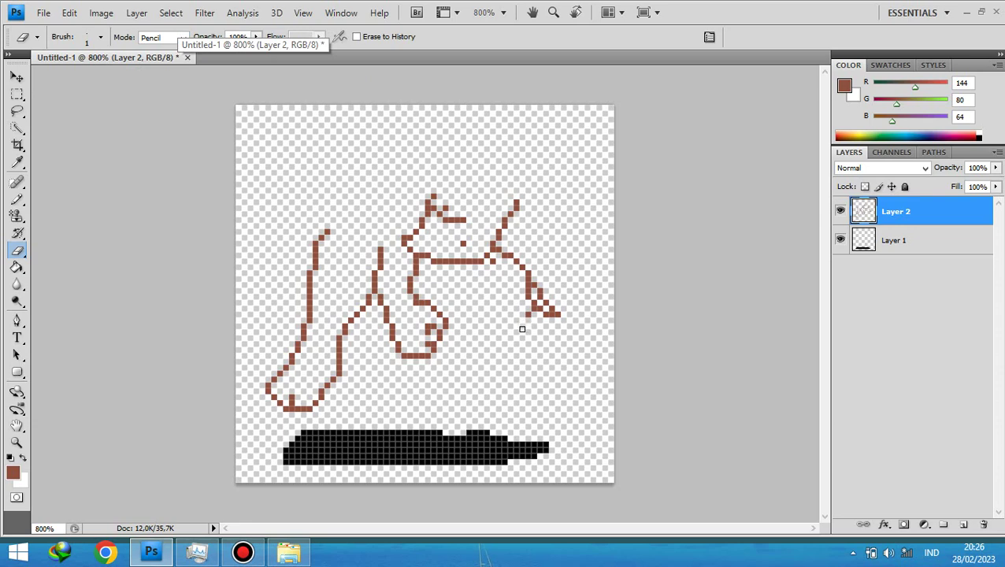
# With the Pencil, extend the outline down and right along the top of the right foot.
pyautogui.click(19, 199)
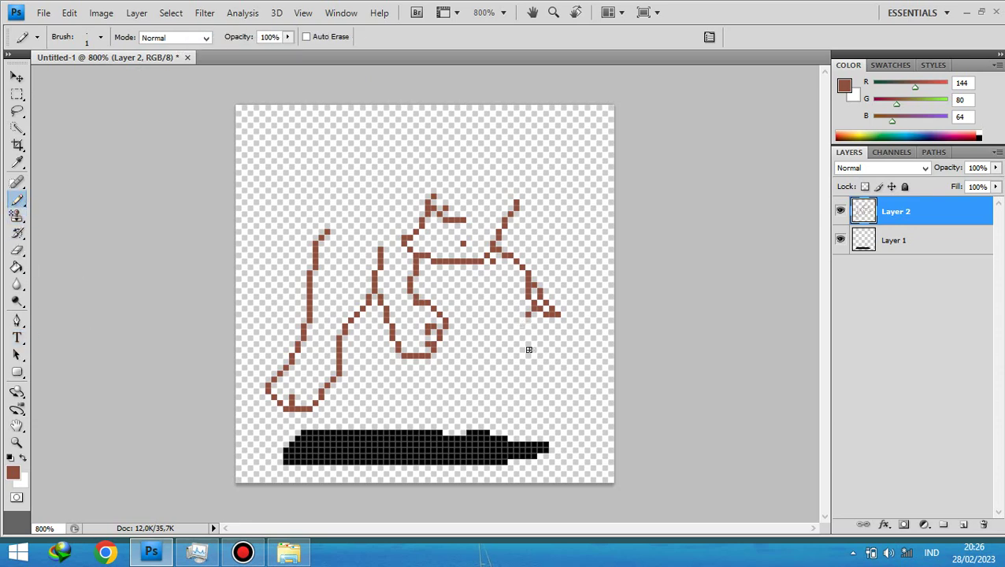
pyautogui.click(521, 319)
pyautogui.click(516, 325)
pyautogui.moveTo(521, 331); pyautogui.dragTo(529, 339)
pyautogui.click(536, 344)
pyautogui.moveTo(546, 349); pyautogui.dragTo(559, 350)
pyautogui.click(564, 354)
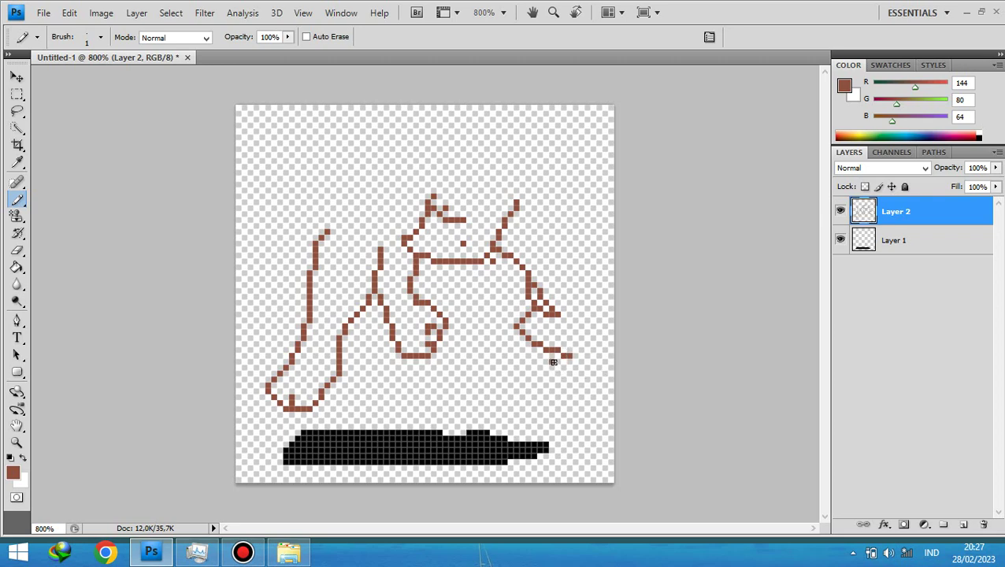
# Outline the right foot's base with horizontal pixel runs and close the lower-right gap.
pyautogui.moveTo(554, 361); pyautogui.dragTo(559, 361)
pyautogui.click(564, 366)
pyautogui.moveTo(570, 365); pyautogui.dragTo(576, 362)
pyautogui.click(570, 373)
pyautogui.moveTo(563, 379); pyautogui.dragTo(538, 380)
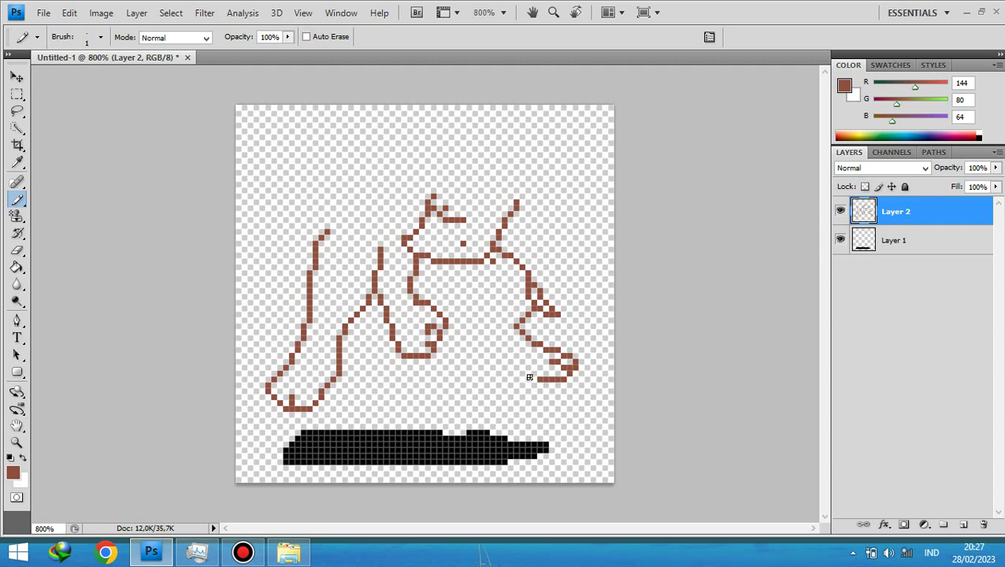
pyautogui.moveTo(522, 373); pyautogui.dragTo(532, 373)
pyautogui.moveTo(498, 366); pyautogui.dragTo(510, 366)
pyautogui.moveTo(492, 373); pyautogui.dragTo(472, 374)
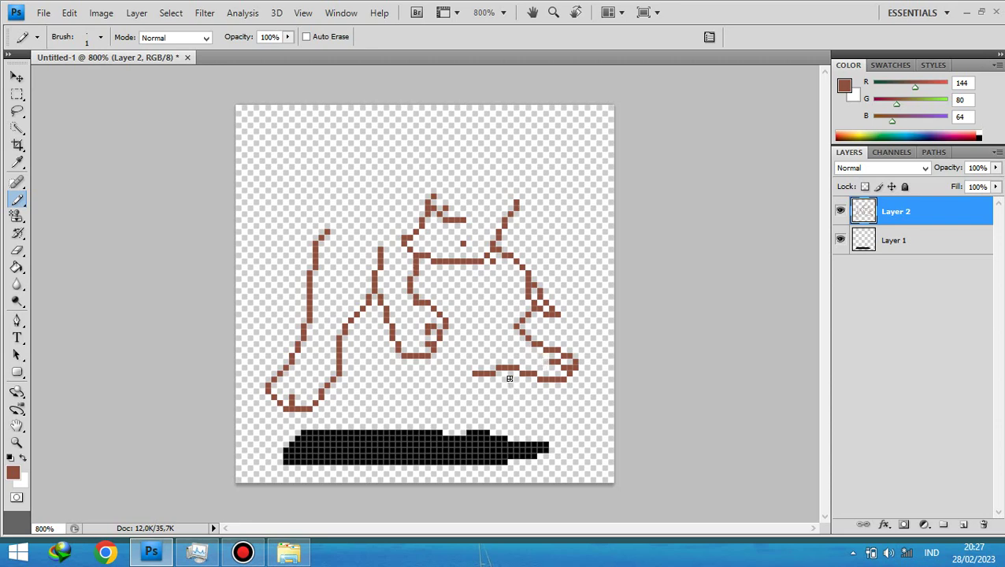
pyautogui.click(492, 349)
pyautogui.moveTo(554, 352); pyautogui.dragTo(545, 353)
# Draw a line rising from the foot, angling up-right, with short vertical strokes above.
pyautogui.moveTo(467, 368); pyautogui.dragTo(474, 345)
pyautogui.moveTo(475, 339); pyautogui.dragTo(492, 323)
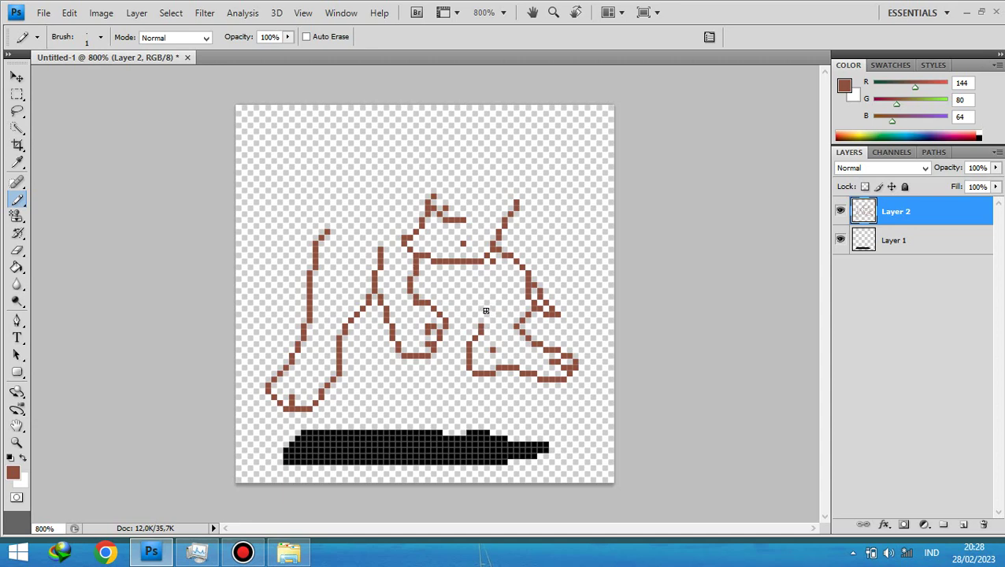
pyautogui.moveTo(486, 310); pyautogui.dragTo(483, 321)
pyautogui.moveTo(480, 289); pyautogui.dragTo(478, 302)
# Move Layer 2's brown outline left and raise it so it sits just above the shadow.
pyautogui.click(16, 77)
pyautogui.moveTo(439, 262)
pyautogui.mouseDown()
pyautogui.moveTo(416, 282)
pyautogui.moveTo(439, 299)
pyautogui.mouseUp()
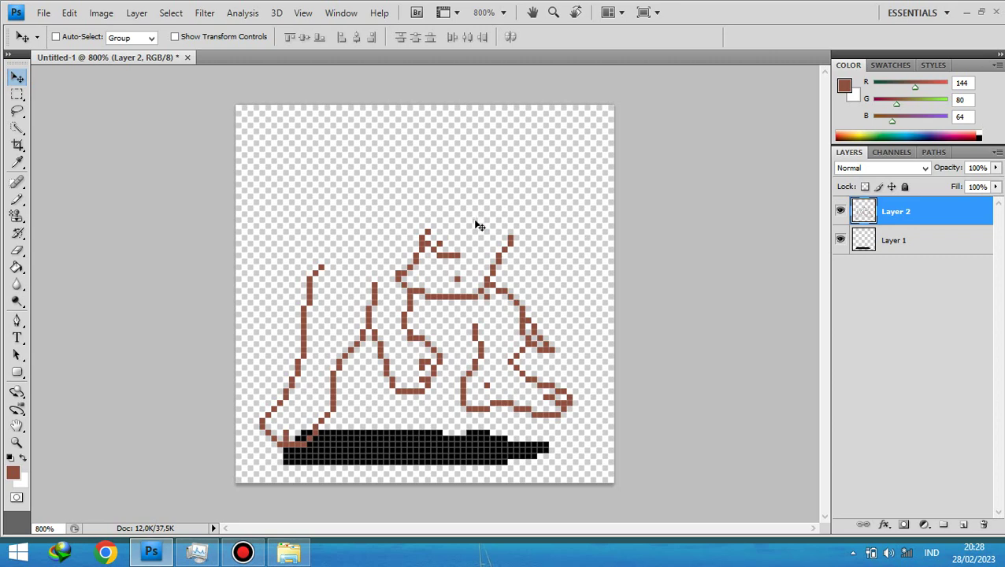
pyautogui.click(19, 197)
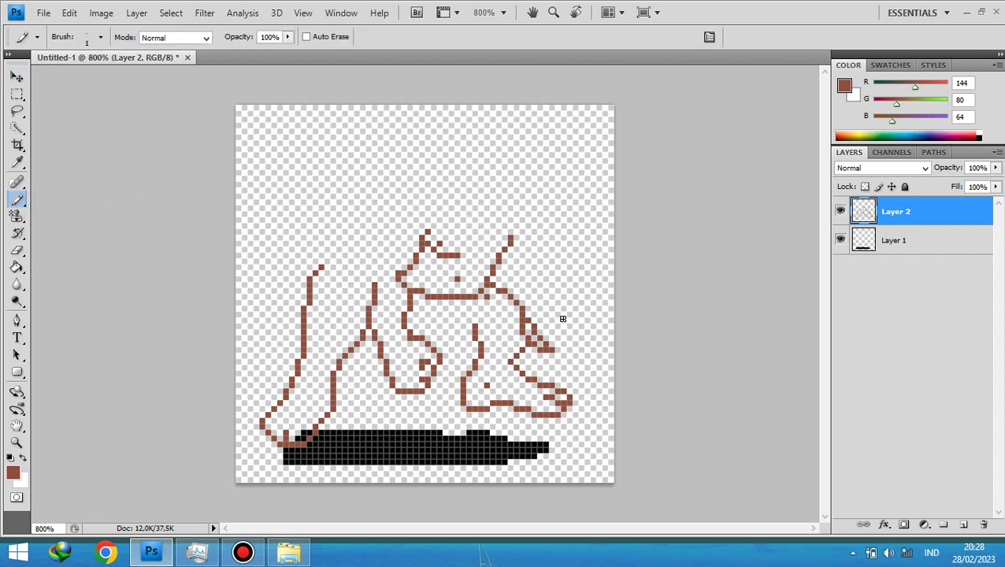
pyautogui.click(17, 76)
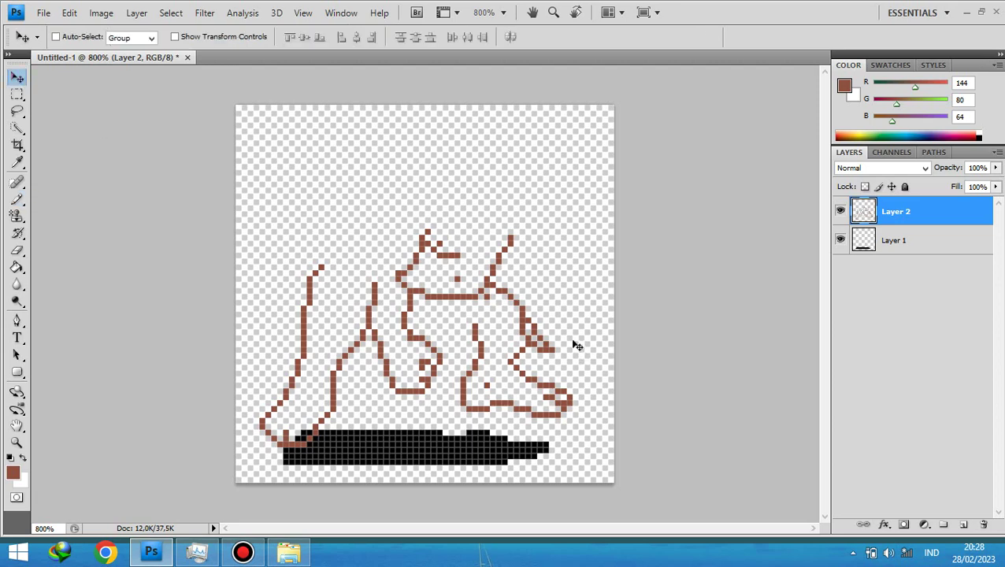
pyautogui.press('Left')
pyautogui.press('Left')
pyautogui.press('Left')
pyautogui.moveTo(516, 300); pyautogui.dragTo(528, 280)
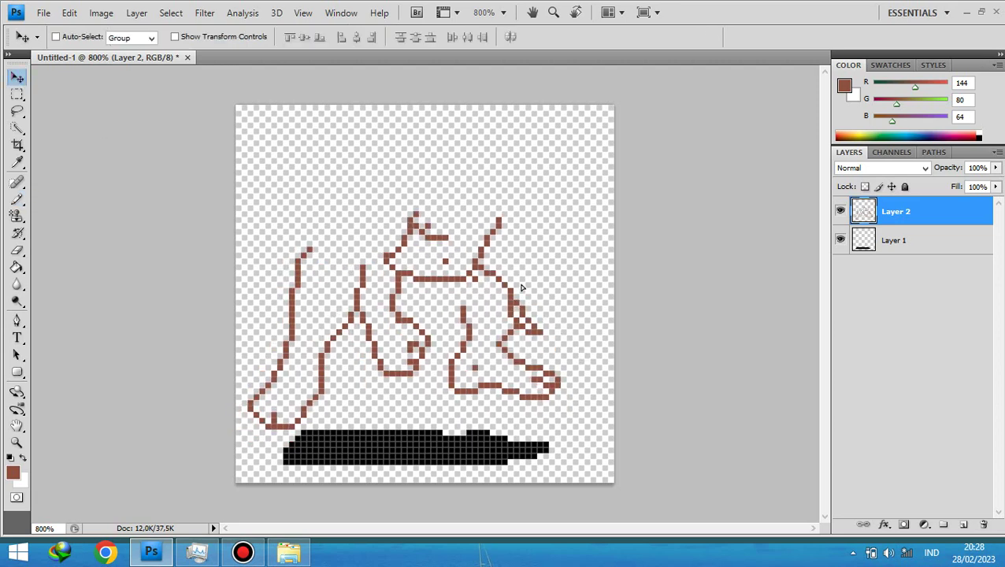
pyautogui.click(17, 199)
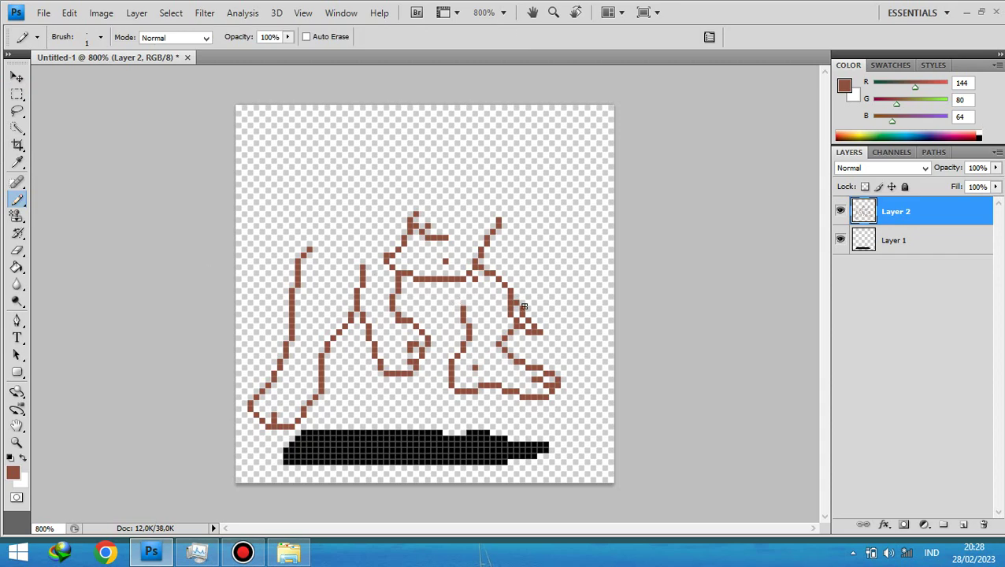
# Extend the right-side paw stroke up and rightward, erasing one stray end pixel.
pyautogui.click(551, 325)
pyautogui.click(546, 336)
pyautogui.moveTo(540, 320); pyautogui.dragTo(539, 309)
pyautogui.click(544, 297)
pyautogui.moveTo(554, 314); pyautogui.dragTo(565, 316)
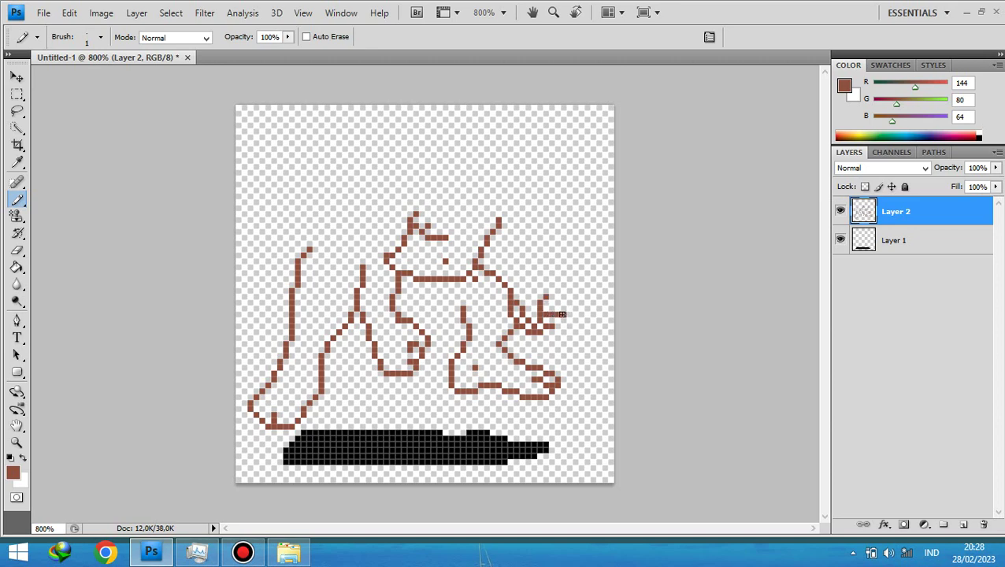
pyautogui.click(17, 250)
pyautogui.click(562, 315)
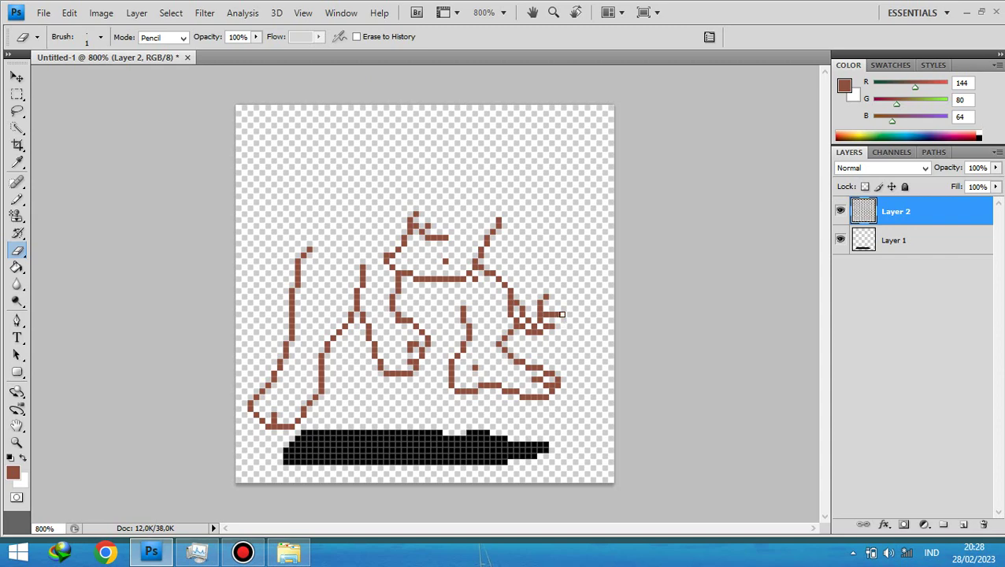
pyautogui.click(17, 199)
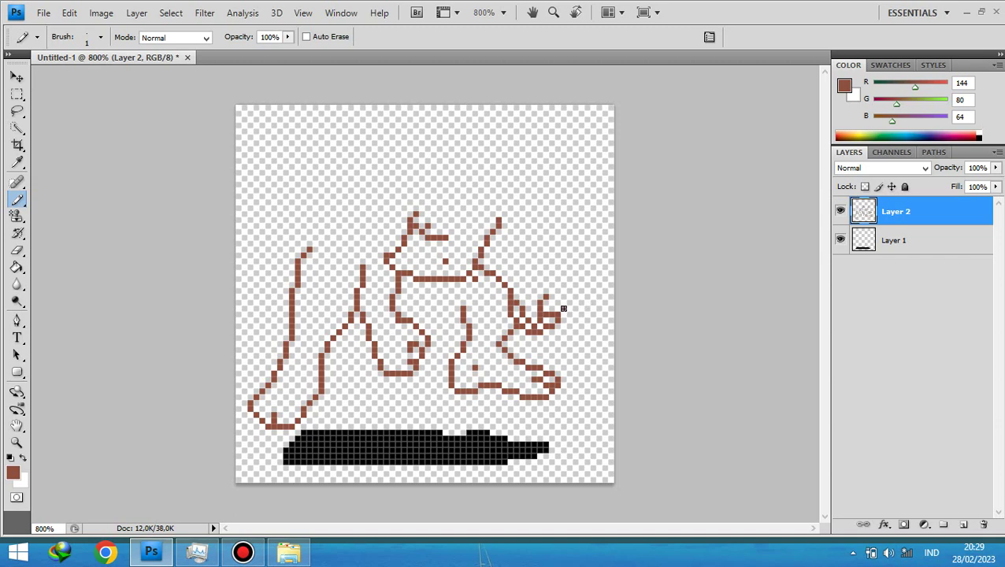
# Build the ear base: a short pixel row and a vertical line rising above the head.
pyautogui.click(564, 292)
pyautogui.click(556, 285)
pyautogui.moveTo(551, 279); pyautogui.dragTo(542, 279)
pyautogui.click(541, 273)
pyautogui.moveTo(540, 264); pyautogui.dragTo(540, 248)
pyautogui.moveTo(534, 260); pyautogui.dragTo(532, 270)
pyautogui.click(527, 256)
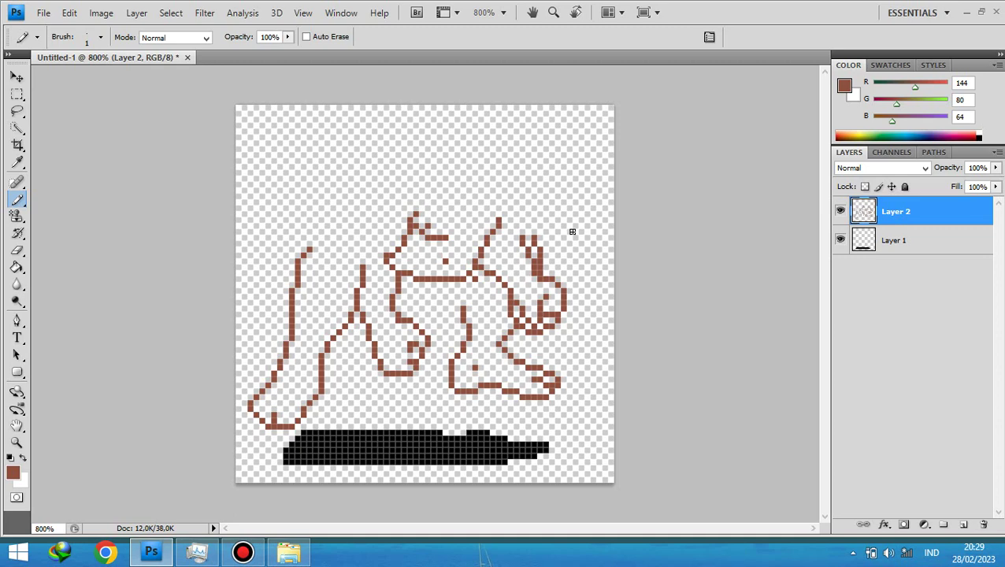
# Draw the ear's right line straight up to a tall pointed tip.
pyautogui.click(526, 226)
pyautogui.moveTo(517, 227); pyautogui.dragTo(516, 211)
pyautogui.moveTo(521, 211); pyautogui.dragTo(522, 180)
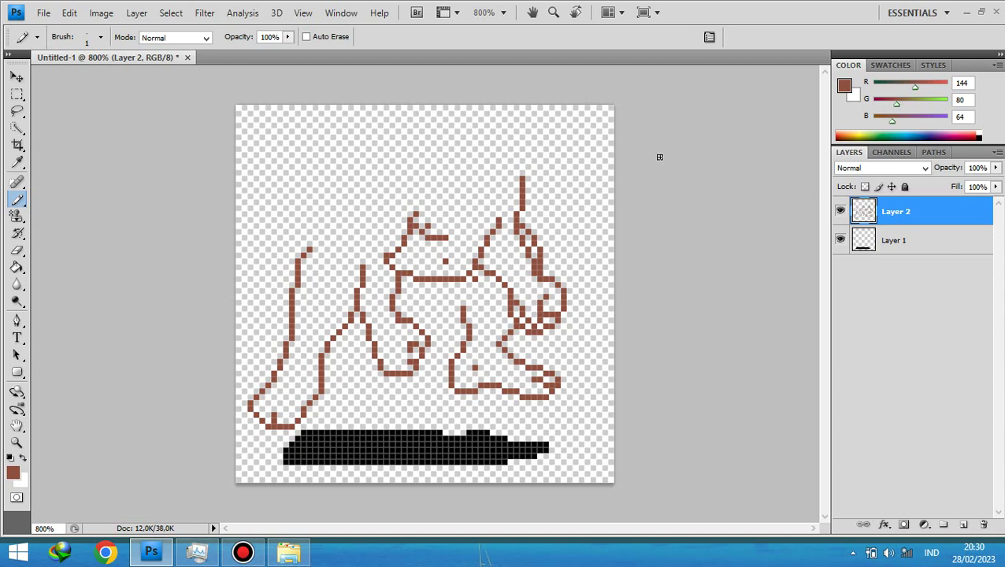
pyautogui.click(516, 167)
pyautogui.moveTo(515, 166); pyautogui.dragTo(508, 160)
pyautogui.click(504, 148)
pyautogui.click(504, 165)
# Curve the ear's left edge down and left in diagonals, correcting the top pixel.
pyautogui.moveTo(492, 185); pyautogui.dragTo(504, 196)
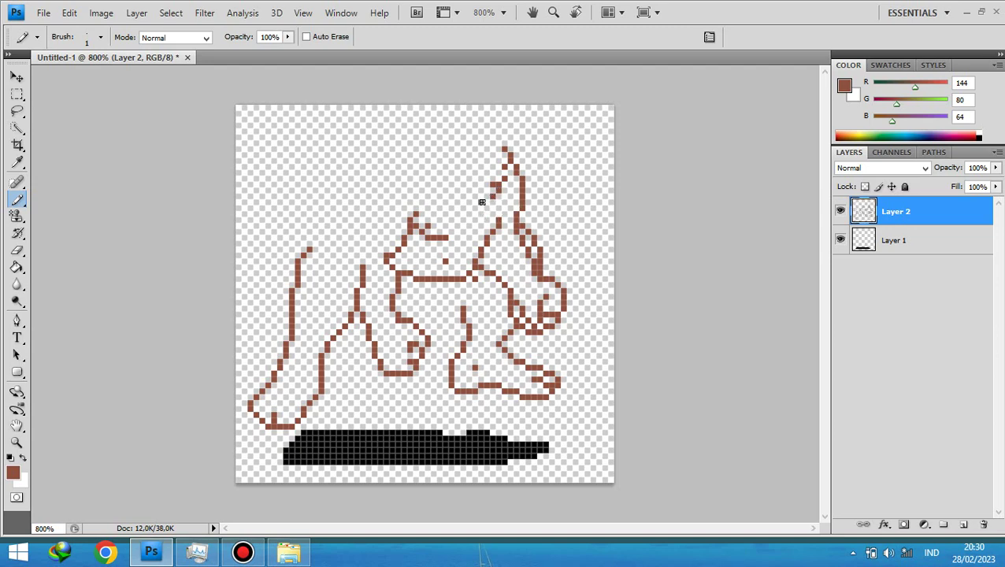
pyautogui.moveTo(483, 203); pyautogui.dragTo(480, 204)
pyautogui.moveTo(468, 197); pyautogui.dragTo(463, 190)
pyautogui.moveTo(465, 193); pyautogui.dragTo(455, 183)
pyautogui.moveTo(452, 181); pyautogui.dragTo(443, 170)
pyautogui.click(17, 250)
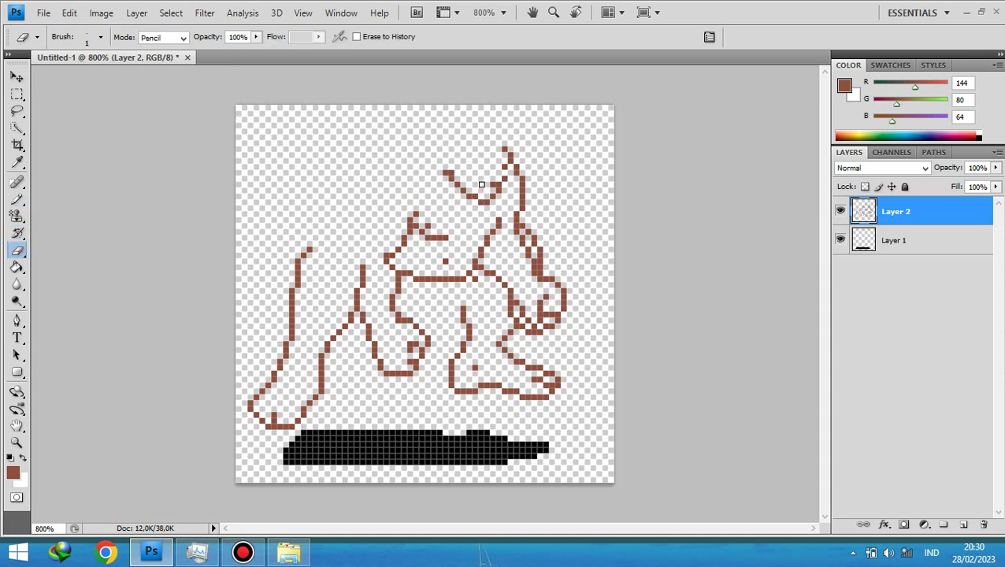
pyautogui.click(444, 171)
pyautogui.click(17, 200)
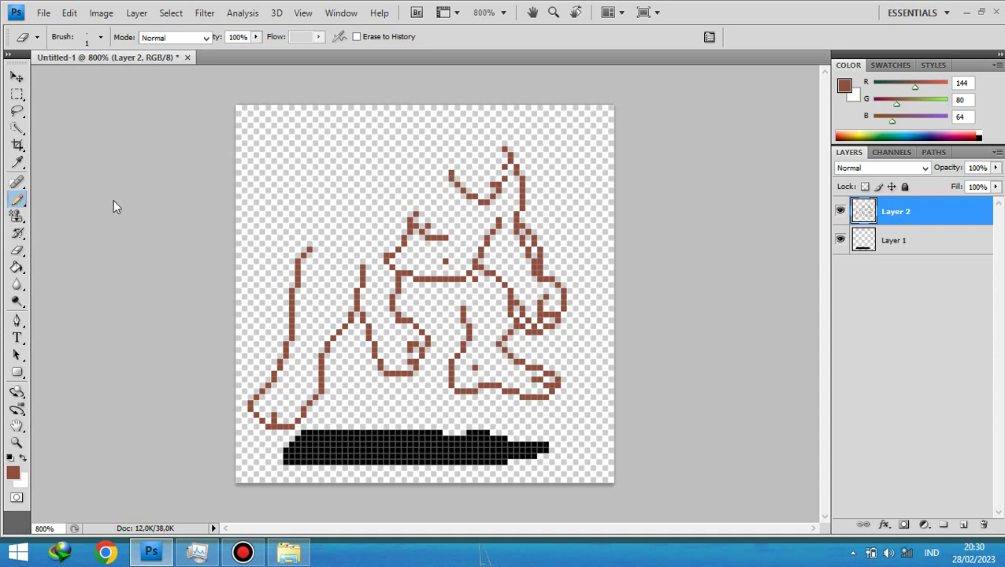
pyautogui.click(444, 166)
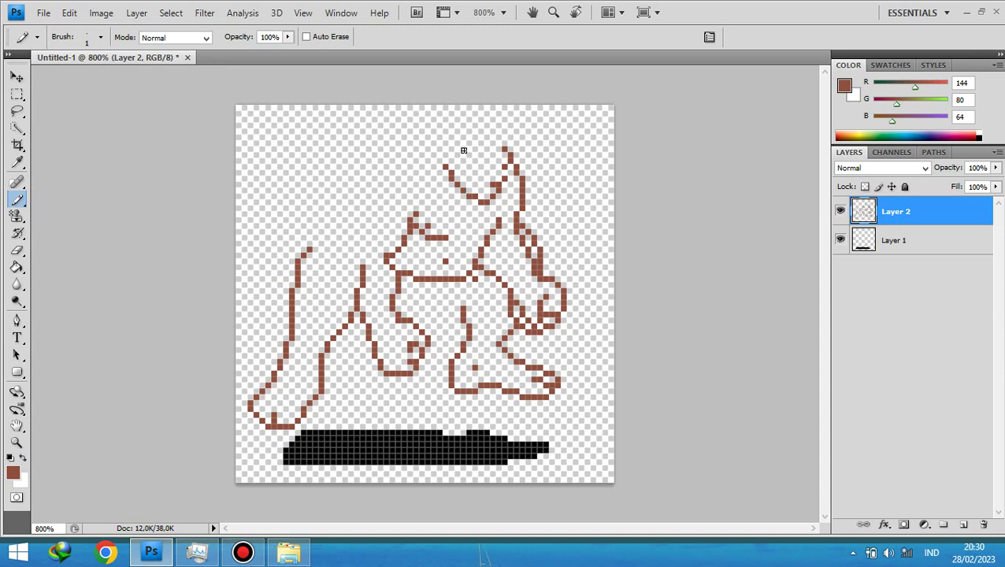
# Draw the arc across the head's top from above the ear leftward and down.
pyautogui.moveTo(463, 148); pyautogui.dragTo(469, 143)
pyautogui.moveTo(431, 129); pyautogui.dragTo(414, 131)
pyautogui.moveTo(410, 137); pyautogui.dragTo(393, 141)
pyautogui.click(368, 148)
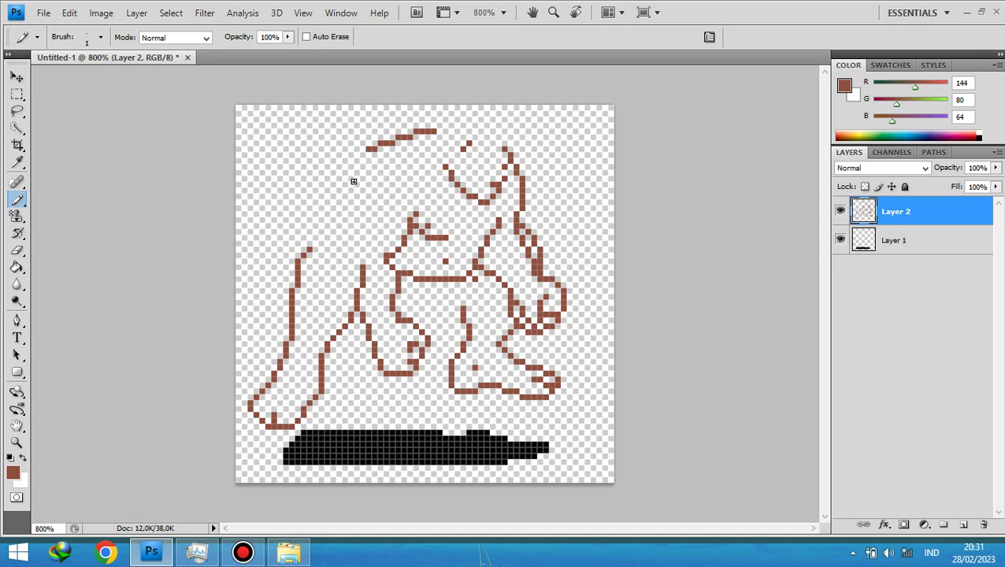
pyautogui.moveTo(363, 154); pyautogui.dragTo(359, 160)
pyautogui.click(351, 170)
# Erase a stray pixel and continue the arc down the back of the head.
pyautogui.click(17, 252)
pyautogui.click(351, 170)
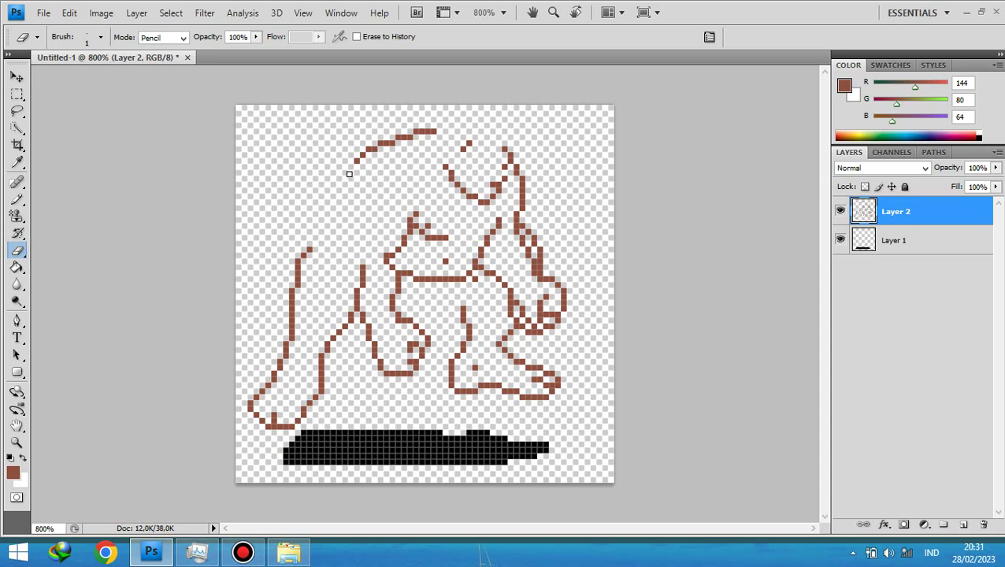
pyautogui.click(16, 202)
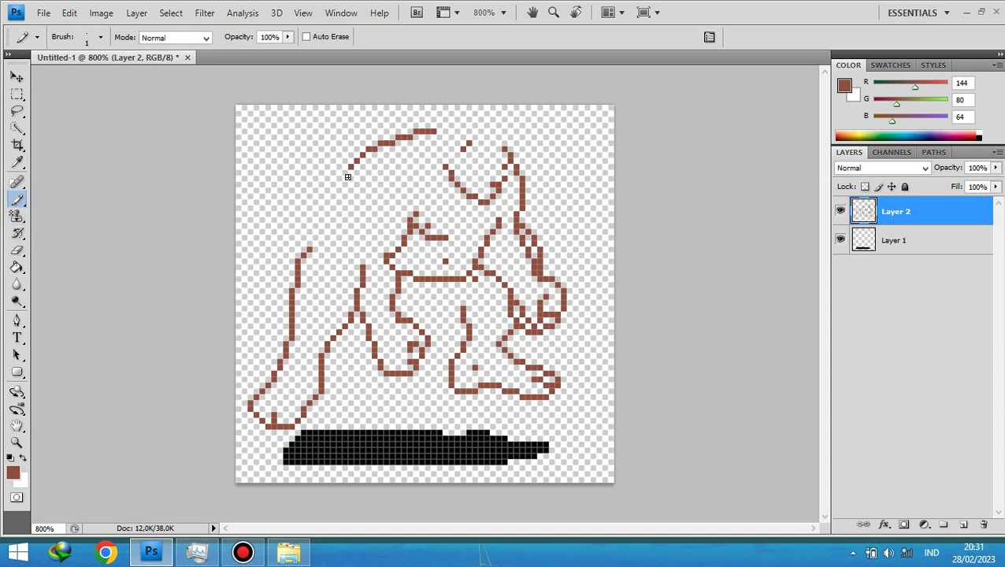
pyautogui.click(345, 172)
pyautogui.moveTo(340, 183); pyautogui.dragTo(339, 199)
pyautogui.click(344, 207)
# Fine-tune the arc's end pixel by erasing and redrawing, then extend the curve upward.
pyautogui.click(17, 251)
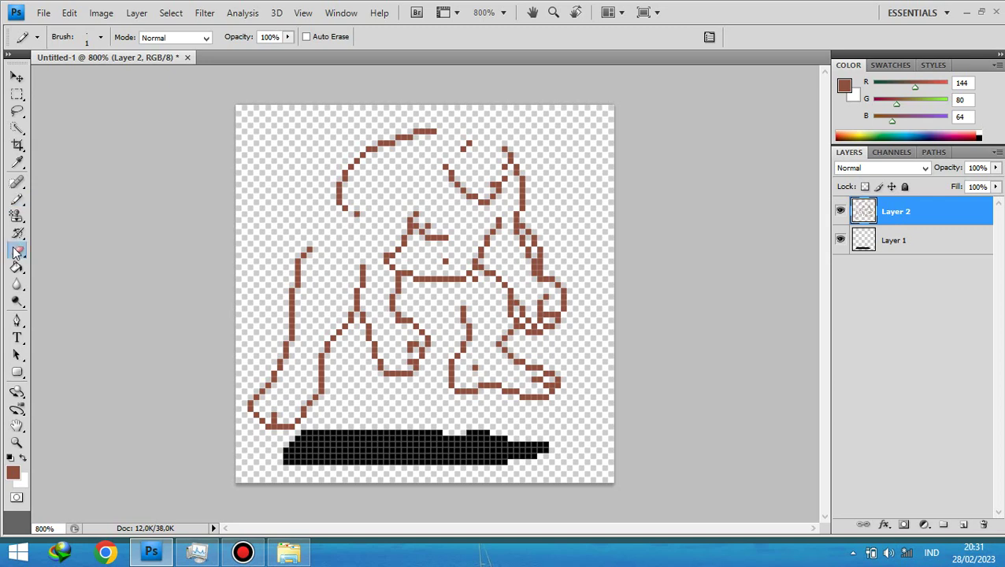
pyautogui.click(357, 214)
pyautogui.click(16, 201)
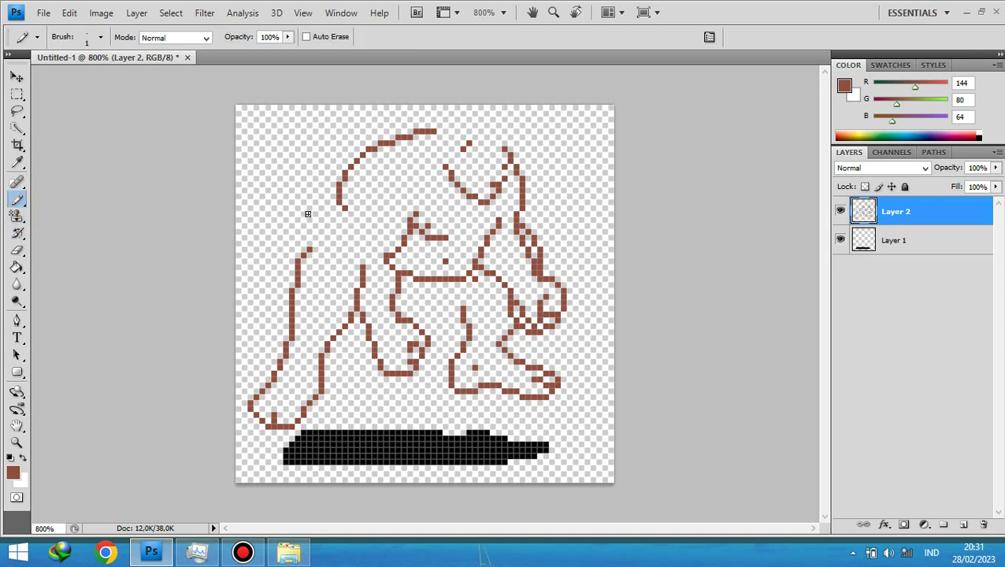
pyautogui.click(357, 214)
pyautogui.click(18, 251)
pyautogui.click(357, 213)
pyautogui.click(16, 200)
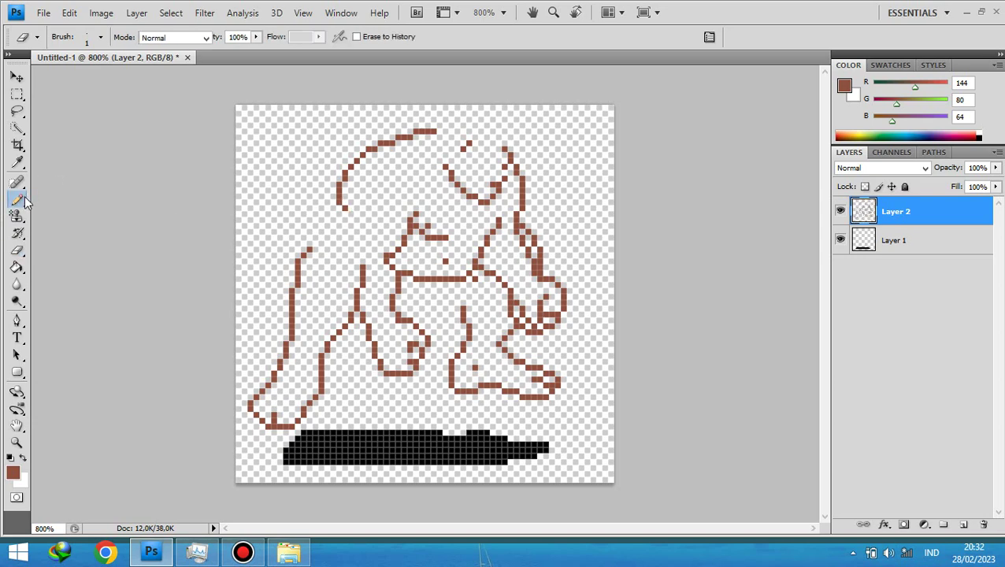
pyautogui.click(352, 213)
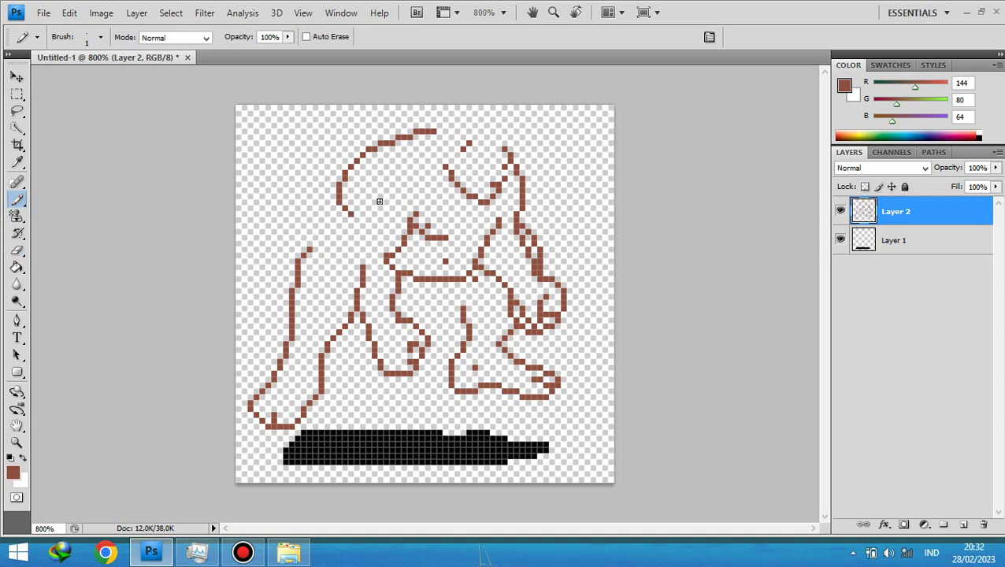
pyautogui.click(359, 204)
pyautogui.moveTo(362, 201); pyautogui.dragTo(363, 189)
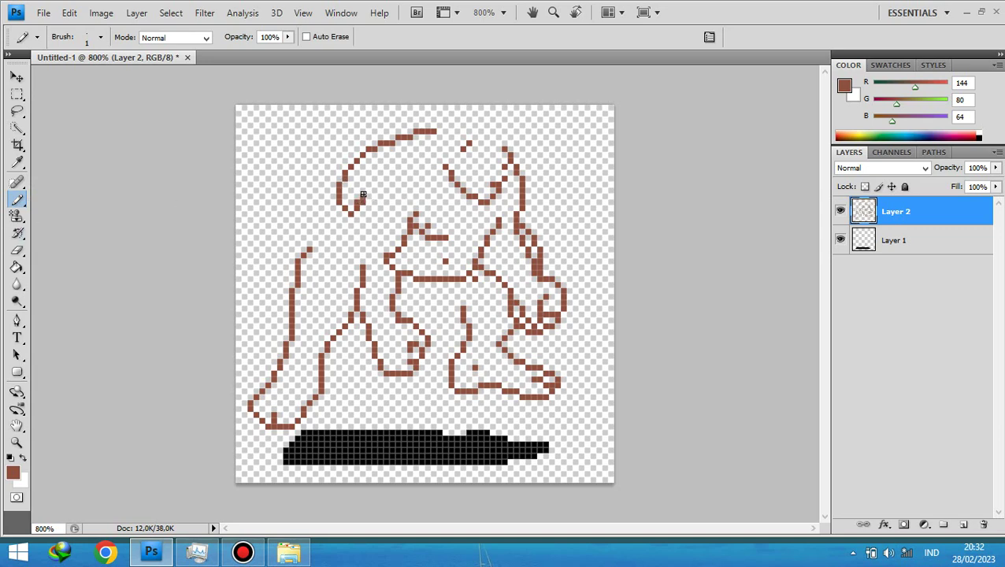
pyautogui.click(17, 251)
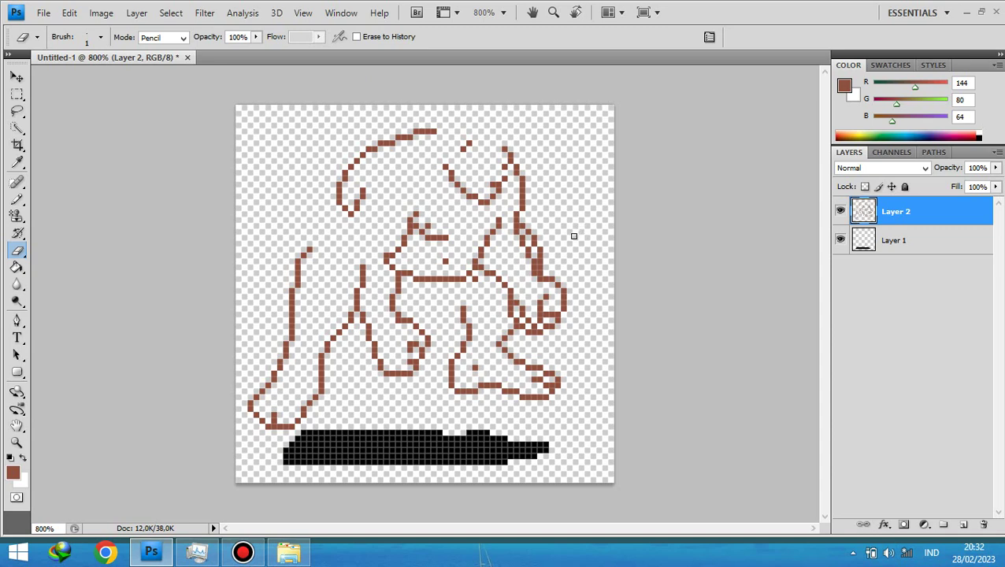
pyautogui.rightClick(939, 215)
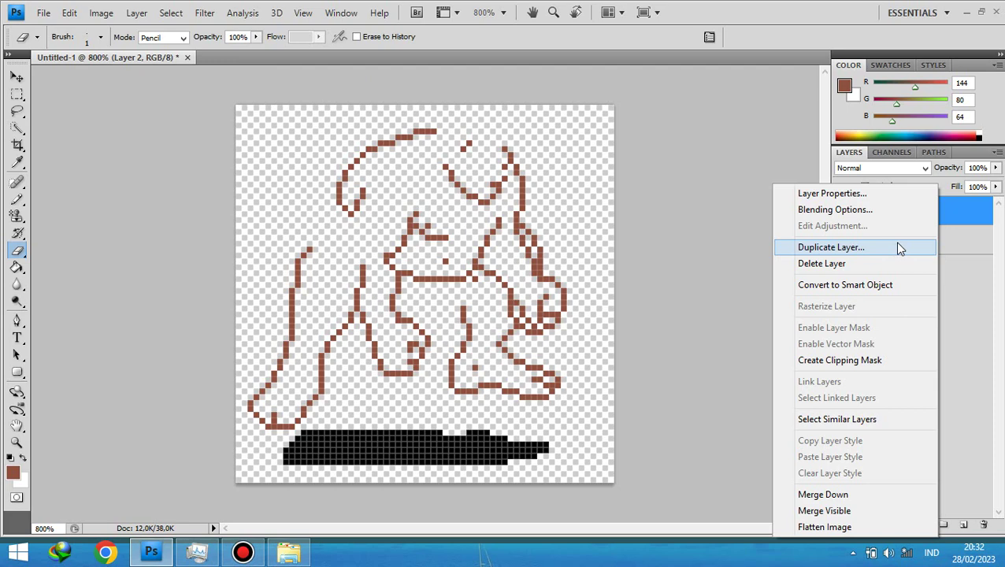
pyautogui.click(945, 273)
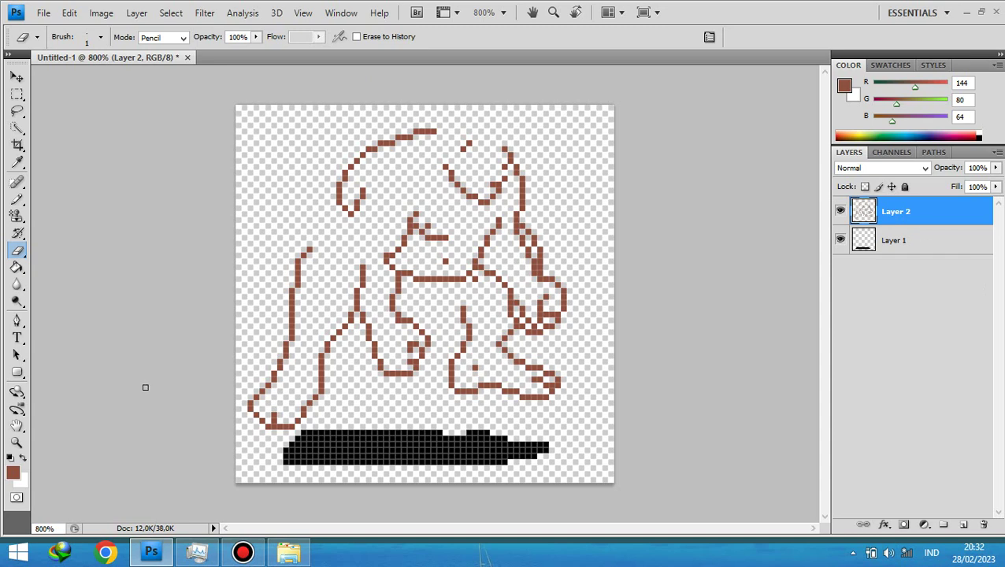
# Set the foreground colour to hex c07050 (R192 G112 B80) in the Color Picker.
pyautogui.click(12, 472)
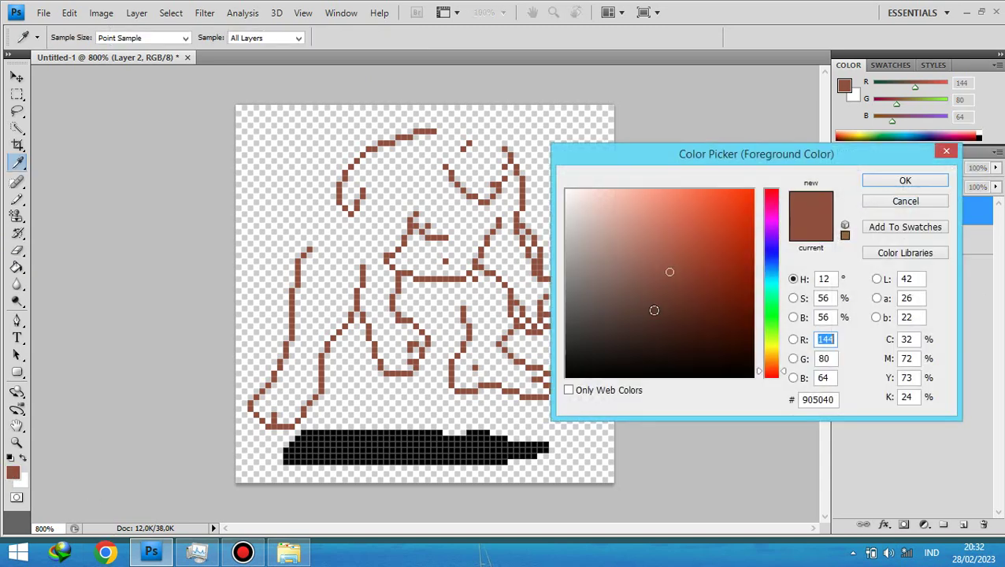
pyautogui.doubleClick(819, 400)
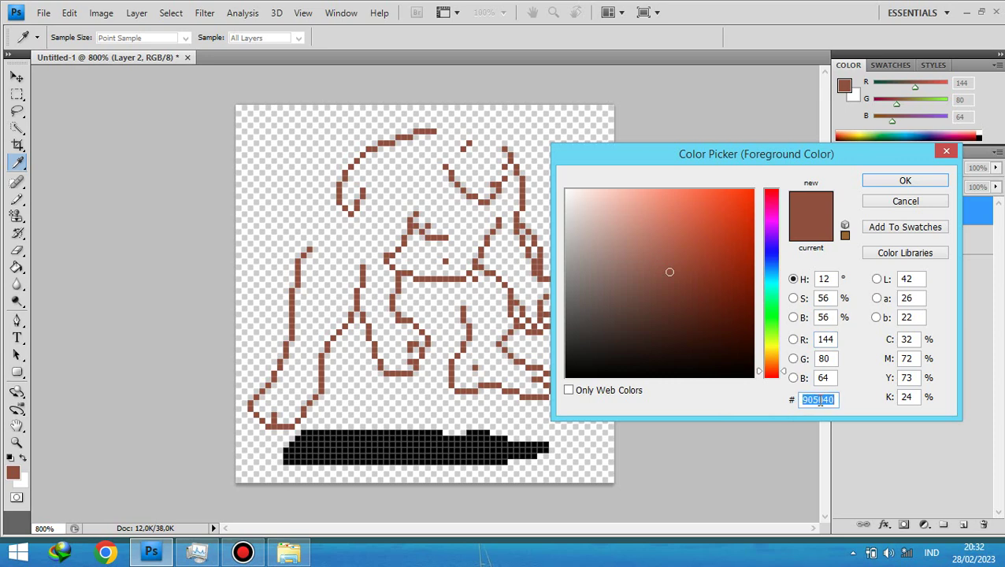
pyautogui.write('c')
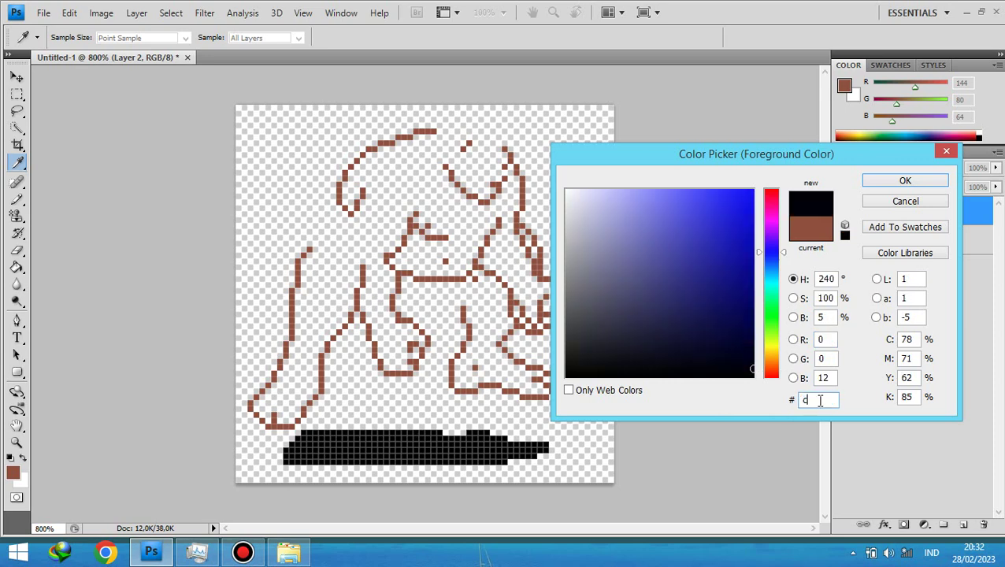
pyautogui.write('070')
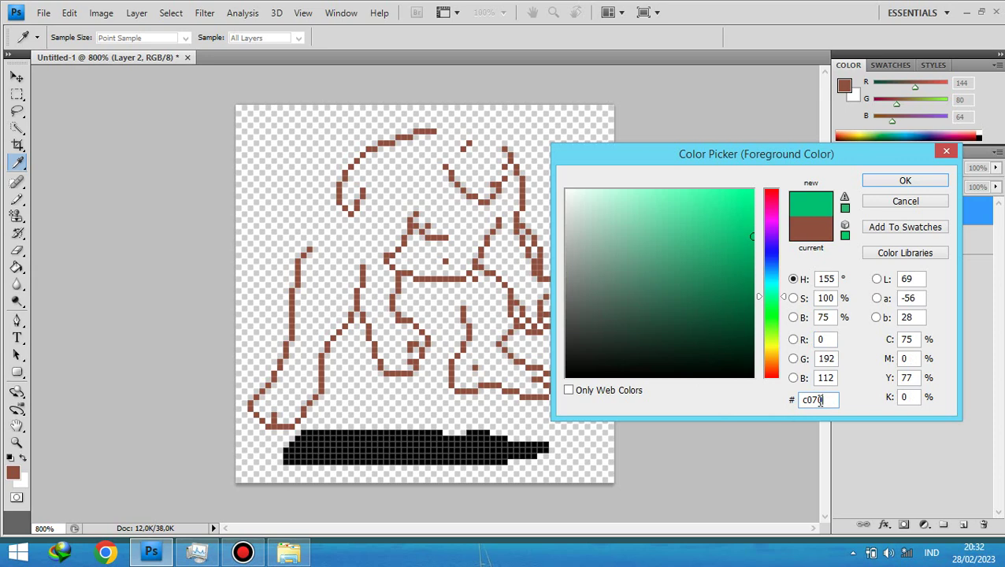
pyautogui.write('50')
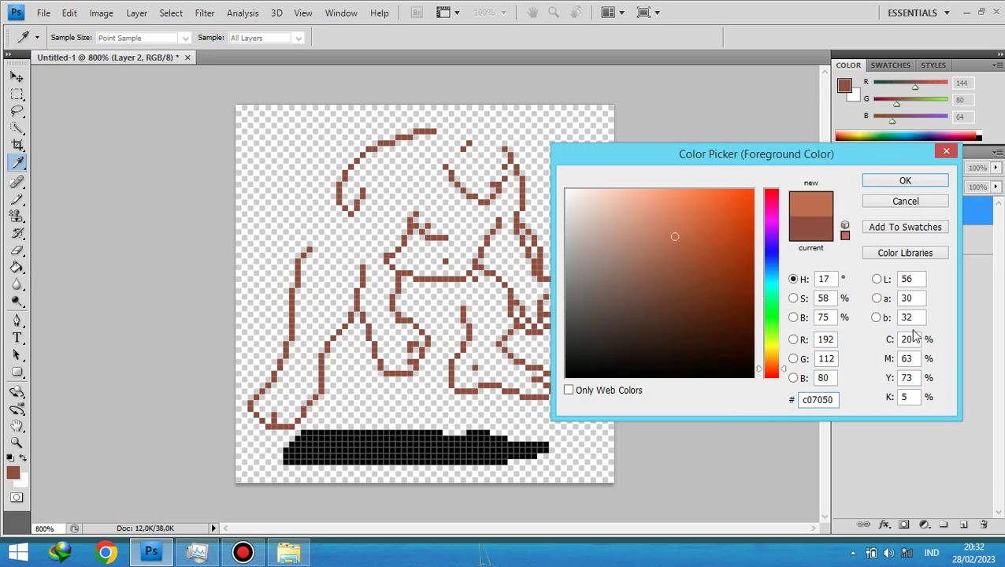
pyautogui.click(905, 182)
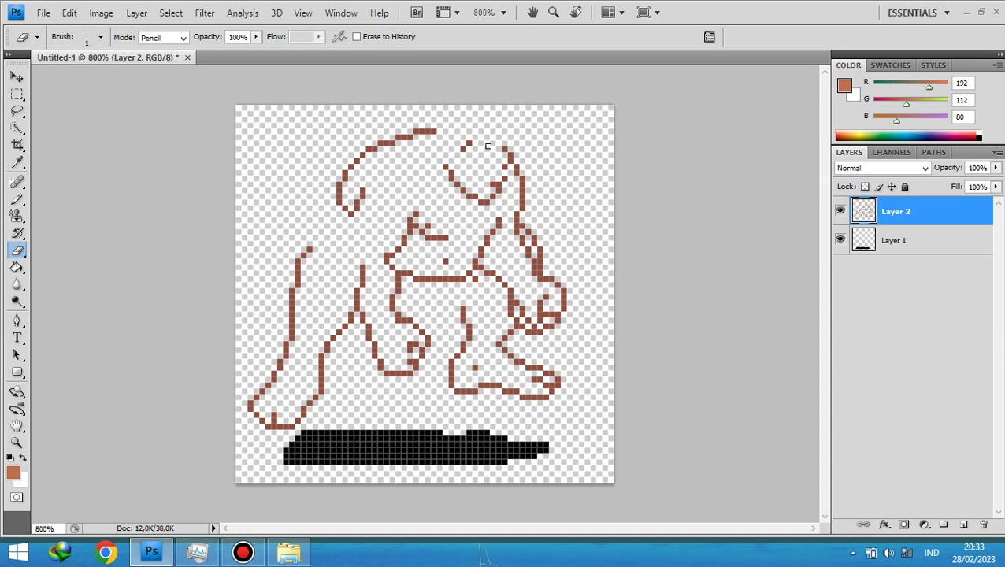
# With the Pencil, add light-brown pixels at the head top, then step backward to remove the last ones.
pyautogui.press('b')
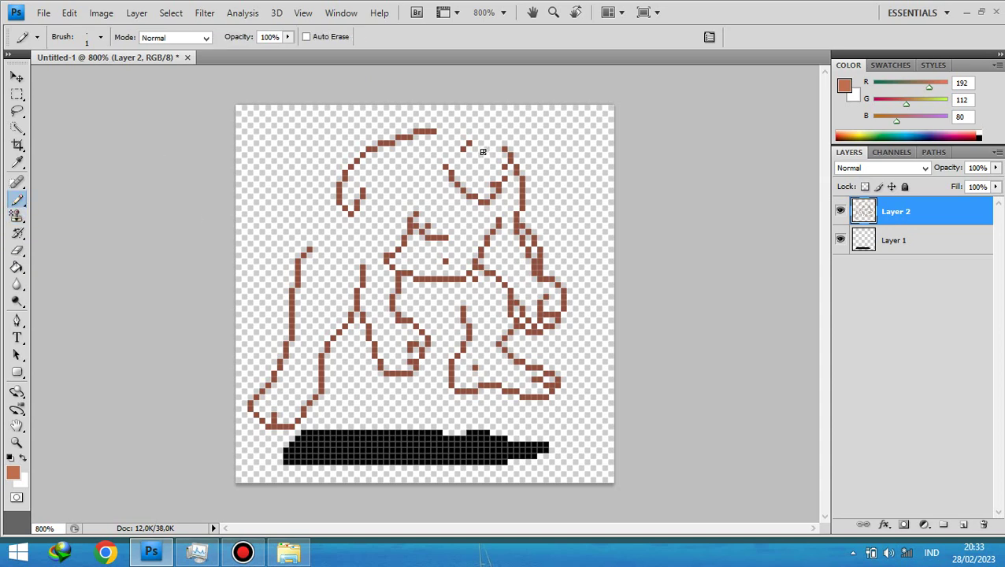
pyautogui.click(486, 139)
pyautogui.click(459, 170)
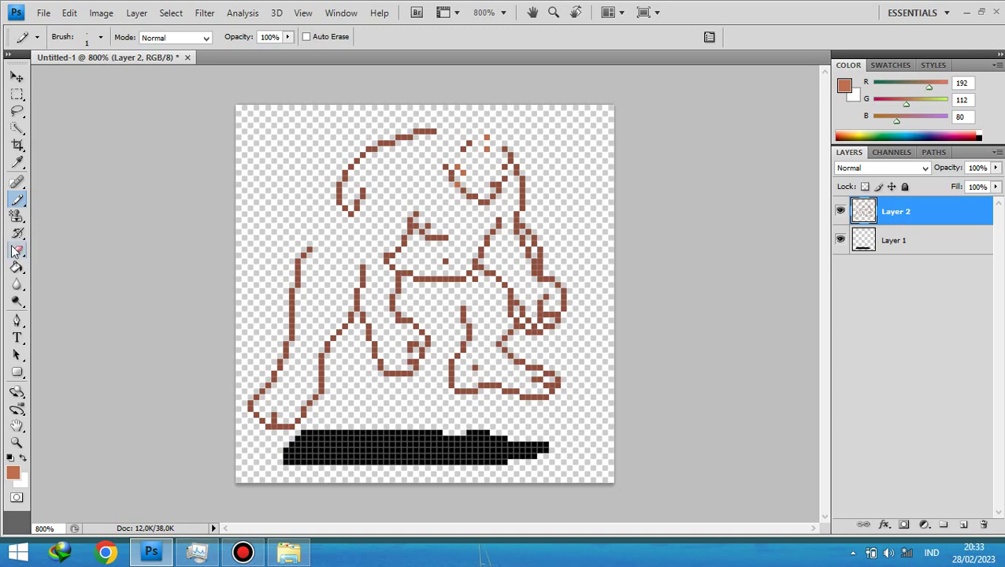
pyautogui.click(75, 15)
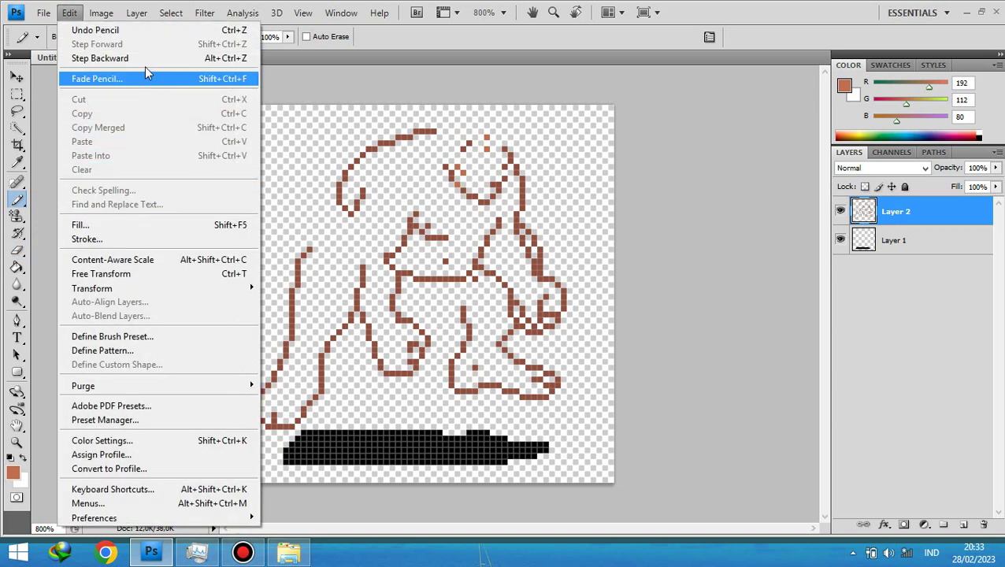
pyautogui.click(146, 62)
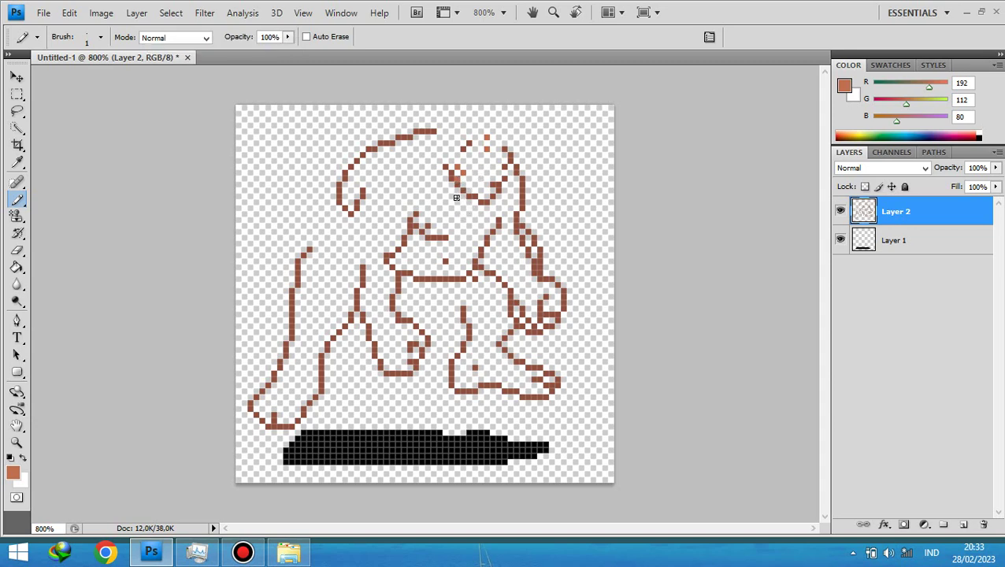
# Pencil lighter-brown shading pixels beside and below the eye, inside the head and at the neck top.
pyautogui.click(451, 190)
pyautogui.click(457, 196)
pyautogui.click(465, 200)
pyautogui.click(368, 181)
pyautogui.click(419, 209)
# Shade the shoulder line, chest outline and right shoulder with lighter-brown pixels.
pyautogui.moveTo(396, 214); pyautogui.dragTo(416, 213)
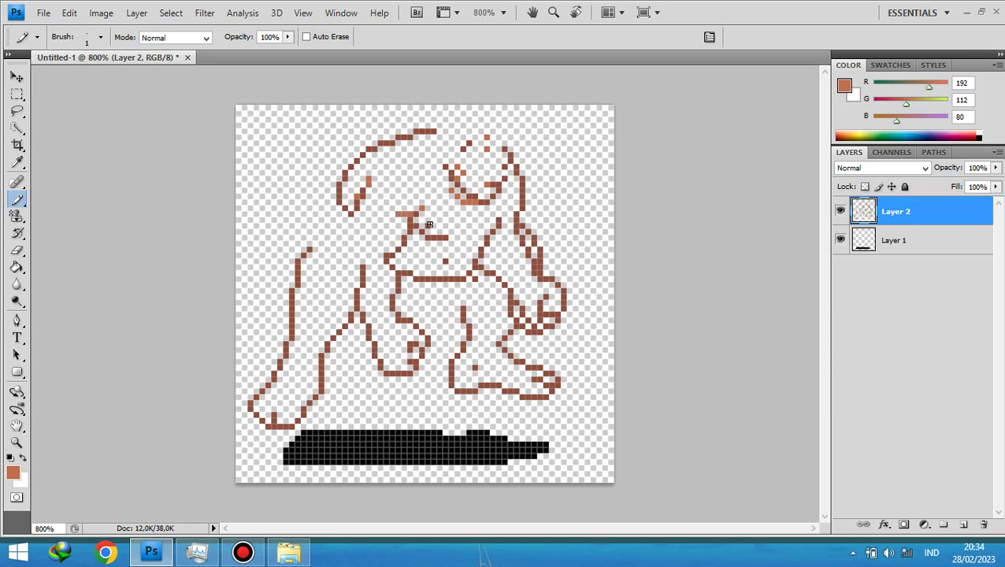
pyautogui.click(430, 227)
pyautogui.click(424, 227)
pyautogui.keyDown('shift'); pyautogui.click(449, 238); pyautogui.keyUp('shift')
pyautogui.click(452, 237)
pyautogui.click(472, 236)
pyautogui.click(486, 232)
pyautogui.click(501, 219)
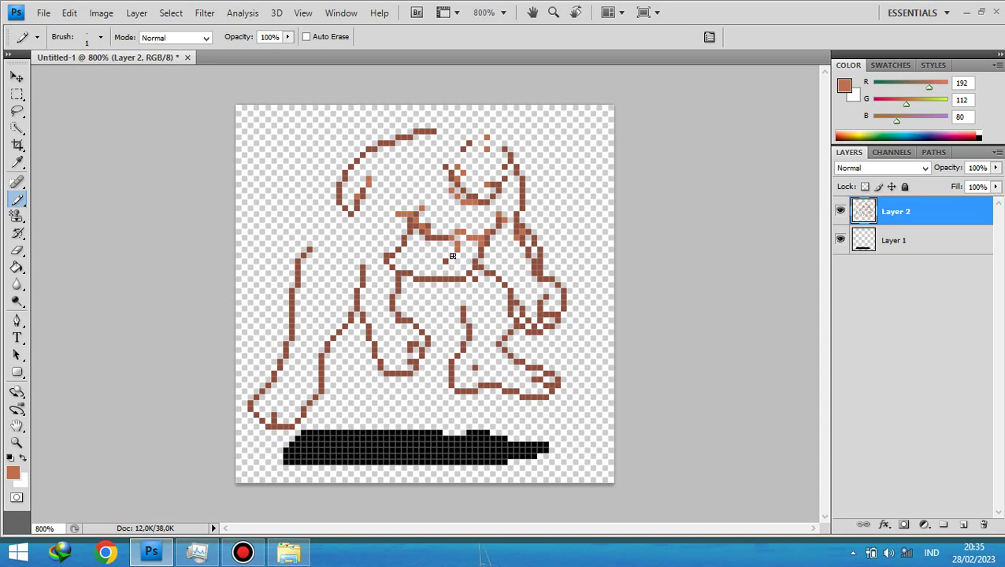
# Add lighter-brown shading across the belly and along the left leg and foot.
pyautogui.moveTo(453, 256); pyautogui.dragTo(459, 261)
pyautogui.click(438, 261)
pyautogui.click(443, 270)
pyautogui.click(469, 254)
pyautogui.click(315, 284)
pyautogui.click(278, 410)
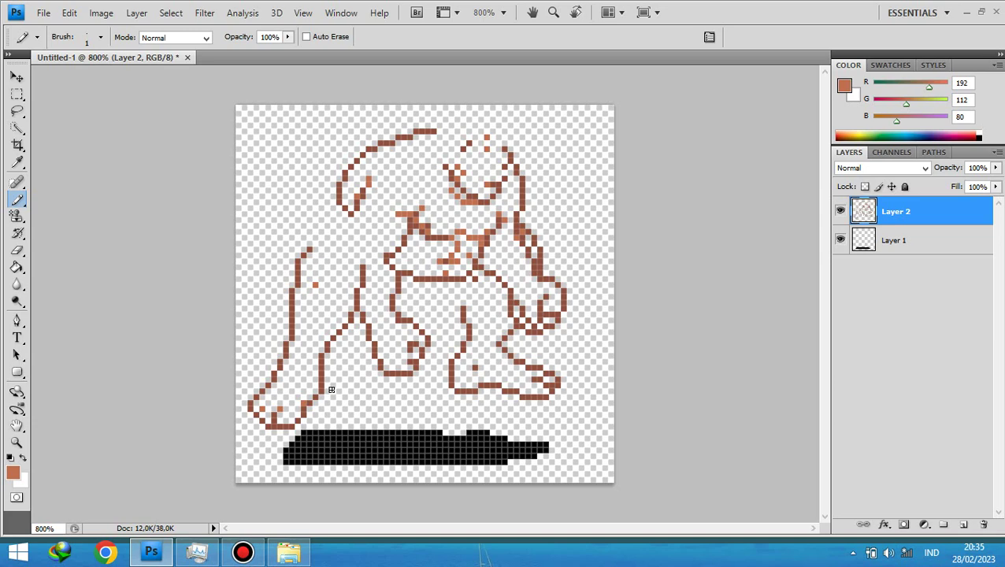
pyautogui.click(316, 379)
# Pencil lighter-brown pixels on the lower left leg, the right leg and along the foot's bottom edge.
pyautogui.moveTo(381, 354); pyautogui.dragTo(384, 370)
pyautogui.click(468, 301)
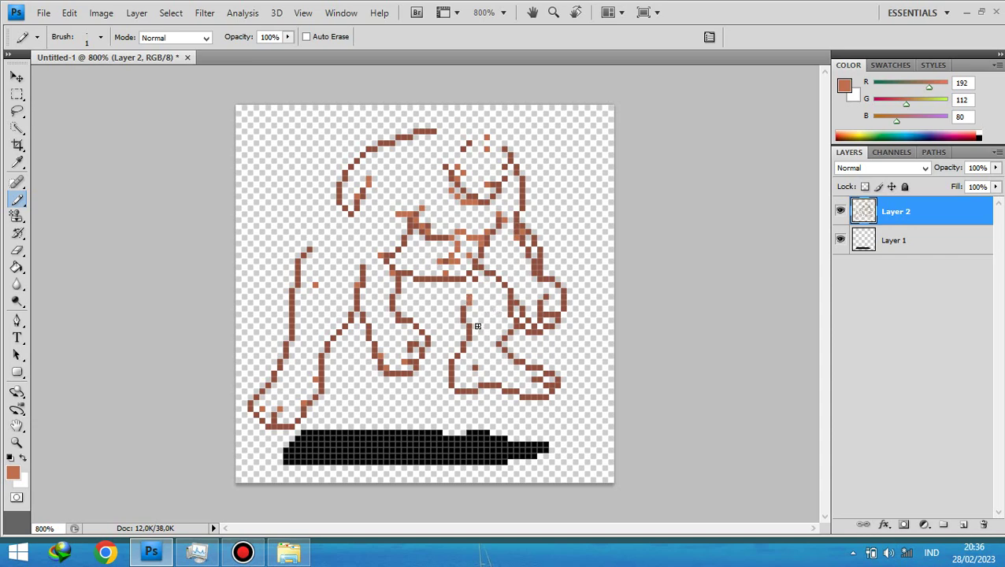
pyautogui.click(473, 325)
pyautogui.click(495, 348)
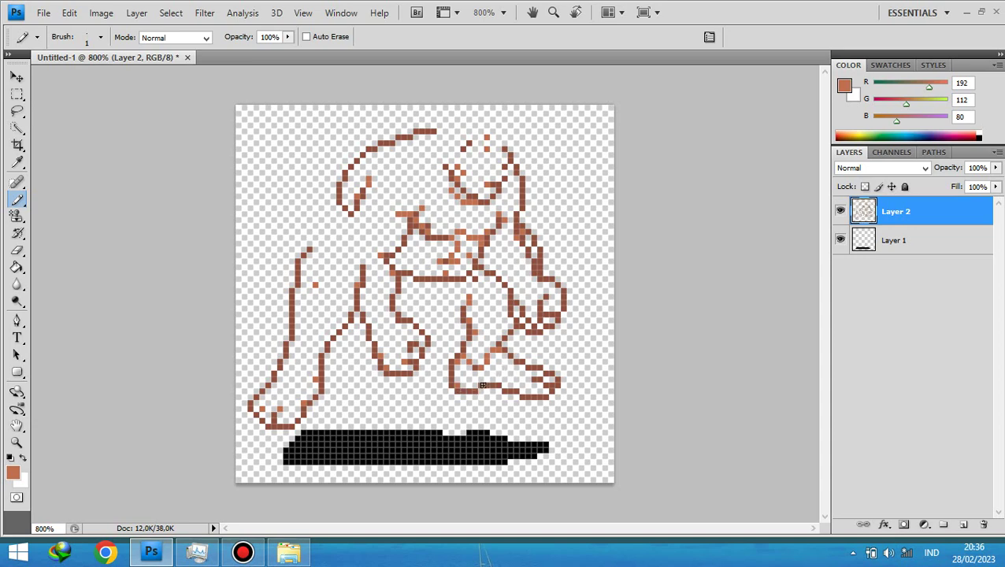
pyautogui.moveTo(475, 385); pyautogui.dragTo(498, 385)
pyautogui.moveTo(519, 385); pyautogui.dragTo(543, 391)
pyautogui.click(548, 385)
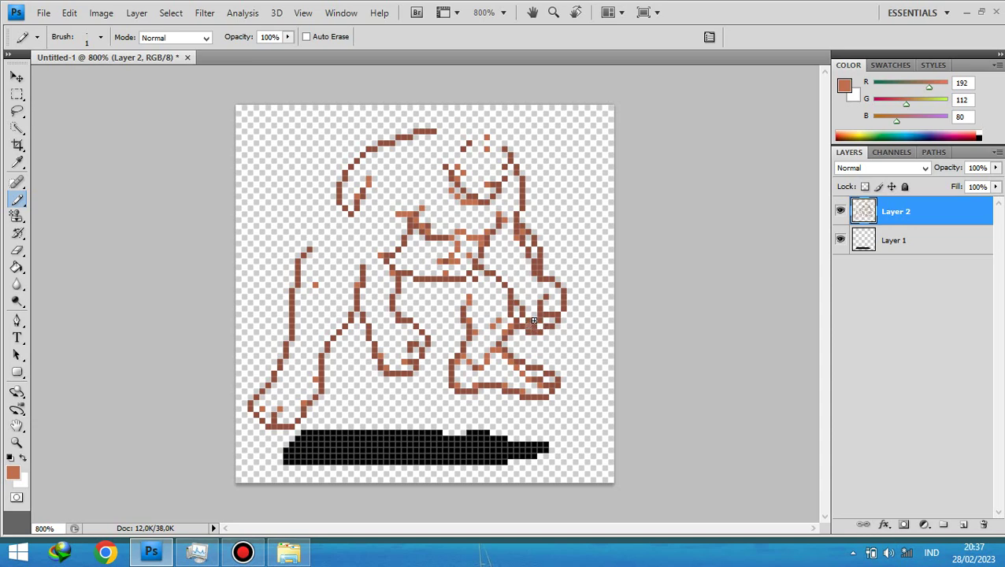
# Add lighter-brown pixels to the right hand, undoing the misplaced ones on the hand and by the foot.
pyautogui.click(534, 321)
pyautogui.click(553, 303)
pyautogui.click(70, 12)
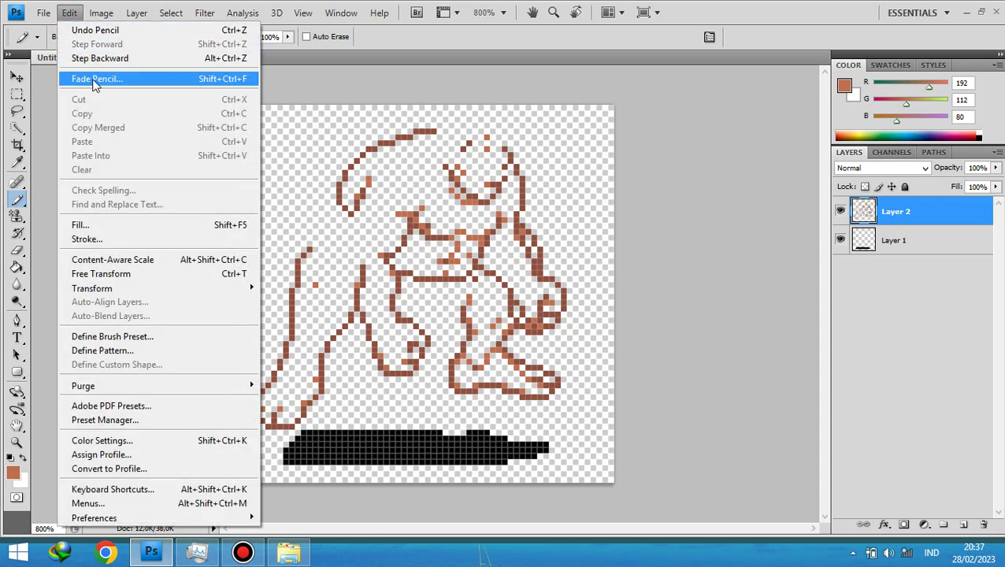
pyautogui.click(88, 61)
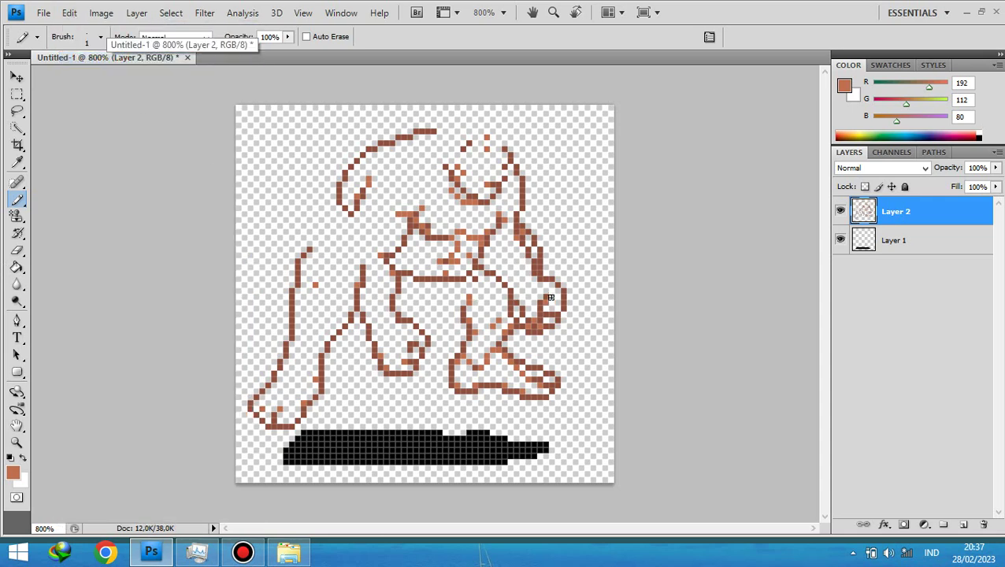
pyautogui.click(552, 304)
pyautogui.hotkey('ctrl', 'z')
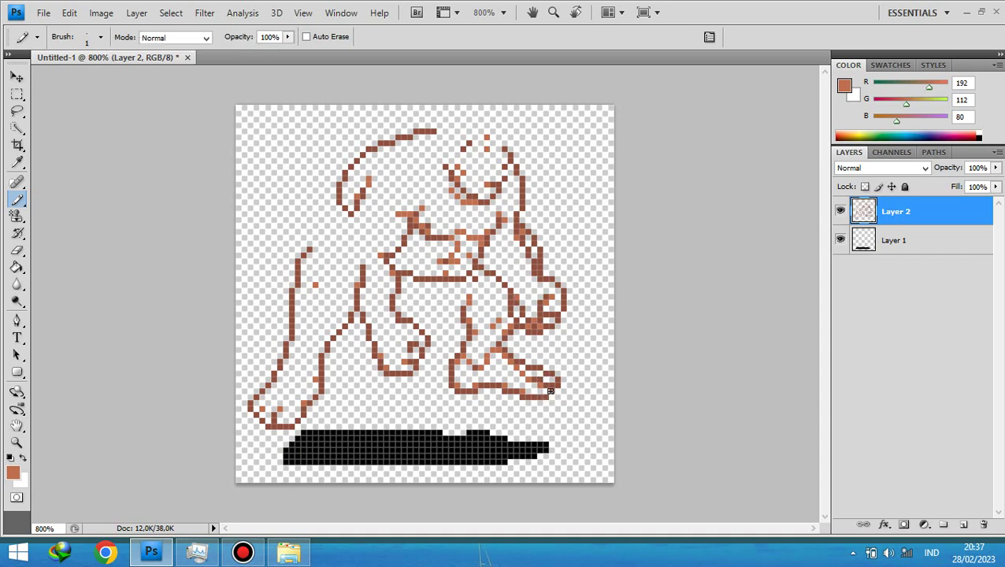
pyautogui.click(563, 383)
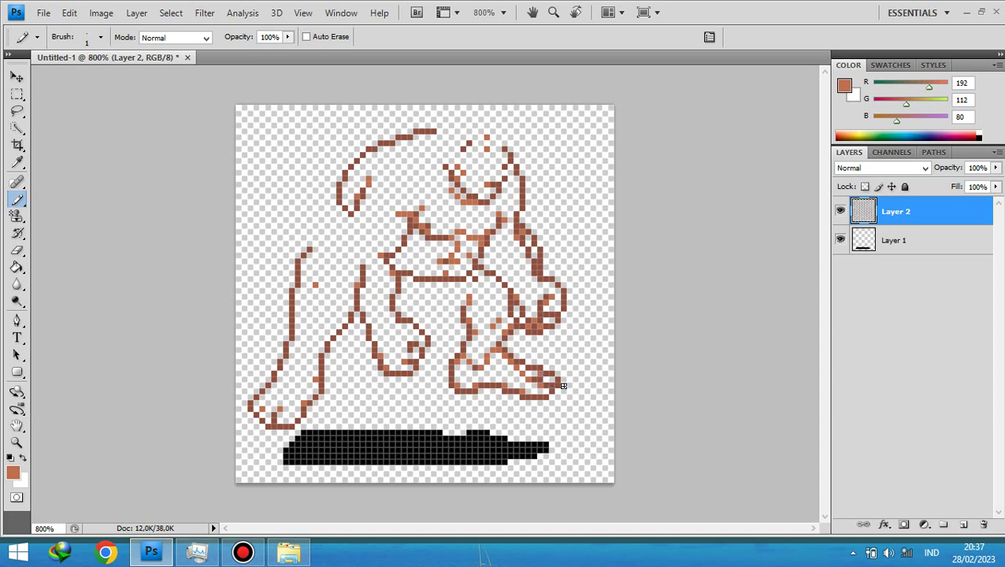
pyautogui.hotkey('ctrl', 'z')
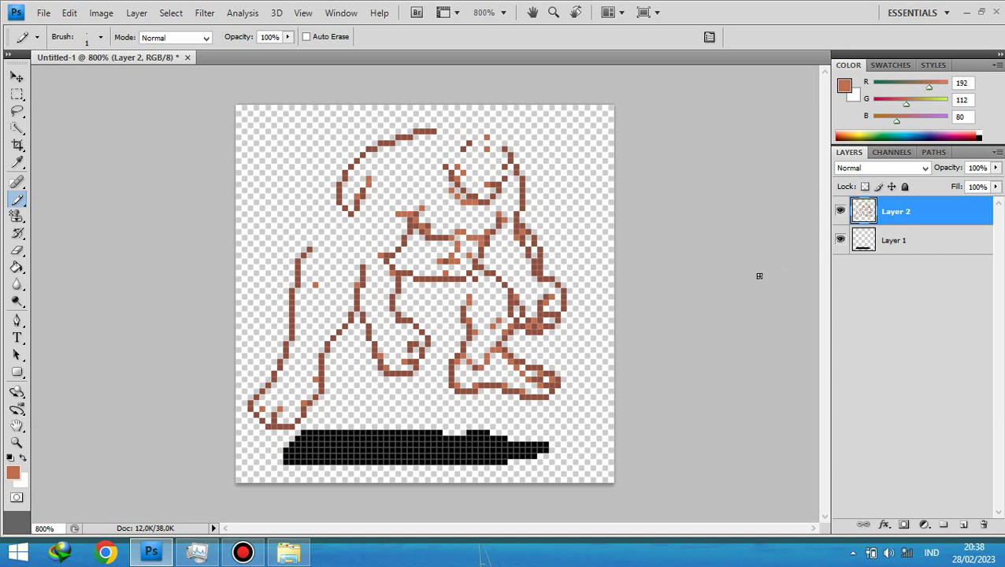
# Set the foreground colour to near-black dark grey 202020.
pyautogui.click(14, 474)
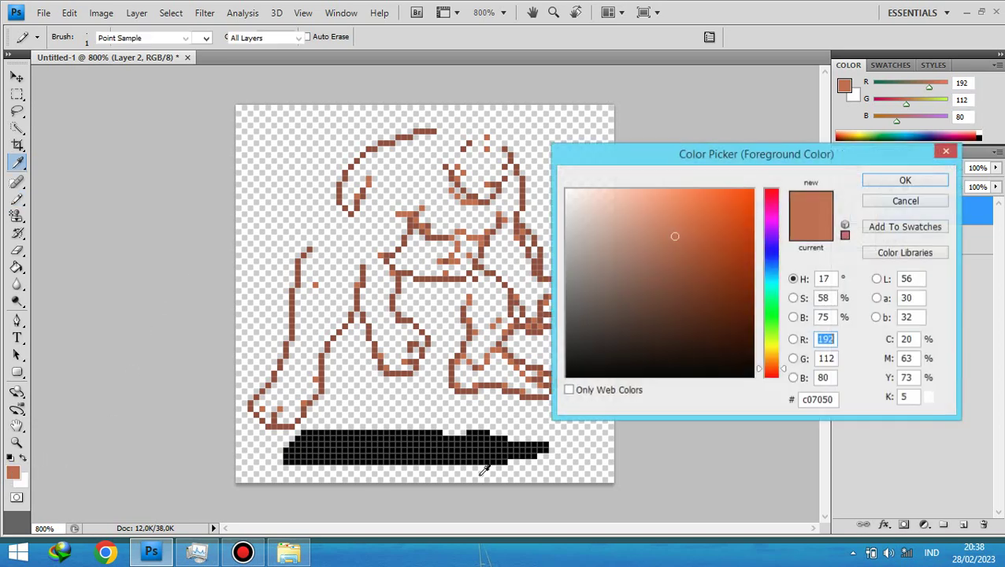
pyautogui.click(817, 400)
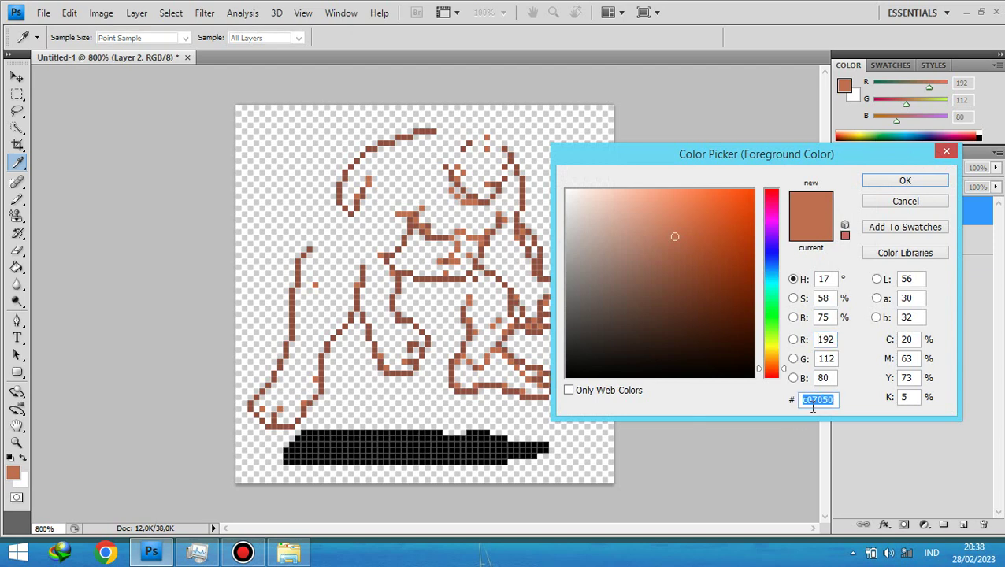
pyautogui.write('2')
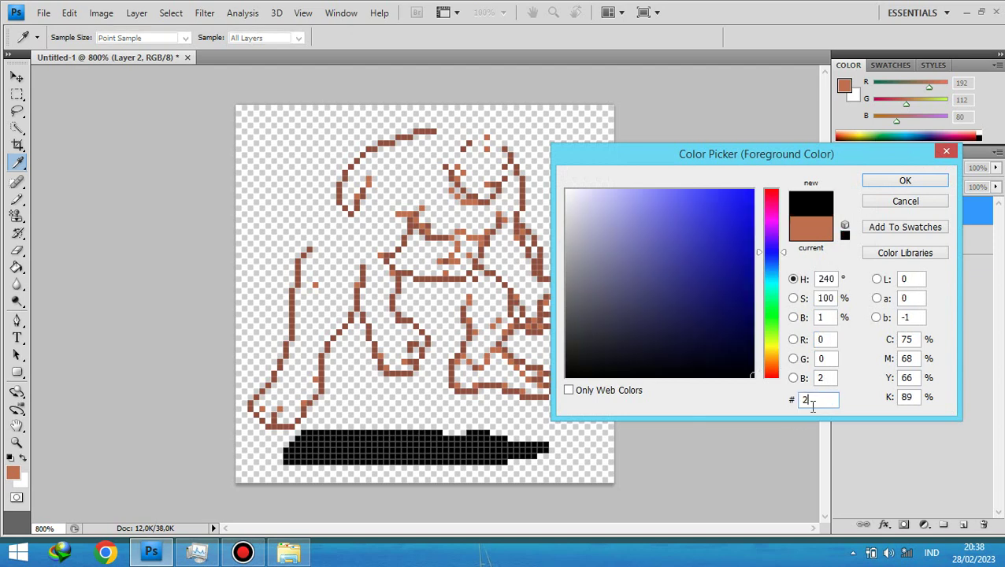
pyautogui.write('02')
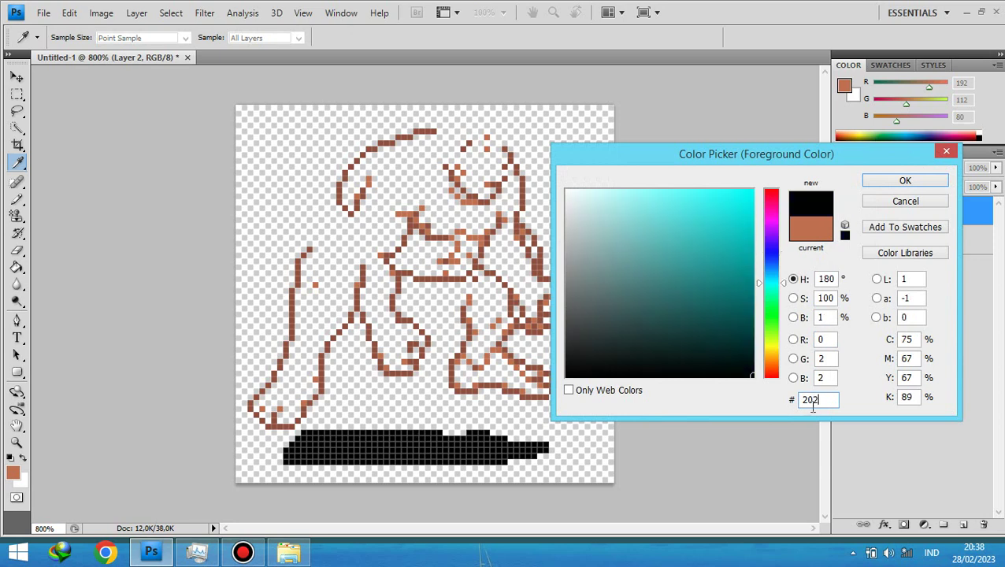
pyautogui.write('020')
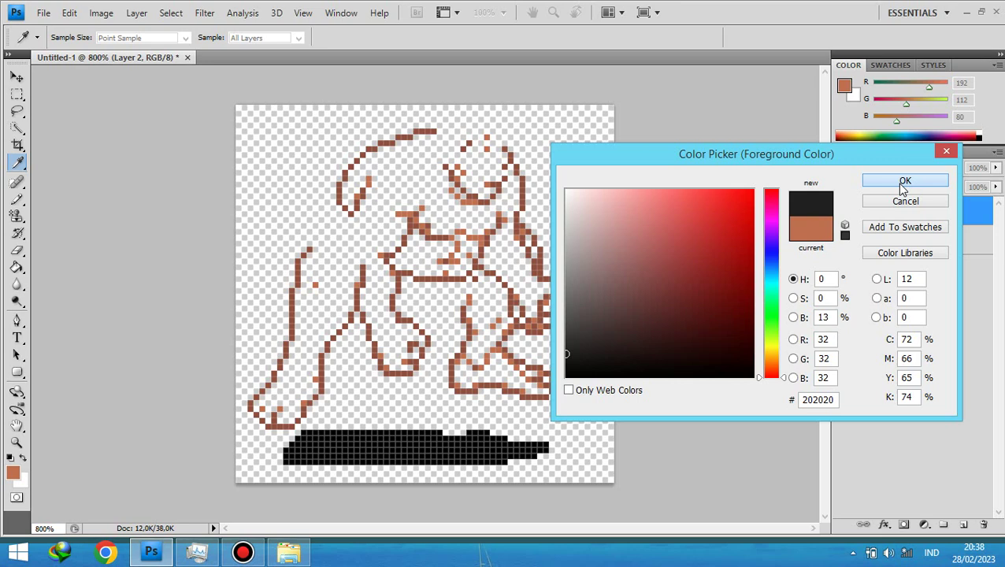
pyautogui.moveTo(801, 155); pyautogui.dragTo(574, 155)
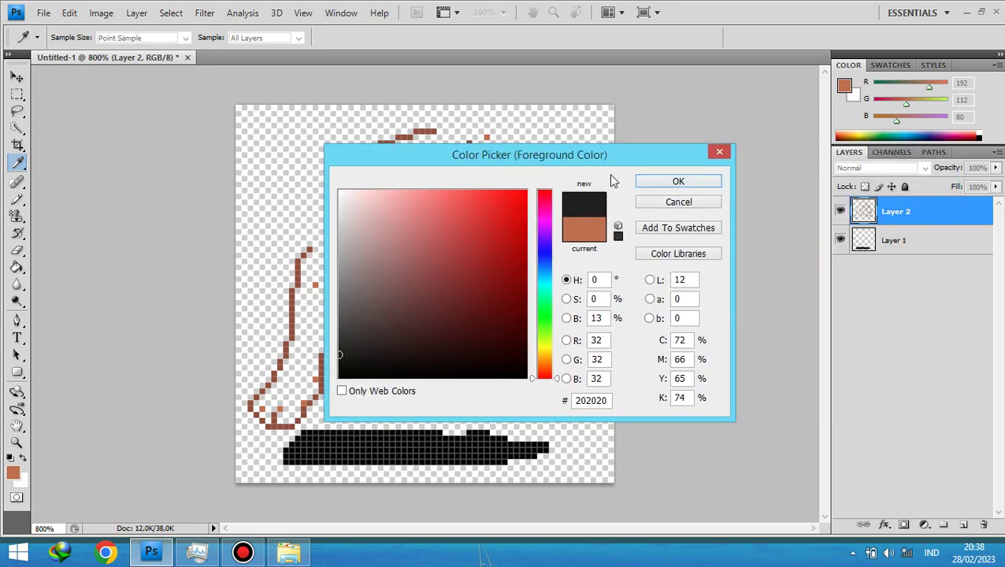
pyautogui.click(676, 184)
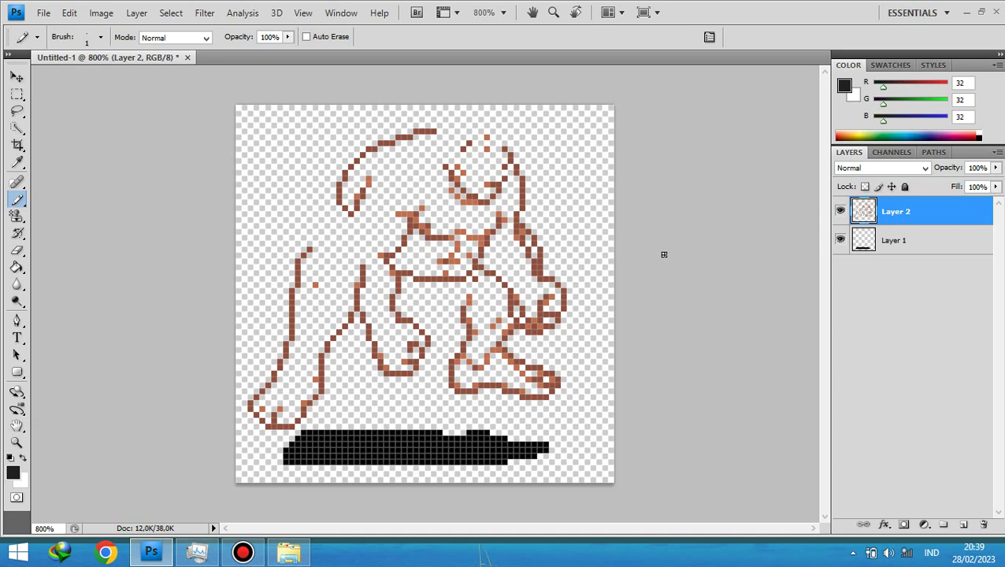
# Shift the brown outline layer down-left, nudging it pixel by pixel onto the black shadow.
pyautogui.click(16, 76)
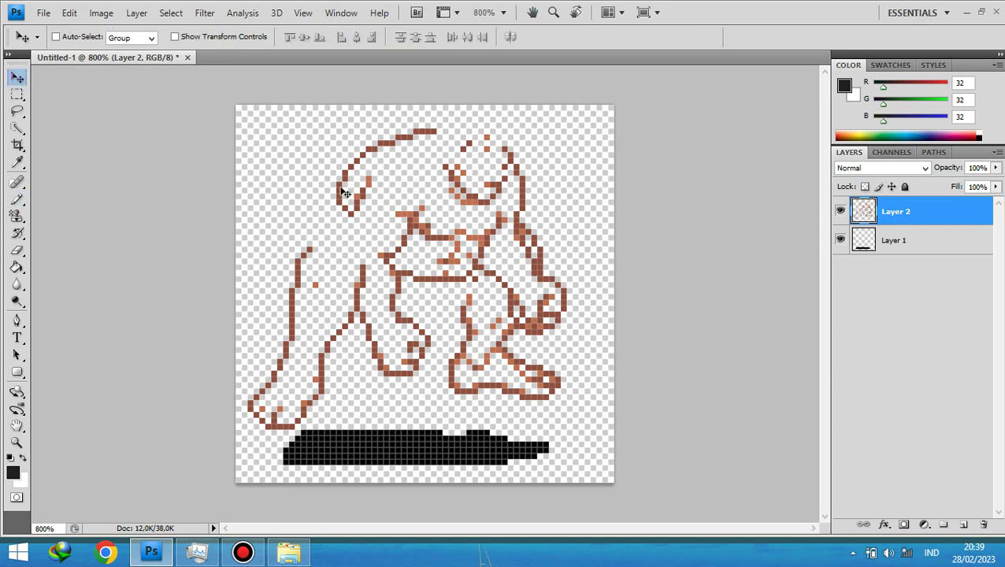
pyautogui.moveTo(344, 193); pyautogui.dragTo(331, 214)
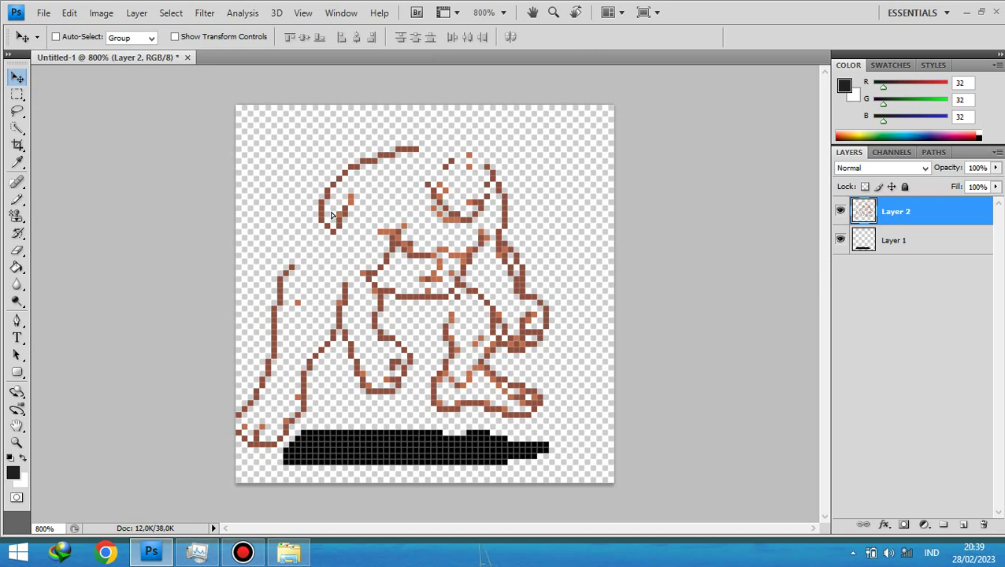
pyautogui.press('Down')
pyautogui.press('Down')
pyautogui.press('Down')
pyautogui.press('Right')
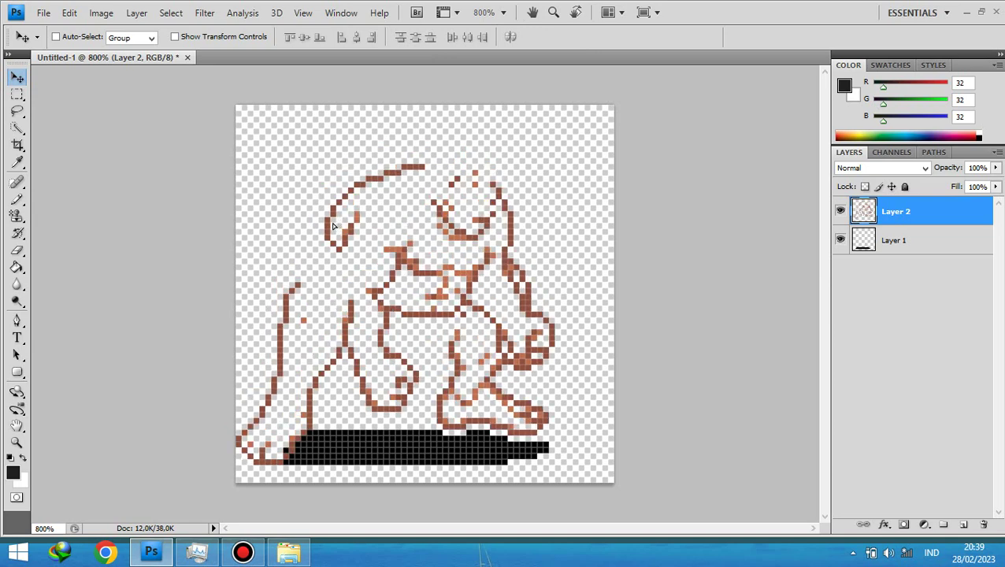
pyautogui.moveTo(336, 229); pyautogui.dragTo(329, 226)
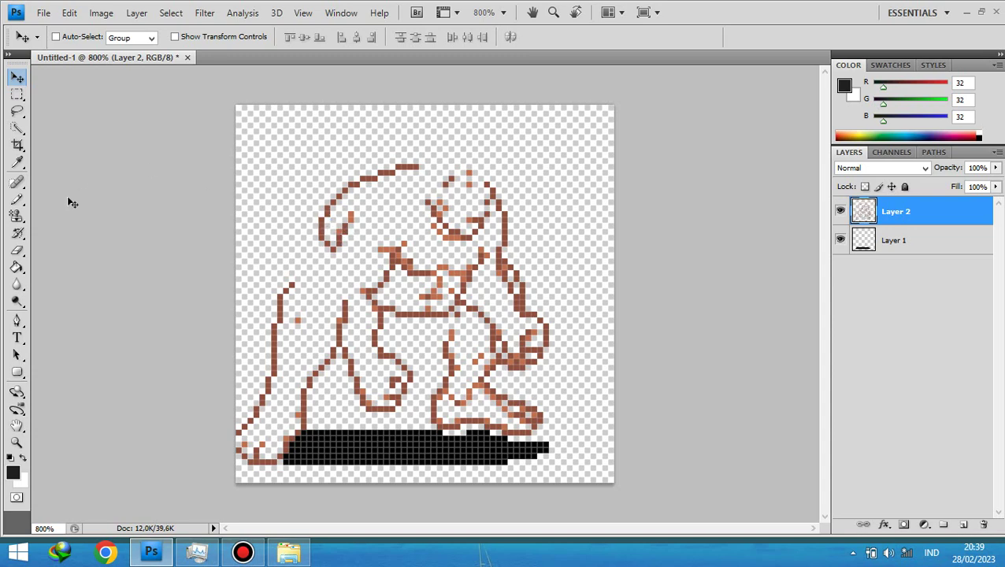
pyautogui.click(17, 200)
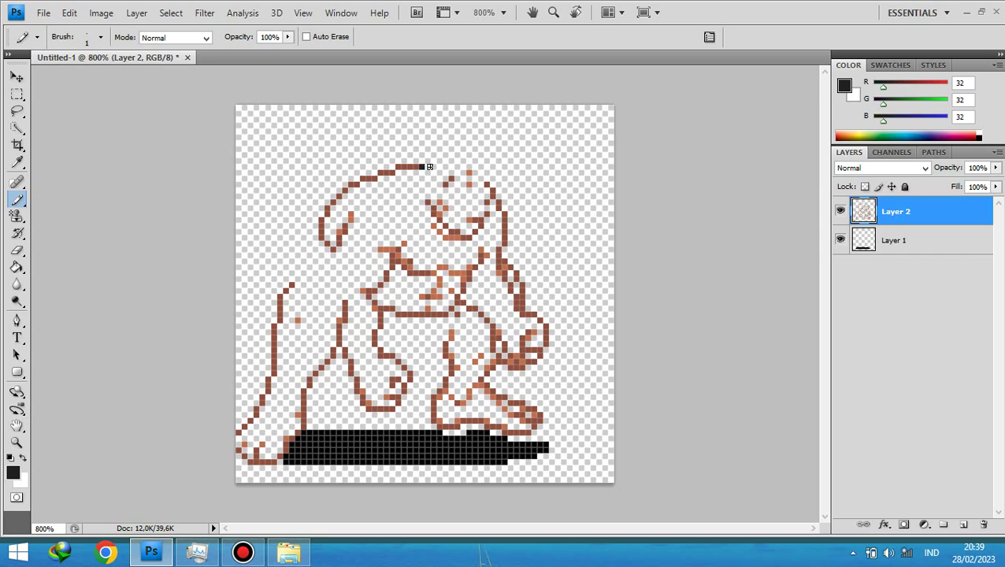
# Paint a thick dark grey hair cap across the top of the head.
pyautogui.moveTo(421, 166); pyautogui.dragTo(433, 167)
pyautogui.moveTo(418, 173); pyautogui.dragTo(418, 181)
pyautogui.click(417, 188)
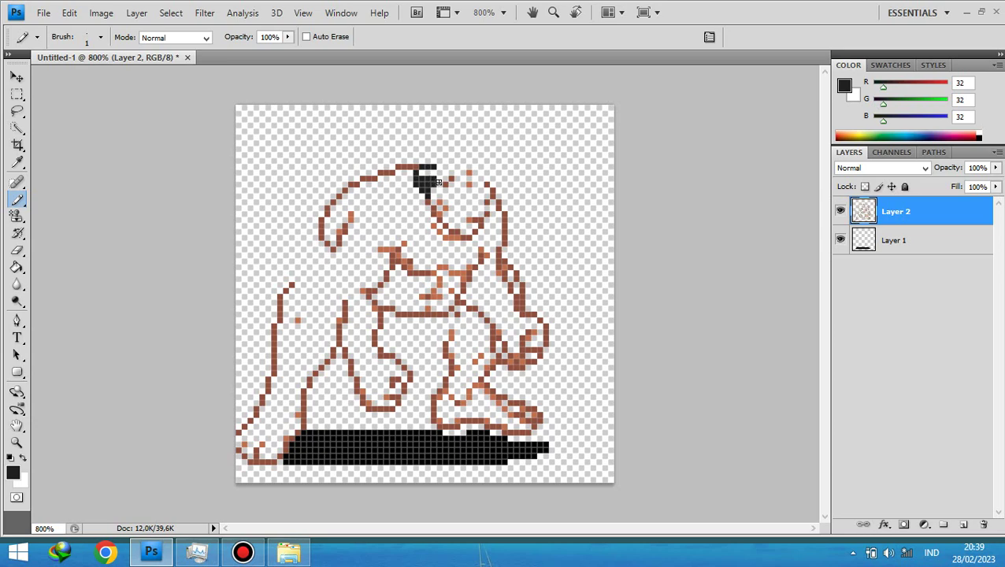
pyautogui.moveTo(439, 181); pyautogui.dragTo(448, 180)
pyautogui.moveTo(437, 189); pyautogui.dragTo(449, 187)
# Add dark grey pixels running from the hair patch down beside the eye.
pyautogui.click(457, 189)
pyautogui.click(468, 192)
pyautogui.click(474, 202)
pyautogui.click(489, 202)
# Darken the pixels around and above the eye to form the brow.
pyautogui.click(486, 170)
pyautogui.moveTo(486, 170); pyautogui.dragTo(482, 179)
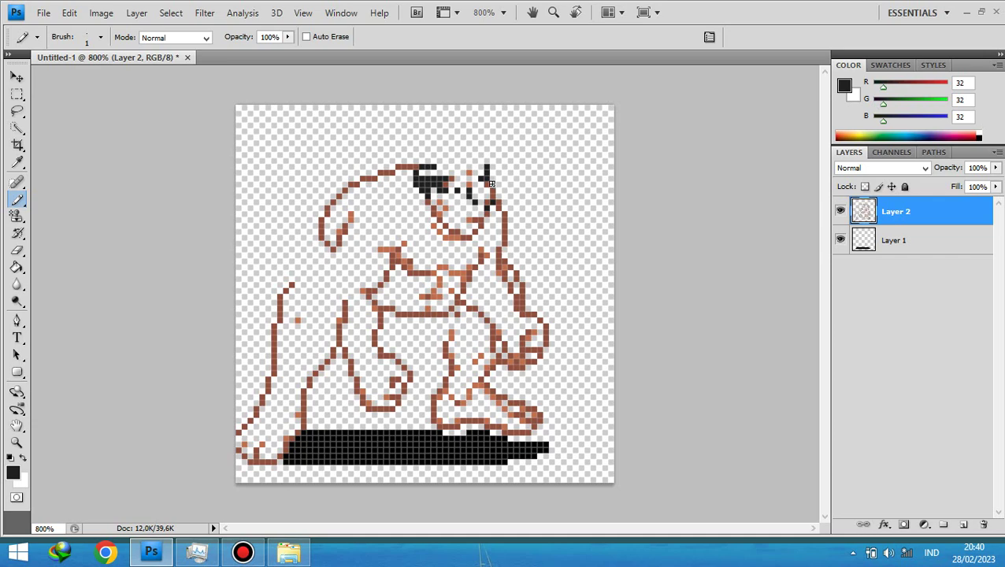
pyautogui.moveTo(489, 183); pyautogui.dragTo(474, 171)
pyautogui.click(480, 160)
pyautogui.moveTo(474, 154); pyautogui.dragTo(457, 154)
pyautogui.click(462, 168)
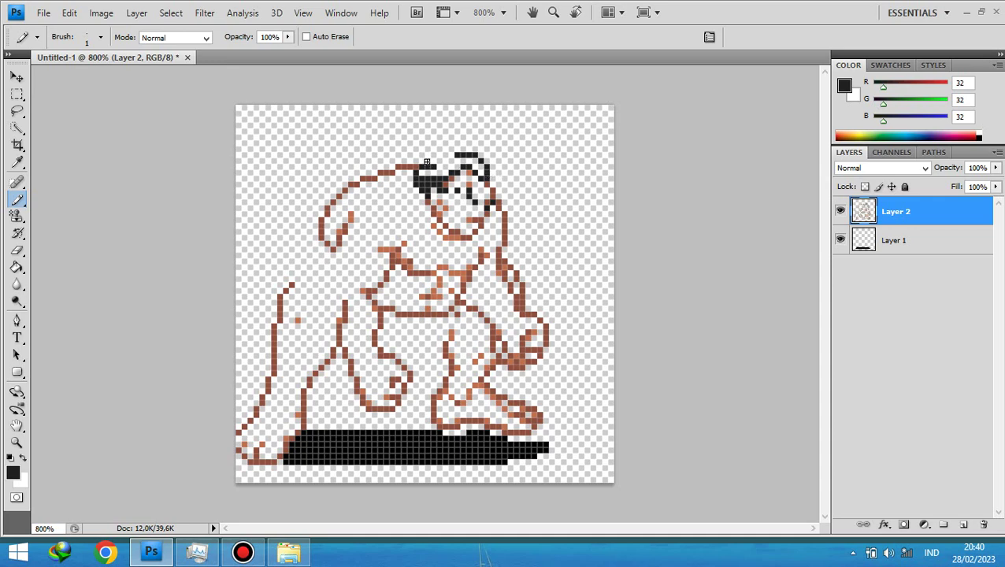
# Build a dark grey topknot outline rising above the hair cap.
pyautogui.click(426, 157)
pyautogui.click(432, 152)
pyautogui.click(433, 152)
pyautogui.click(459, 157)
pyautogui.click(448, 158)
pyautogui.click(451, 149)
pyautogui.click(442, 143)
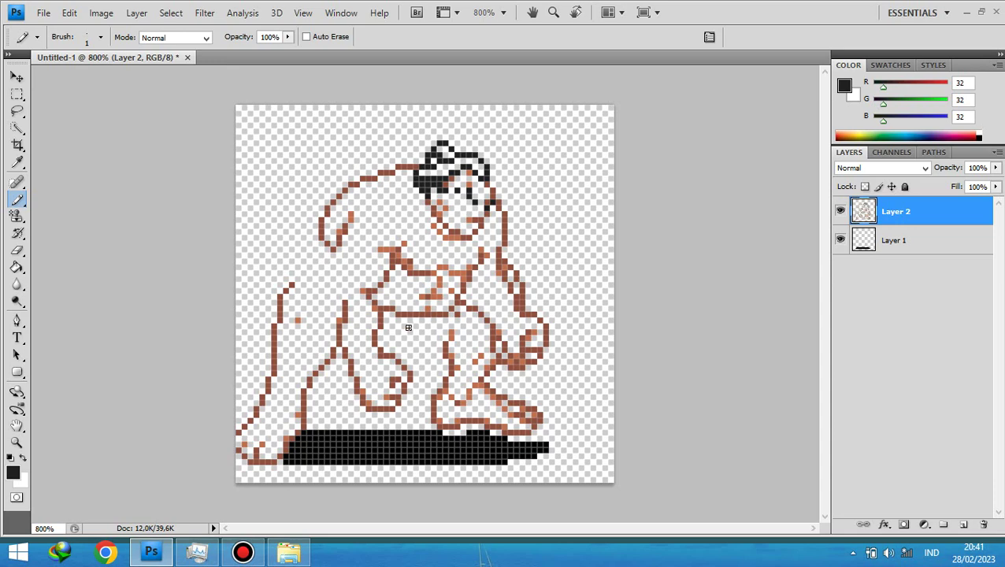
# Draw a diagonal dark grey pixel line across the belly.
pyautogui.click(403, 321)
pyautogui.moveTo(396, 327); pyautogui.dragTo(392, 333)
pyautogui.click(386, 345)
pyautogui.click(407, 338)
pyautogui.click(413, 345)
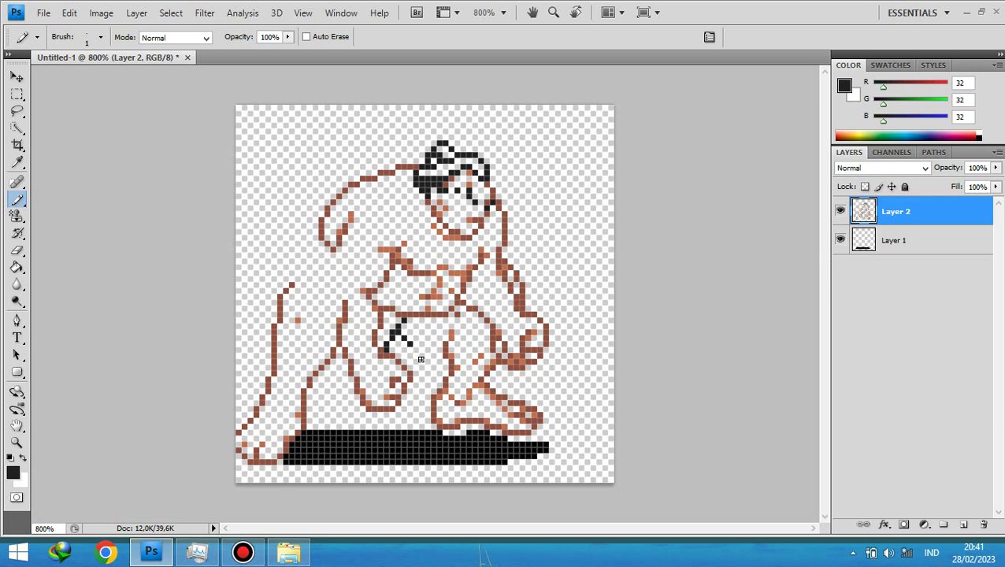
pyautogui.click(413, 348)
pyautogui.click(423, 356)
pyautogui.click(428, 361)
# Add dark grey pixels and a short horizontal line left of the body.
pyautogui.moveTo(262, 319); pyautogui.dragTo(256, 320)
pyautogui.click(250, 315)
pyautogui.moveTo(246, 303); pyautogui.dragTo(244, 310)
pyautogui.moveTo(275, 255); pyautogui.dragTo(250, 250)
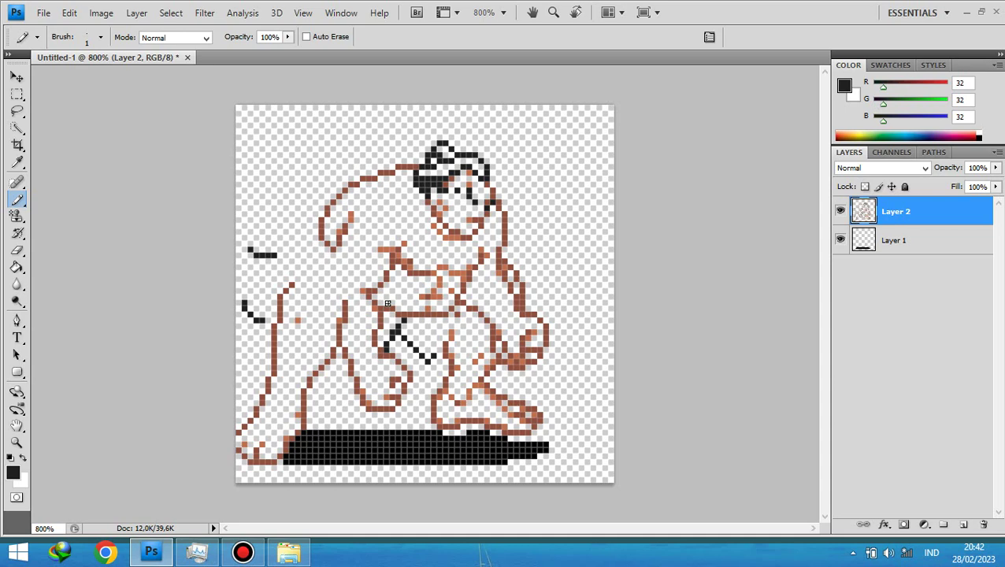
# Move the wrestler layer right and down so it sits over the shadow.
pyautogui.click(19, 76)
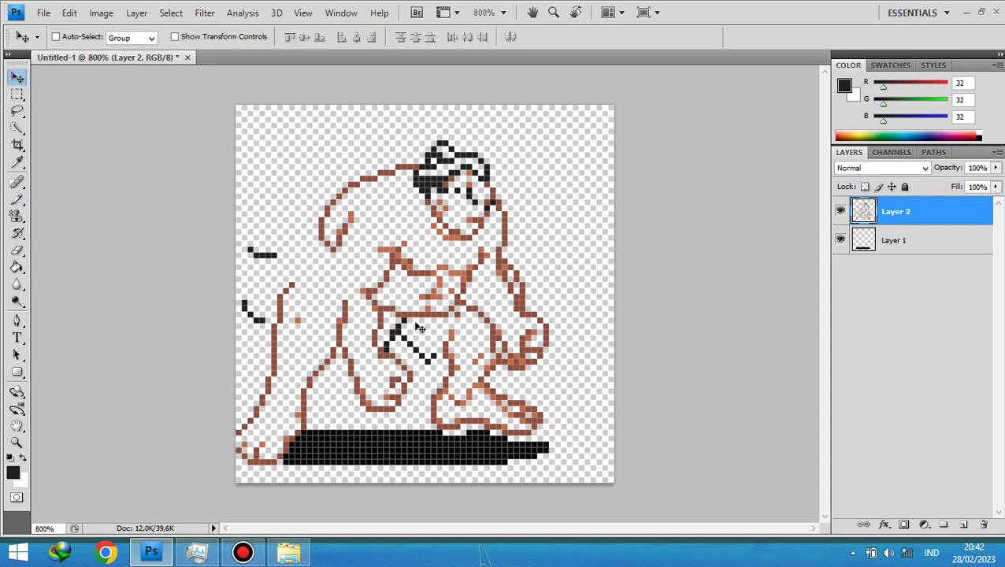
pyautogui.moveTo(400, 318)
pyautogui.mouseDown()
pyautogui.moveTo(429, 300)
pyautogui.moveTo(402, 289)
pyautogui.mouseUp()
pyautogui.press('Down')
pyautogui.press('Down')
pyautogui.press('Down')
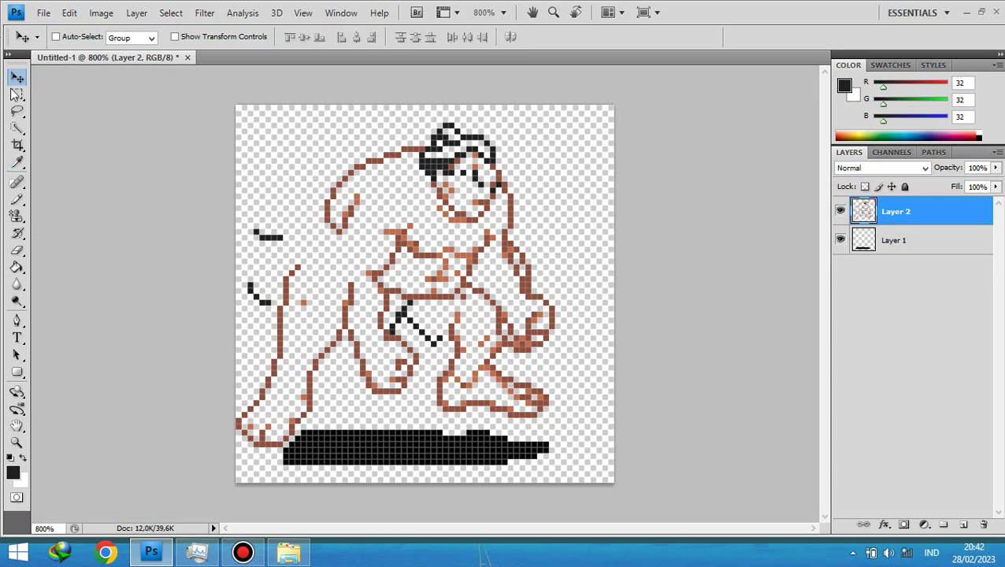
pyautogui.moveTo(393, 221); pyautogui.dragTo(415, 221)
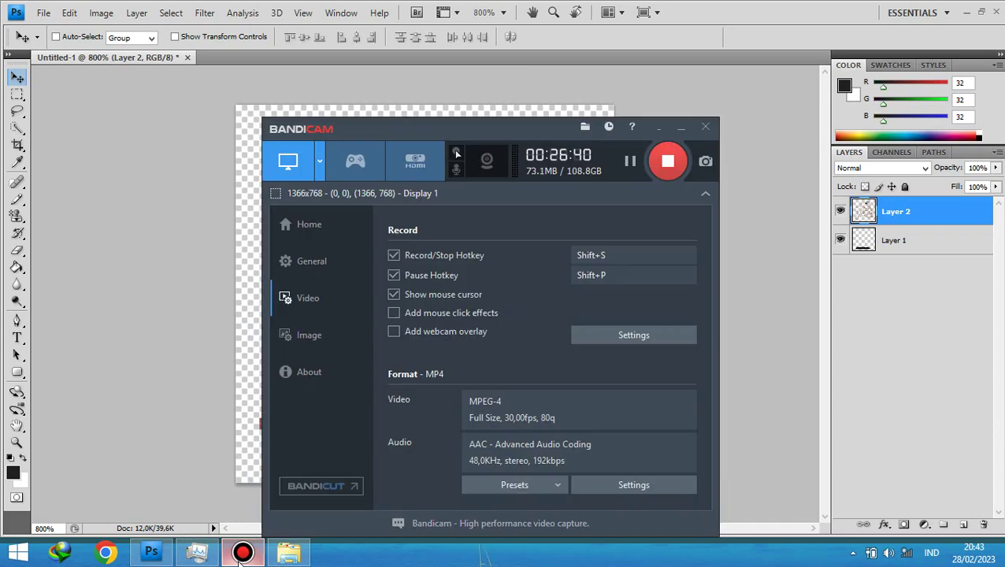
# Set the foreground colour to red e00000.
pyautogui.click(242, 554)
pyautogui.click(12, 473)
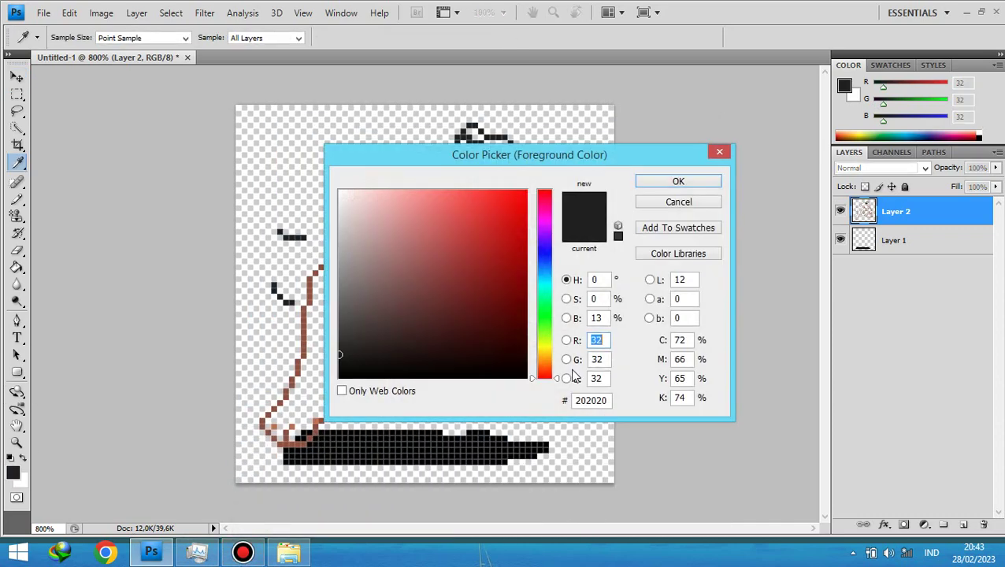
pyautogui.doubleClick(606, 400)
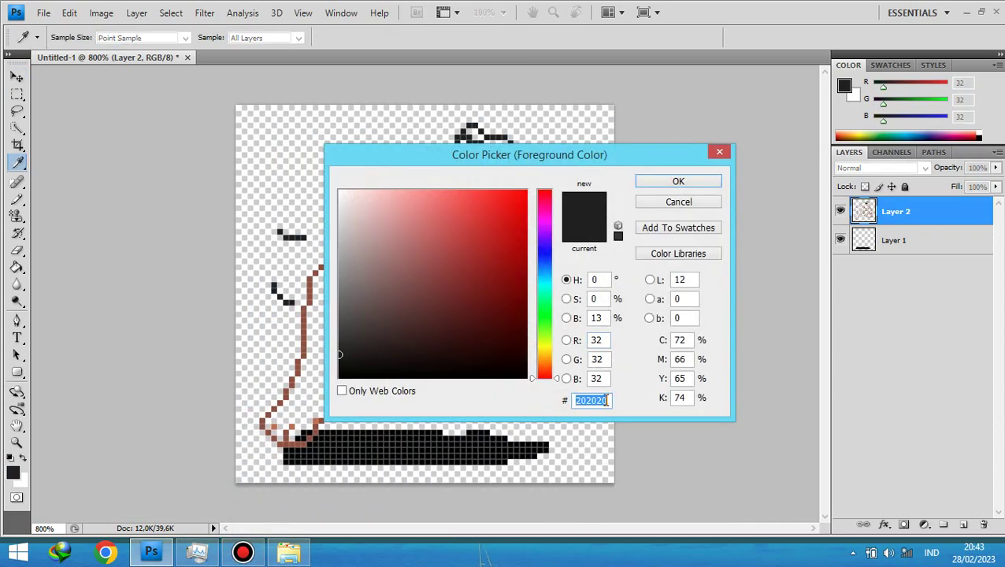
pyautogui.write('e00')
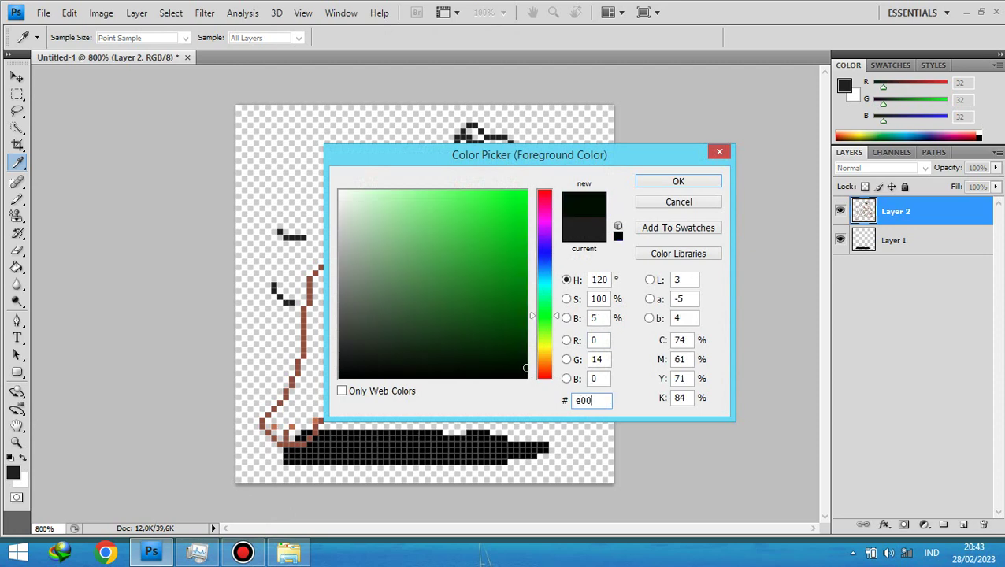
pyautogui.write('000')
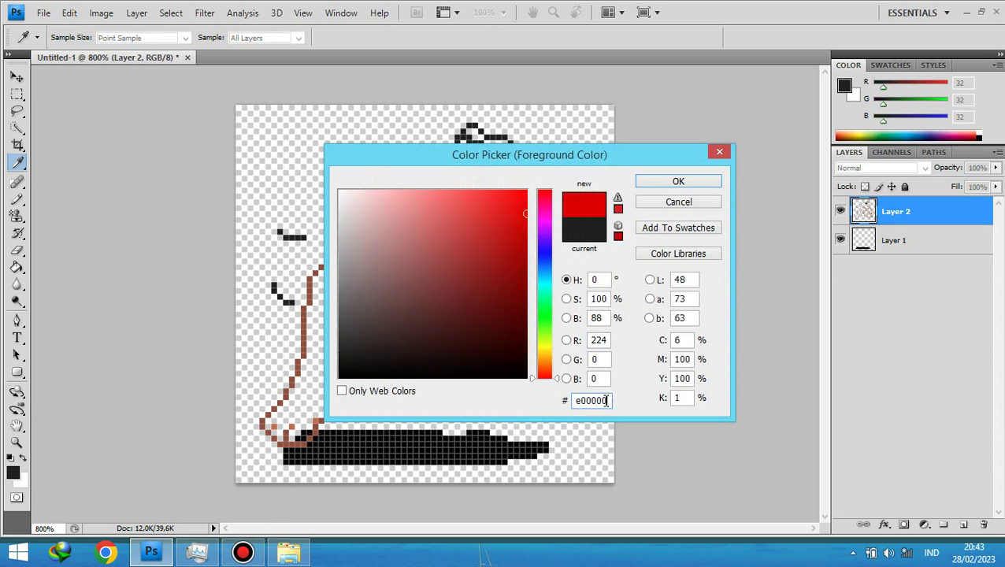
pyautogui.click(678, 183)
pyautogui.press('v')
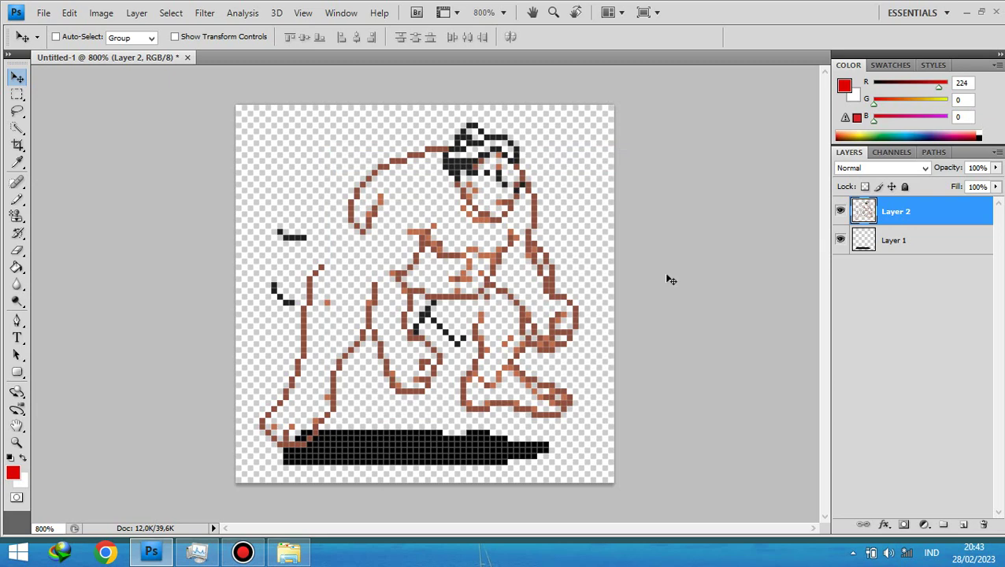
pyautogui.click(16, 199)
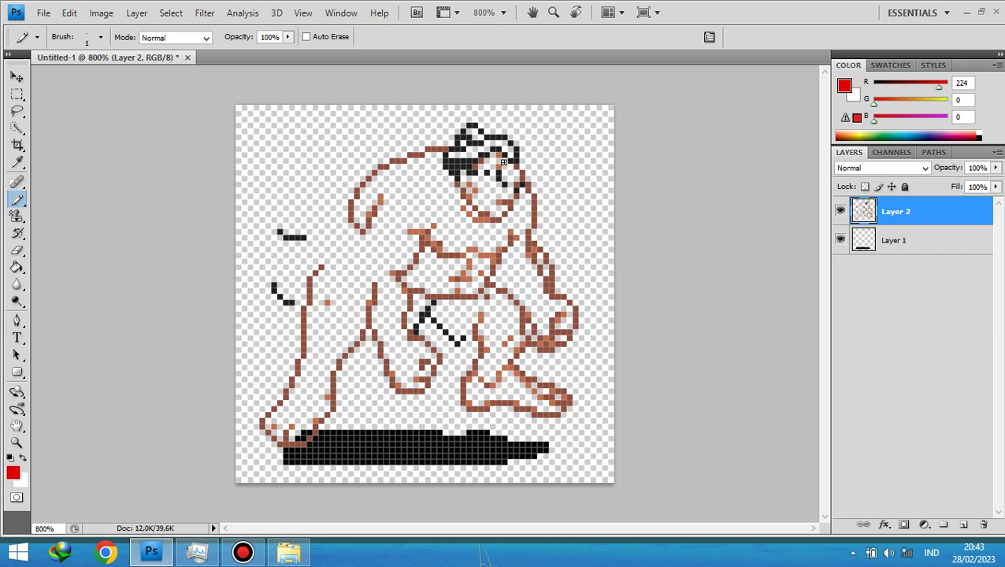
# Dot red face-paint pixels over the head, forehead, cheek and chin.
pyautogui.moveTo(504, 159); pyautogui.dragTo(504, 173)
pyautogui.click(487, 163)
pyautogui.click(493, 182)
pyautogui.click(483, 191)
pyautogui.click(492, 203)
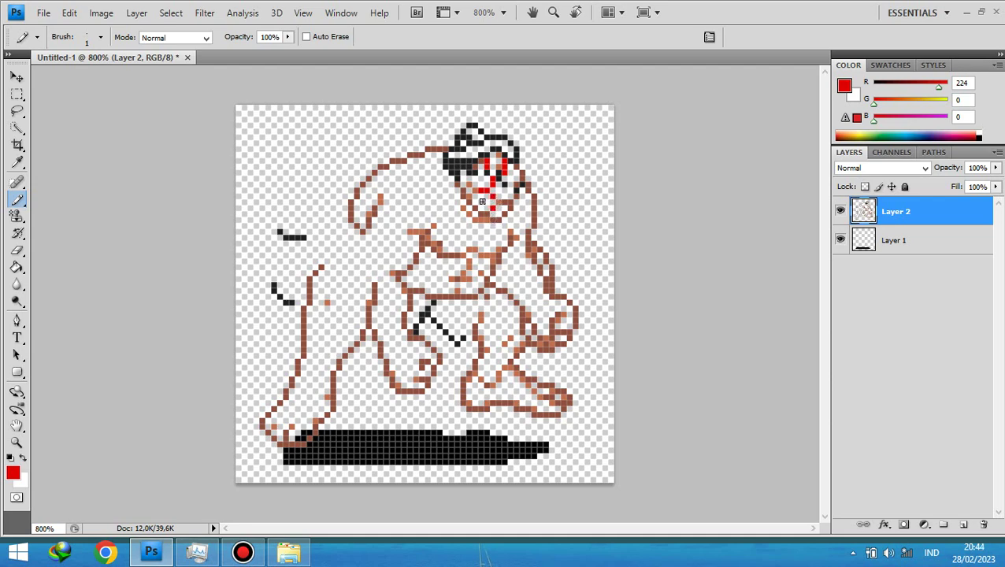
pyautogui.click(486, 202)
pyautogui.click(510, 189)
# Set the foreground colour to slate blue 405070.
pyautogui.click(13, 472)
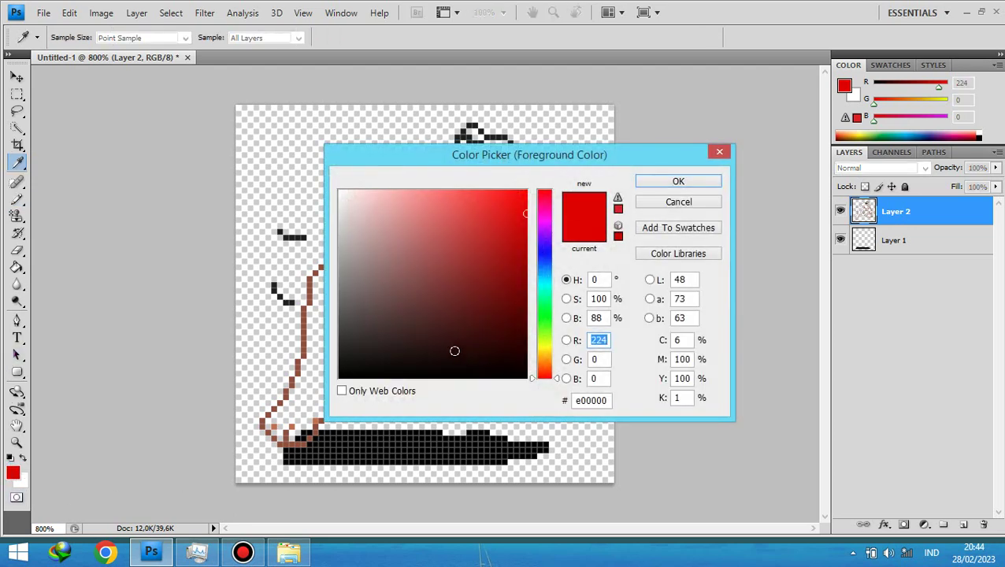
pyautogui.click(585, 402)
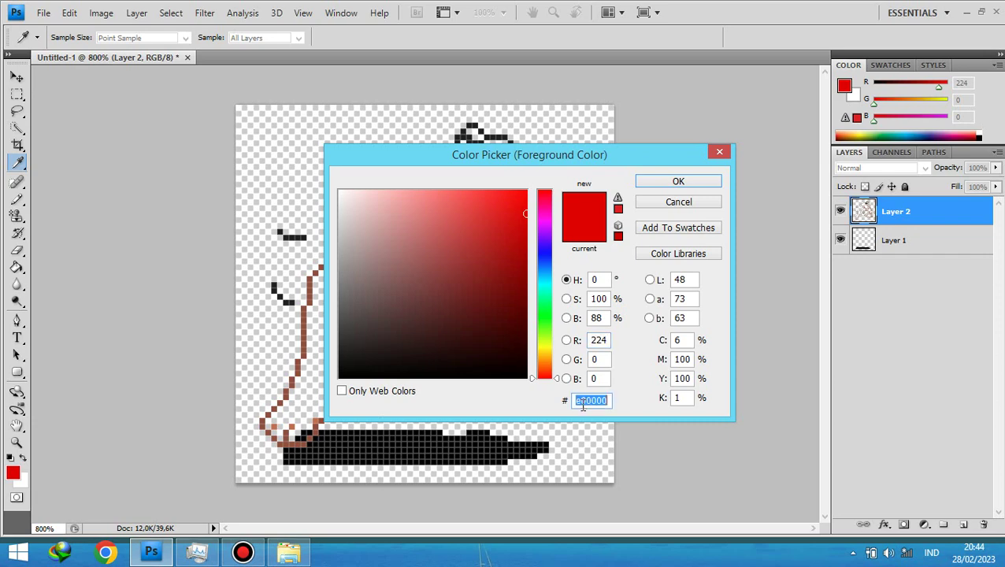
pyautogui.write('4')
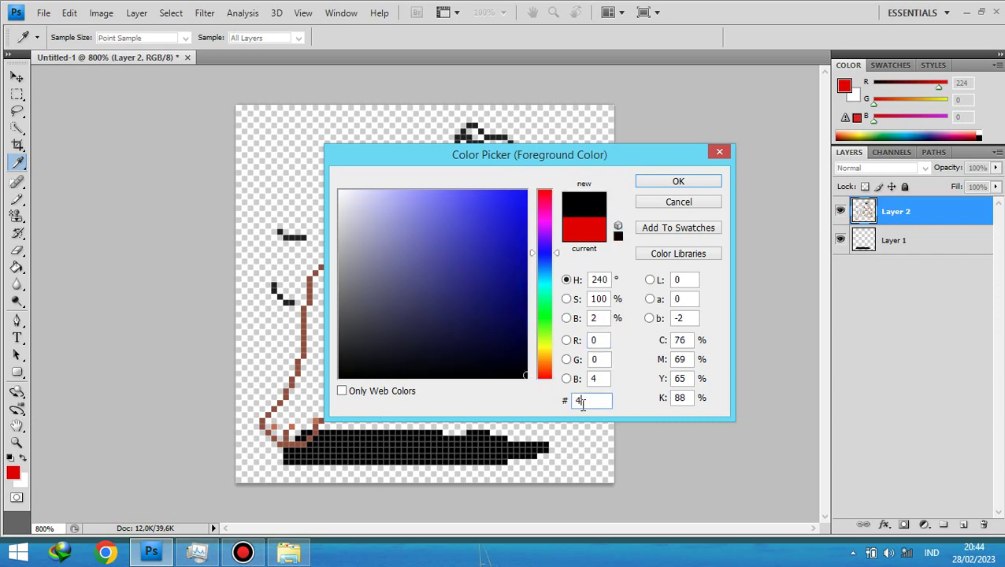
pyautogui.write('0507')
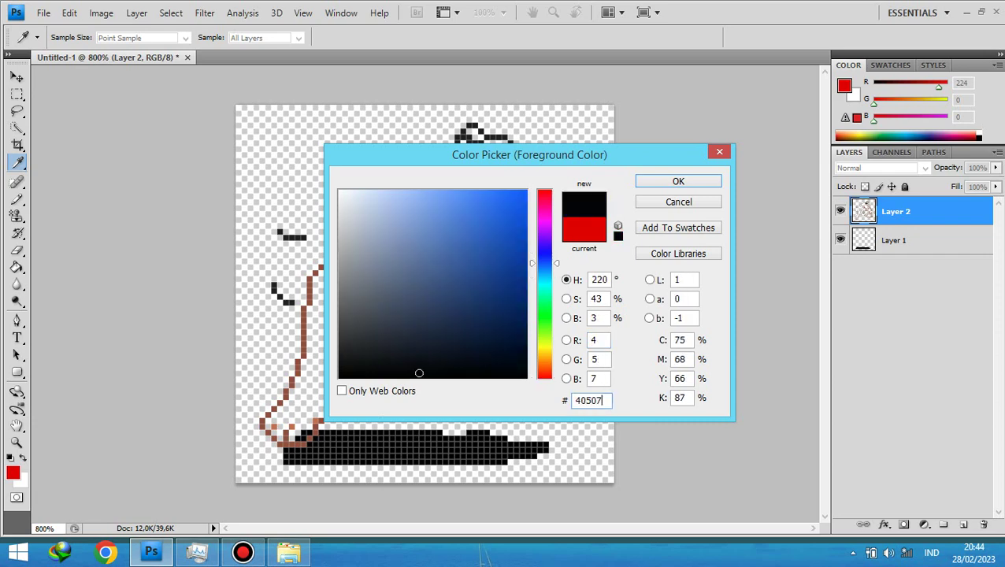
pyautogui.write('0')
pyautogui.click(696, 183)
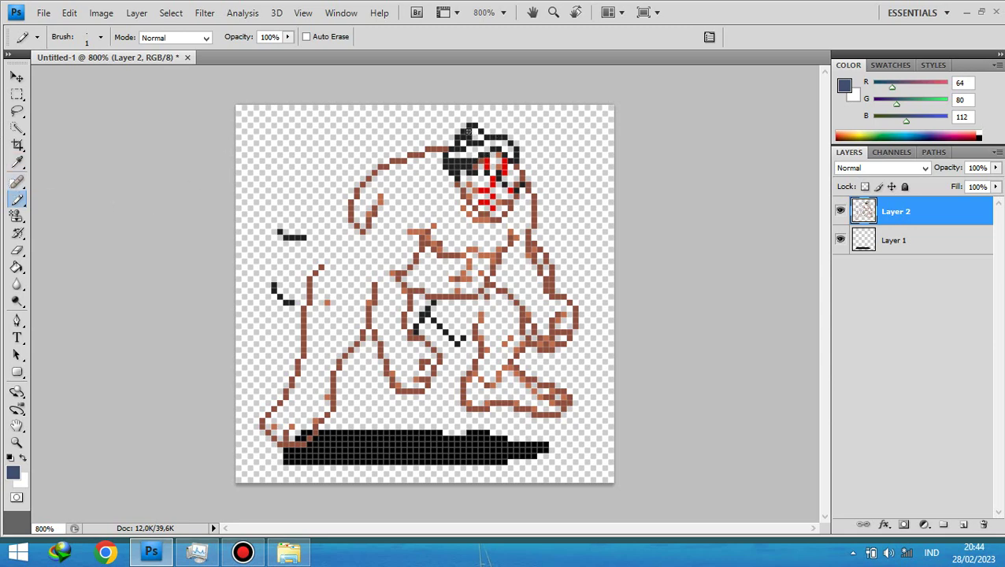
# Repaint rows of the hair cap and topknot in slate blue.
pyautogui.moveTo(473, 138); pyautogui.dragTo(479, 138)
pyautogui.moveTo(456, 155); pyautogui.dragTo(476, 155)
pyautogui.moveTo(467, 148); pyautogui.dragTo(503, 142)
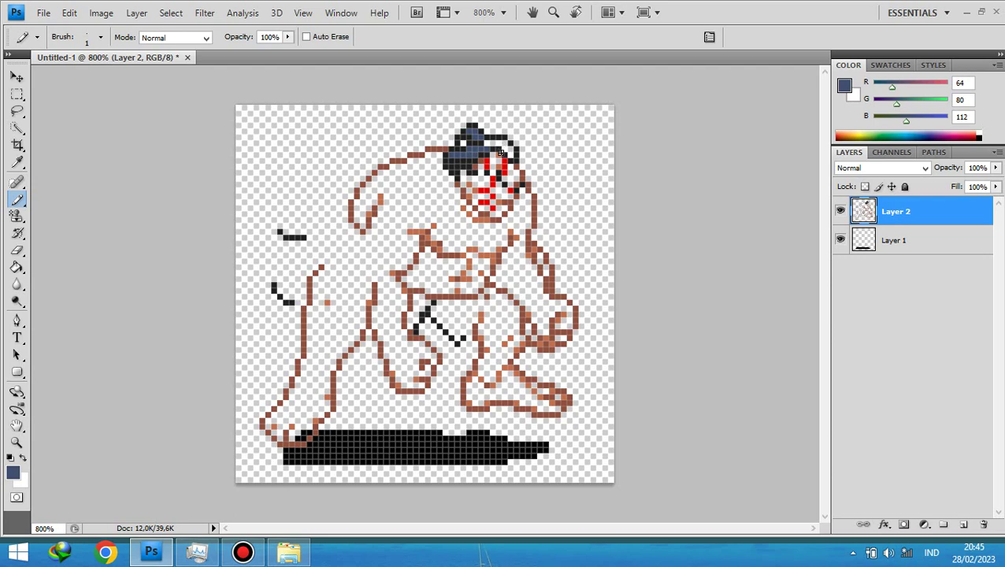
pyautogui.moveTo(487, 142); pyautogui.dragTo(511, 154)
# Set the foreground colour to muted purple hex 605080 (R 96, G 80, B 128).
pyautogui.click(14, 474)
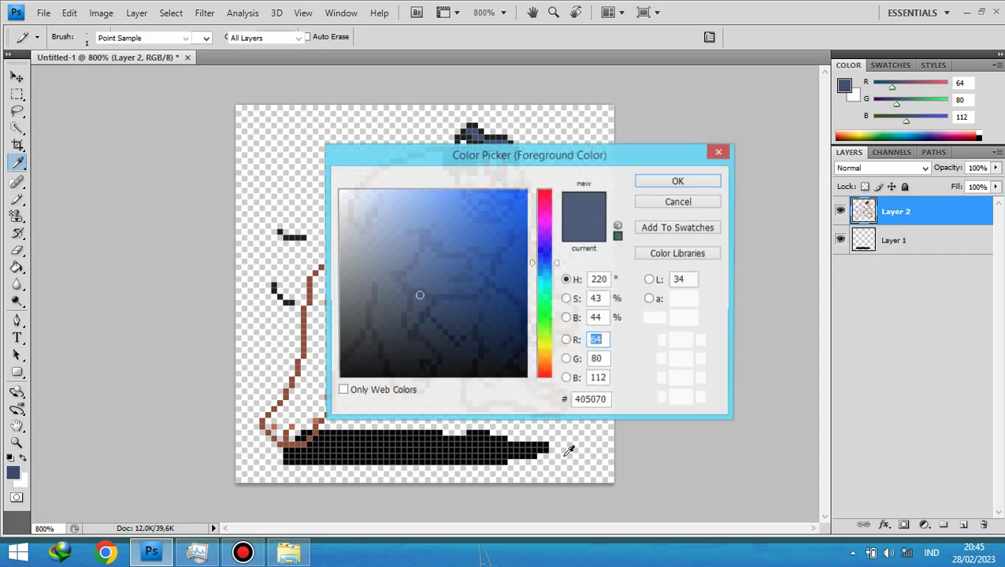
pyautogui.doubleClick(589, 400)
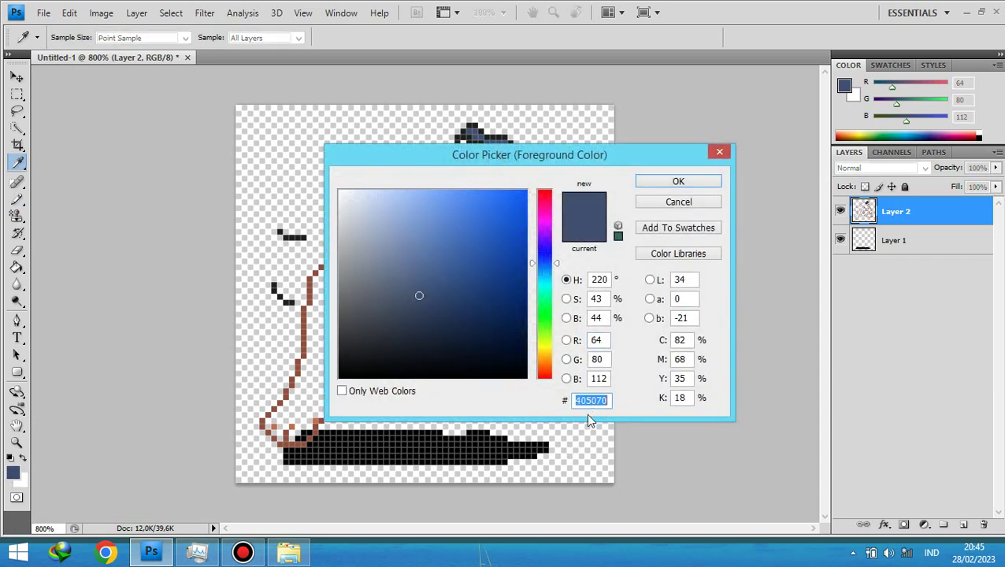
pyautogui.write('6')
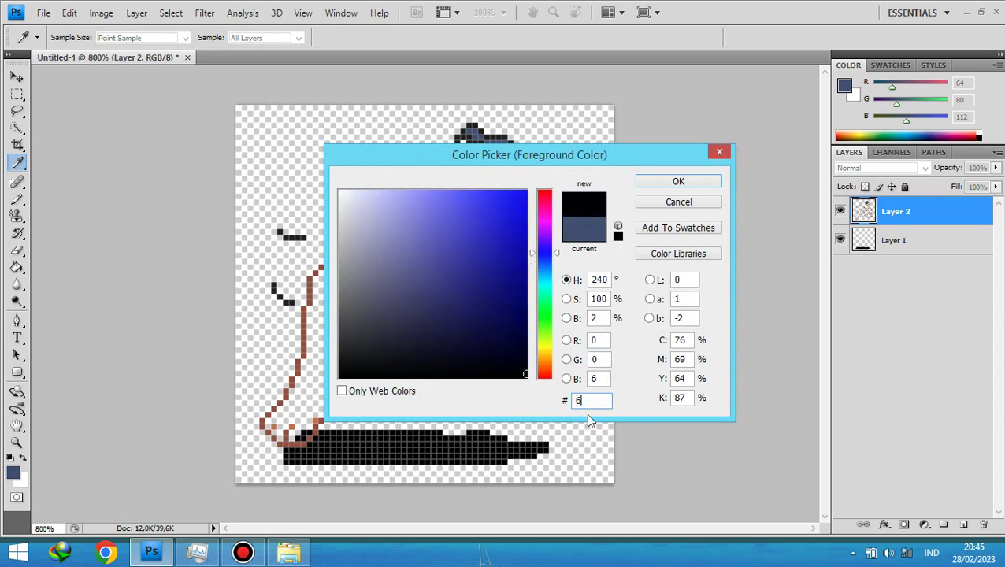
pyautogui.write('0508')
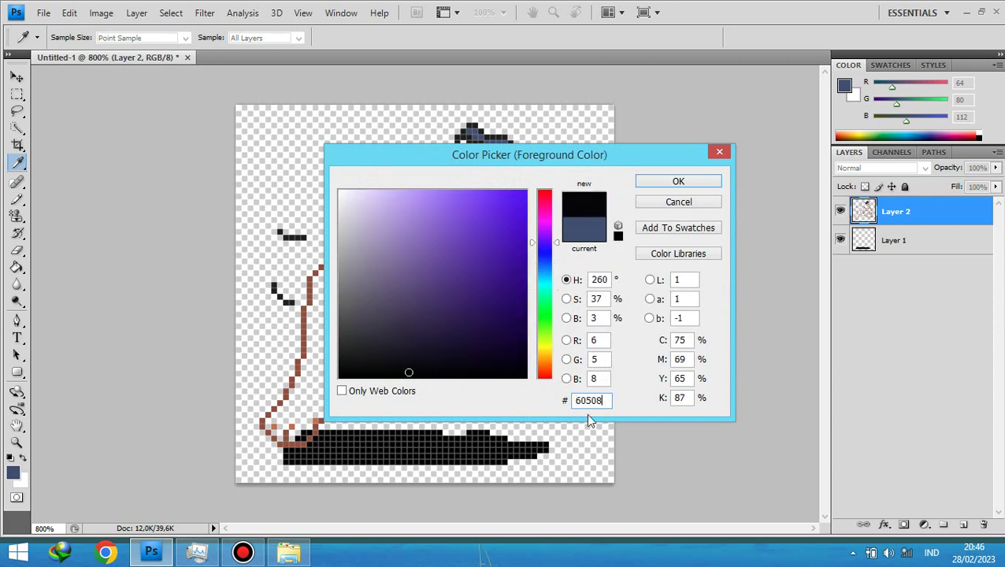
pyautogui.write('0')
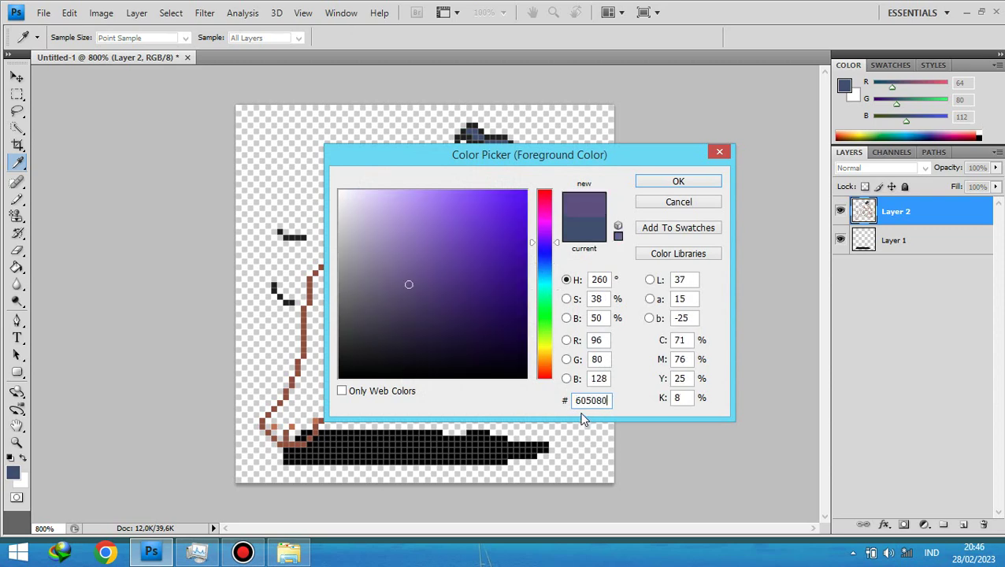
pyautogui.click(685, 182)
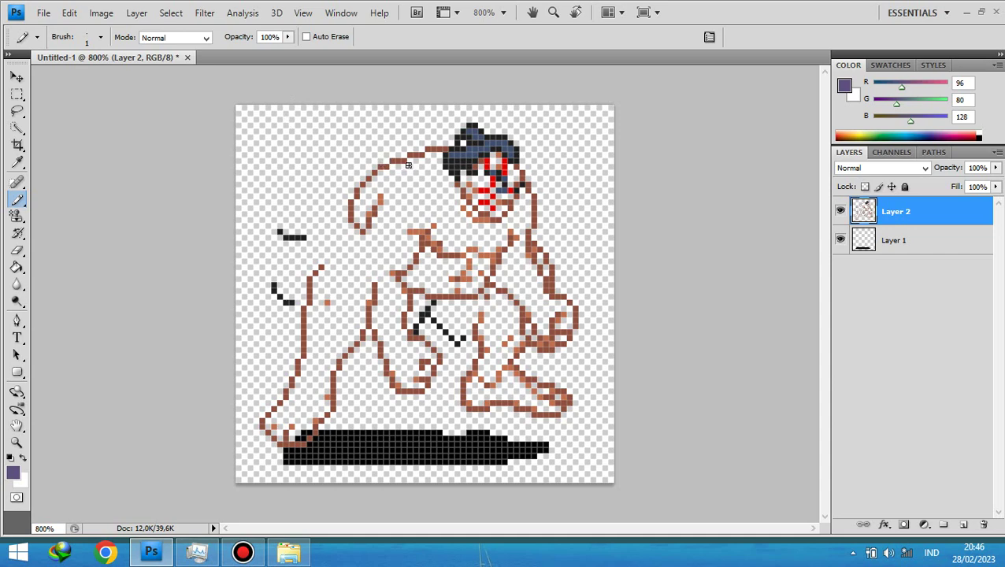
# Trace the purple outline along the wrestler's back and raised left shoulder.
pyautogui.moveTo(382, 163); pyautogui.dragTo(362, 161)
pyautogui.moveTo(351, 167); pyautogui.dragTo(340, 172)
pyautogui.click(334, 175)
pyautogui.moveTo(330, 185); pyautogui.dragTo(322, 189)
pyautogui.click(310, 196)
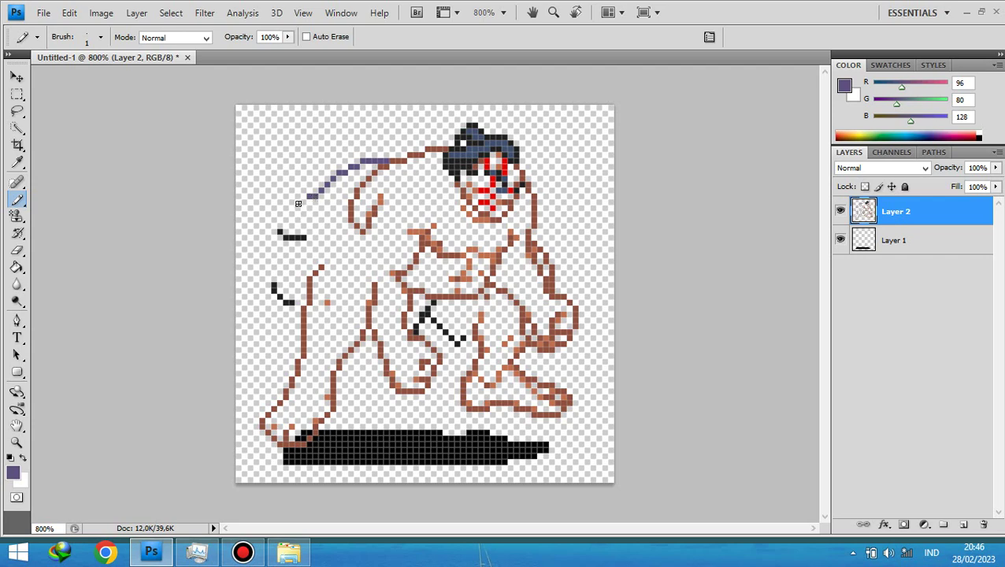
pyautogui.click(301, 201)
pyautogui.click(290, 208)
pyautogui.moveTo(279, 220); pyautogui.dragTo(279, 228)
pyautogui.moveTo(297, 231); pyautogui.dragTo(312, 231)
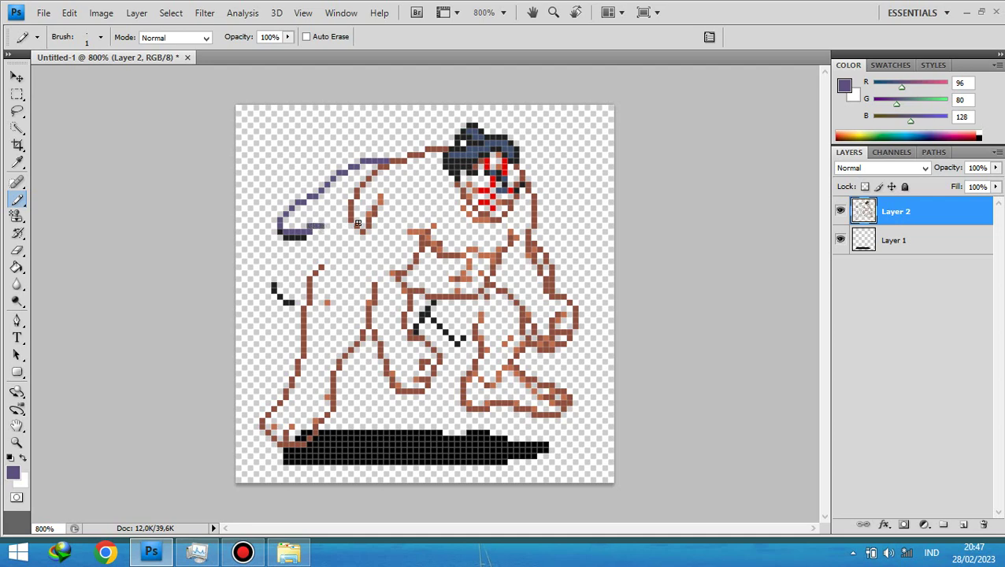
pyautogui.moveTo(323, 222); pyautogui.dragTo(360, 233)
pyautogui.click(342, 221)
# Draw purple outline lines down and across the wrestler's lower left side.
pyautogui.moveTo(278, 249); pyautogui.dragTo(280, 259)
pyautogui.moveTo(274, 263); pyautogui.dragTo(274, 275)
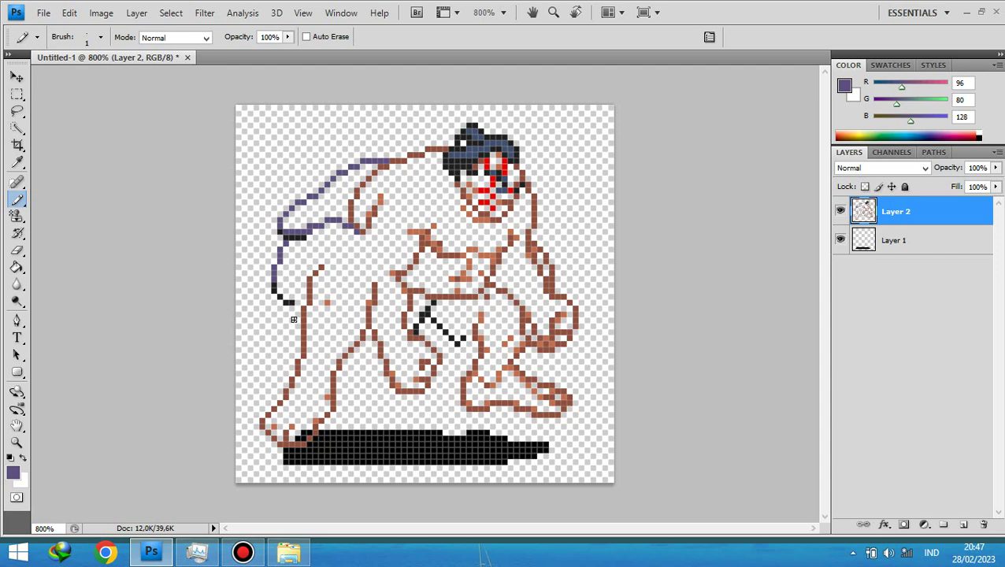
pyautogui.moveTo(277, 287); pyautogui.dragTo(301, 292)
pyautogui.moveTo(285, 297); pyautogui.dragTo(283, 290)
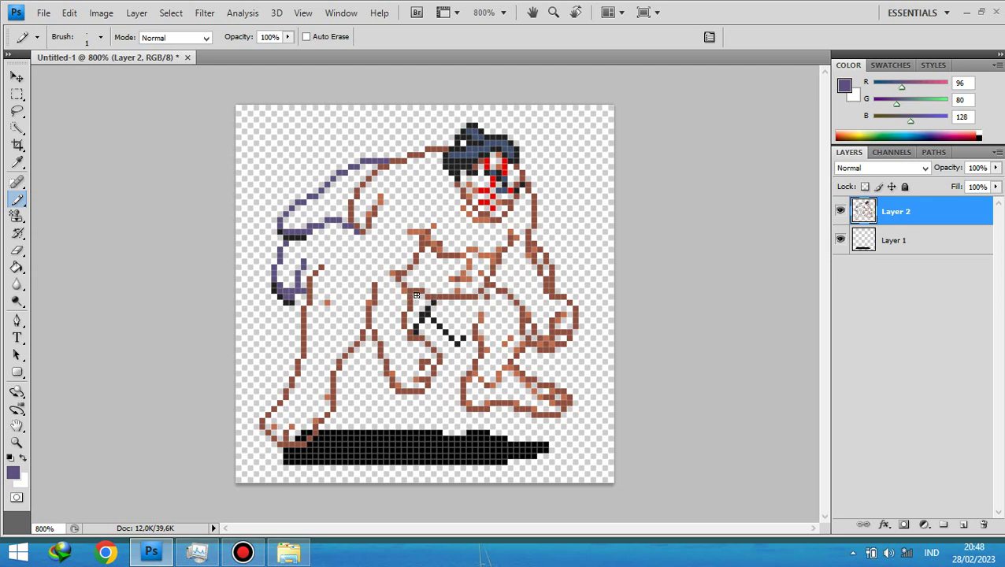
# Paint purple pixels across the belt and loincloth front below the belly.
pyautogui.click(420, 302)
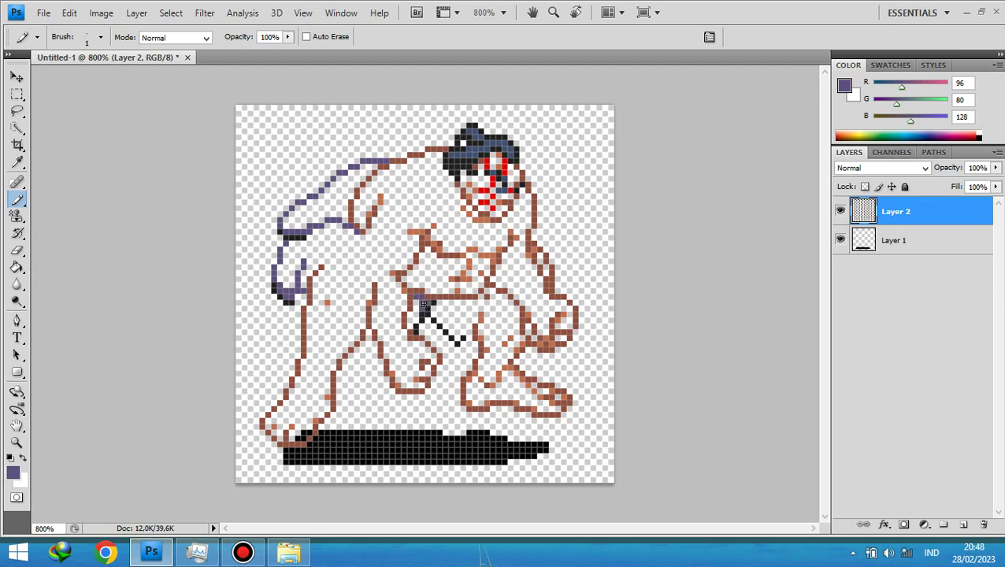
pyautogui.moveTo(422, 304)
pyautogui.mouseDown()
pyautogui.moveTo(415, 299)
pyautogui.moveTo(407, 326)
pyautogui.mouseUp()
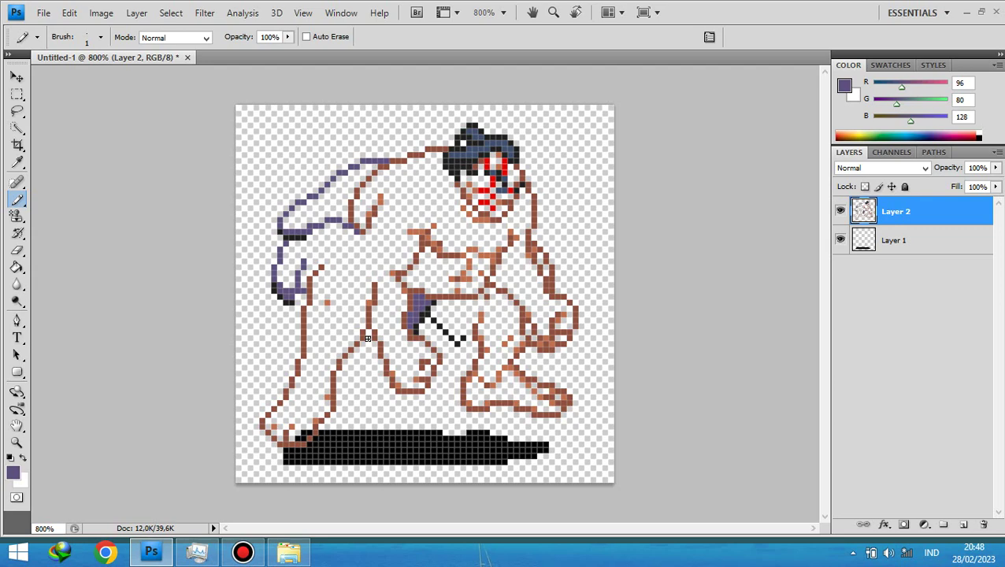
pyautogui.click(436, 312)
pyautogui.click(442, 314)
pyautogui.click(446, 324)
pyautogui.click(455, 329)
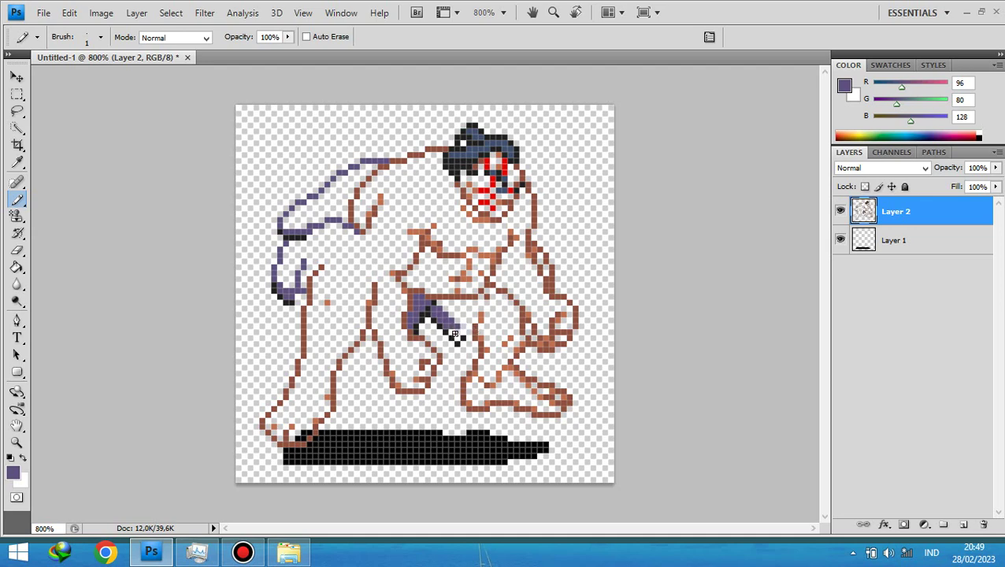
pyautogui.click(459, 334)
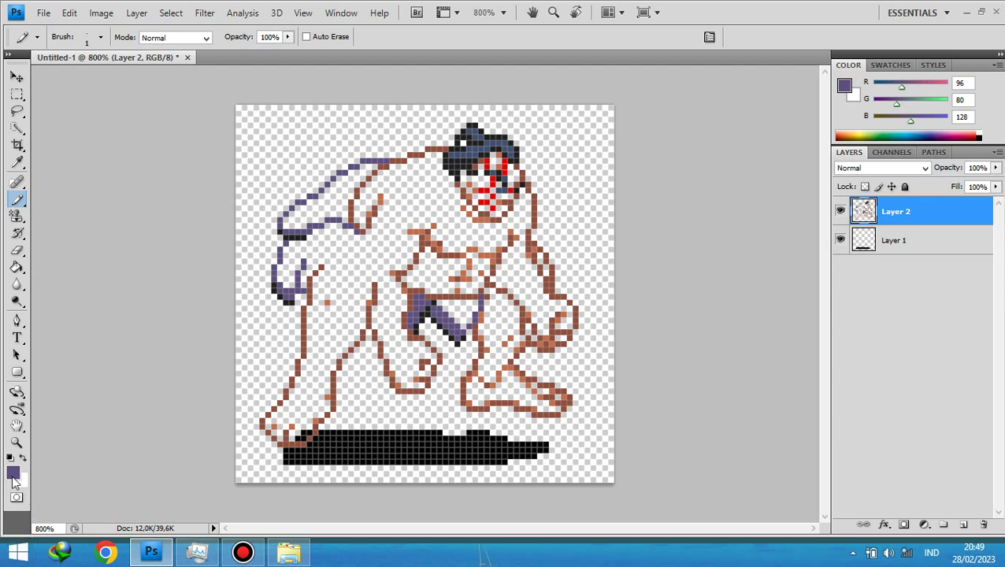
pyautogui.click(12, 473)
# Set the foreground colour to blue-violet hex 6060c0 (R 96, G 96, B 192).
pyautogui.doubleClick(596, 400)
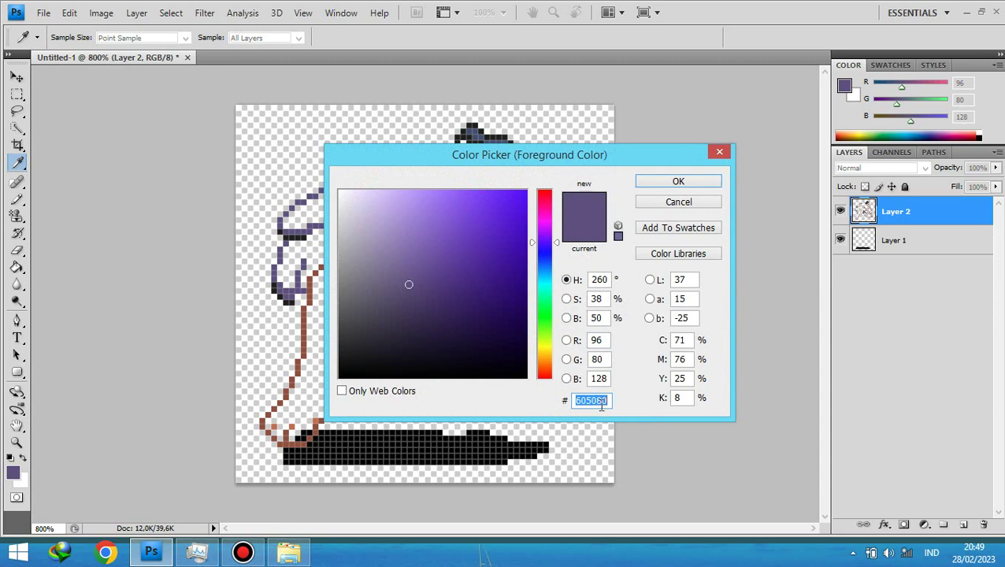
pyautogui.write('606')
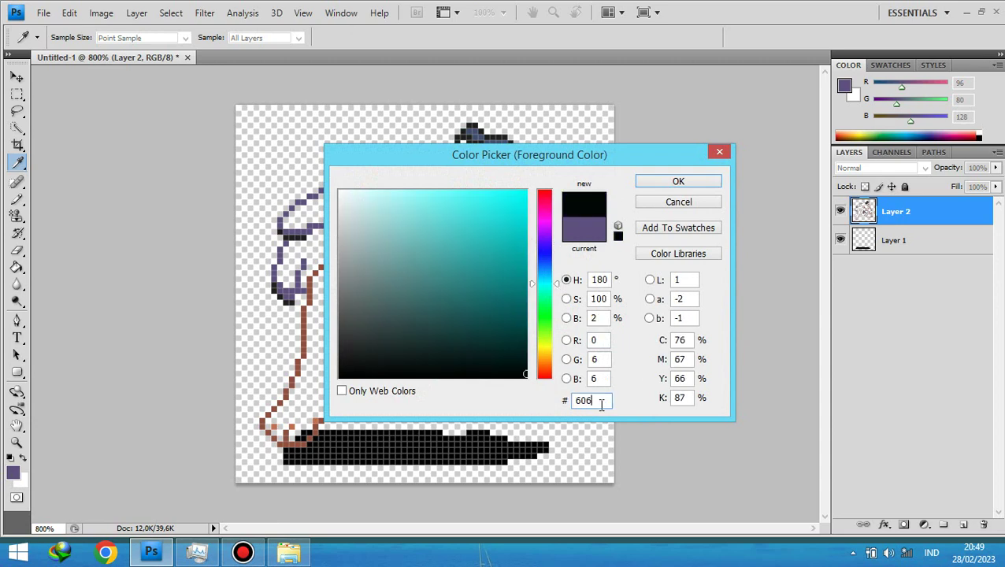
pyautogui.write('0')
pyautogui.write('c')
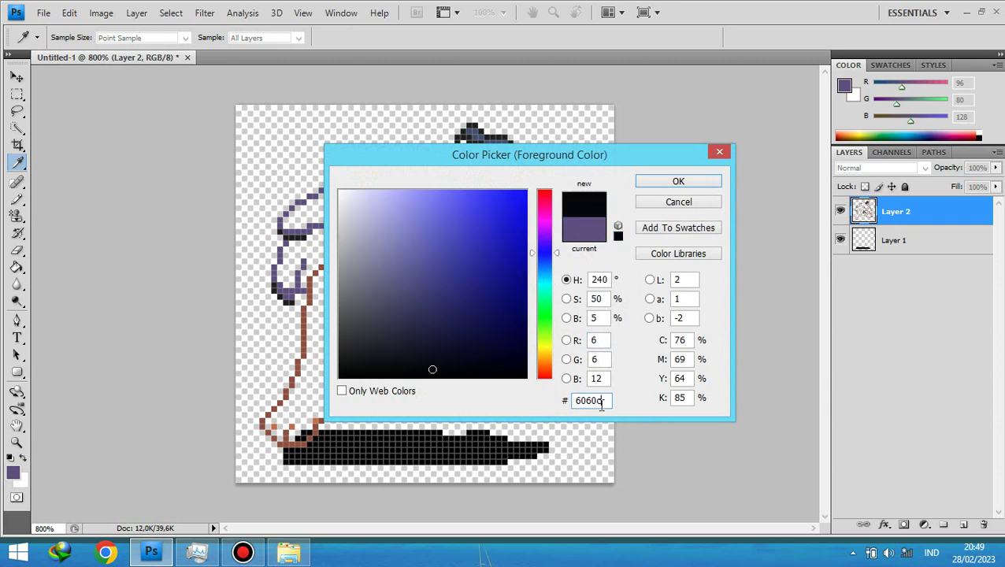
pyautogui.write('0')
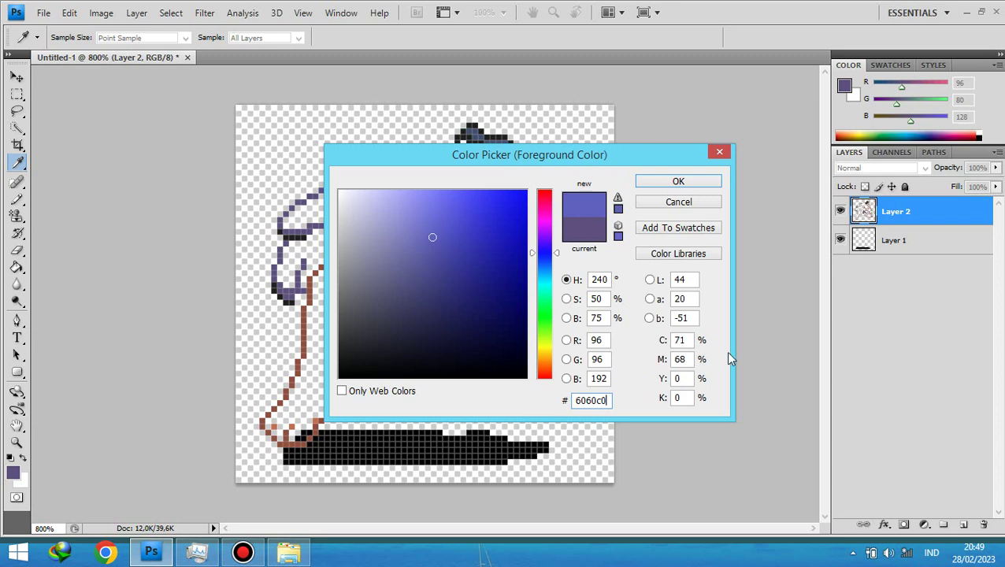
pyautogui.click(692, 186)
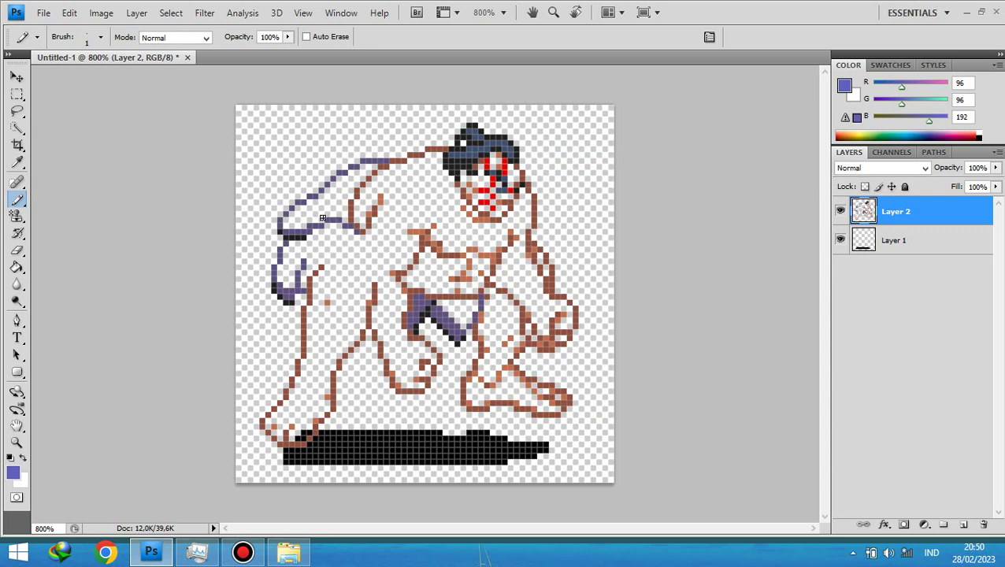
# Draw a blue-violet band across the left arm area and recolour two belt pixels.
pyautogui.moveTo(325, 224); pyautogui.dragTo(339, 226)
pyautogui.click(304, 255)
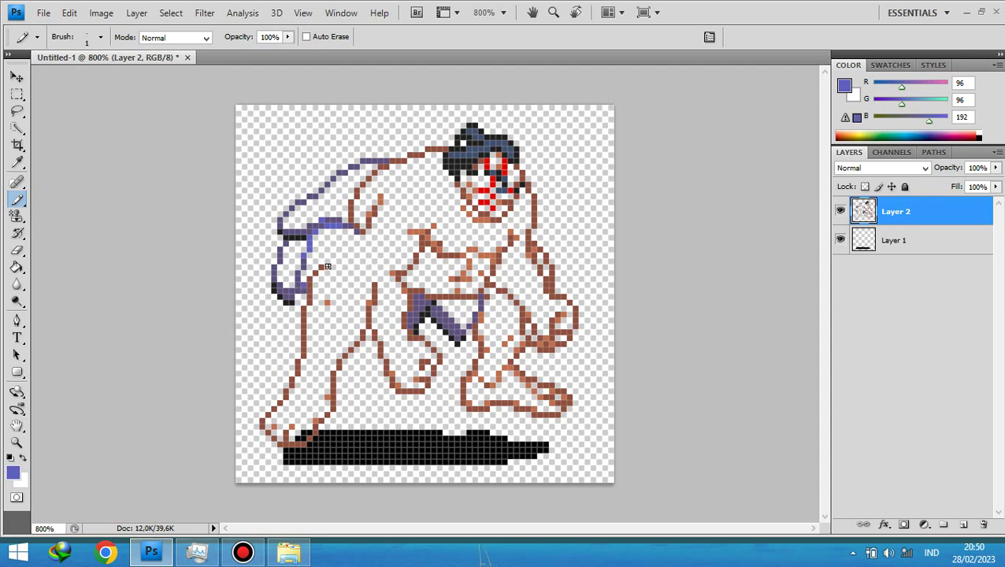
pyautogui.moveTo(326, 262); pyautogui.dragTo(346, 262)
pyautogui.moveTo(350, 266); pyautogui.dragTo(370, 279)
pyautogui.click(375, 274)
pyautogui.click(369, 255)
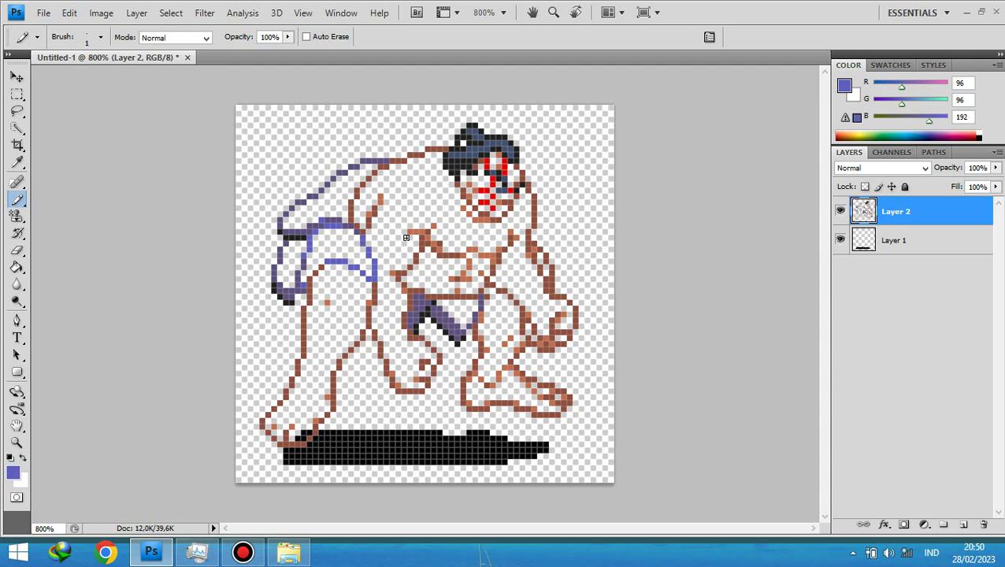
pyautogui.click(349, 235)
pyautogui.click(469, 304)
pyautogui.click(466, 317)
# Set the foreground colour to light sky blue hex 70a0e0 (R 112, G 160, B 224).
pyautogui.click(13, 472)
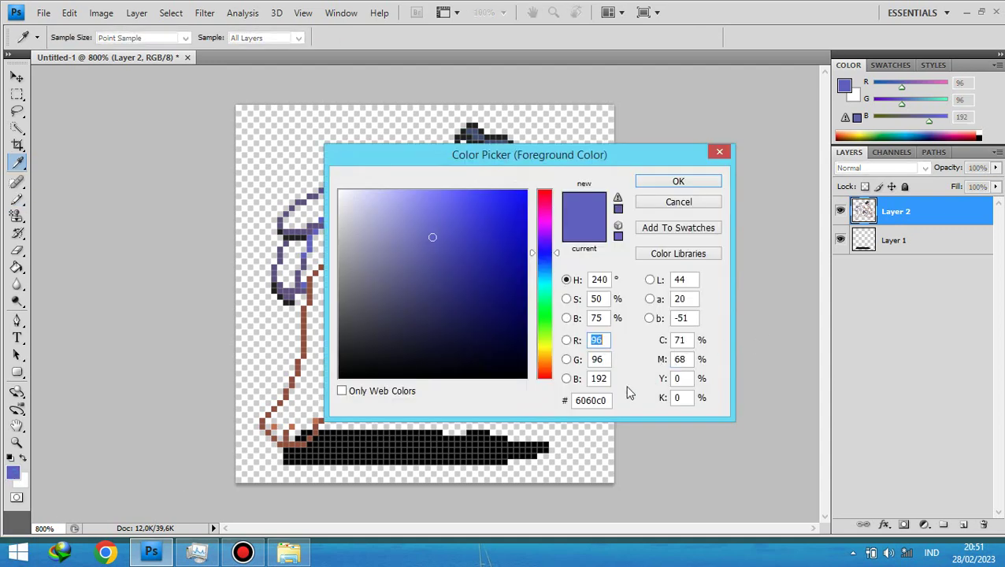
pyautogui.click(603, 400)
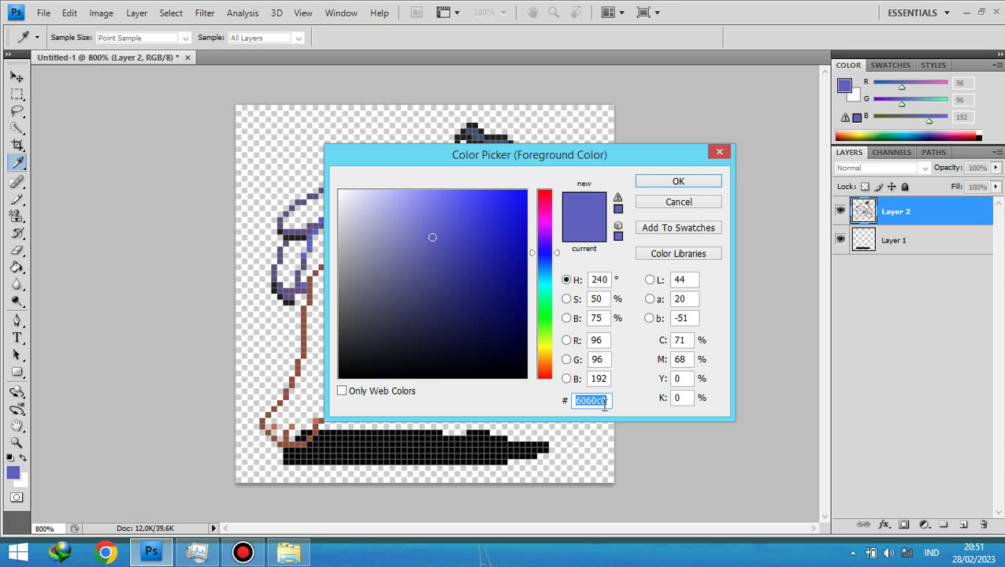
pyautogui.write('70')
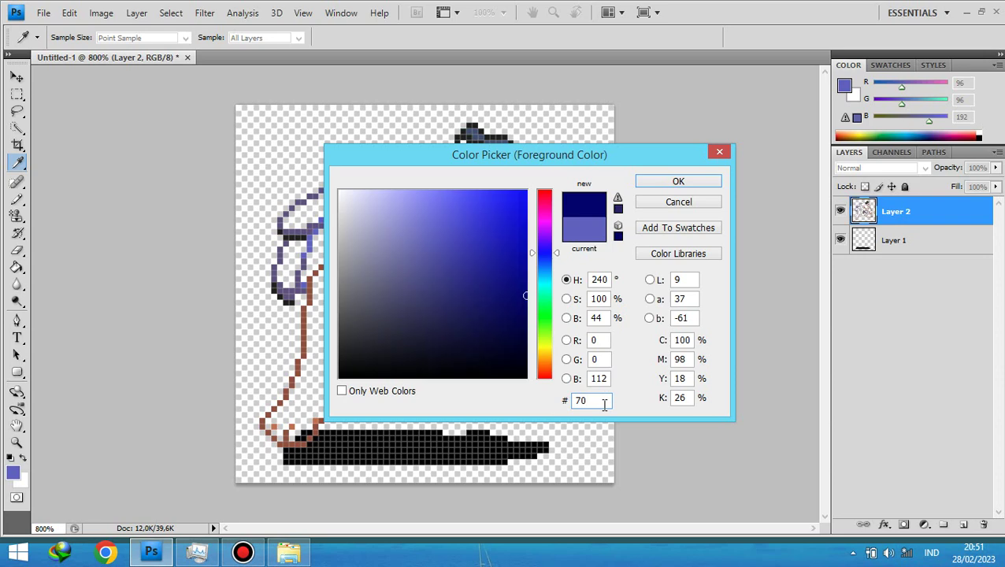
pyautogui.write('a')
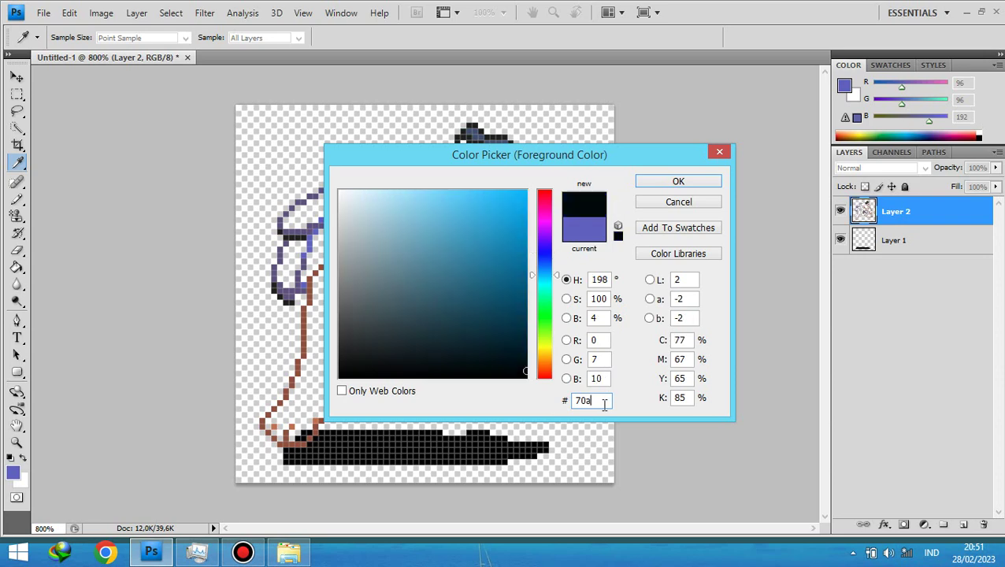
pyautogui.write('0')
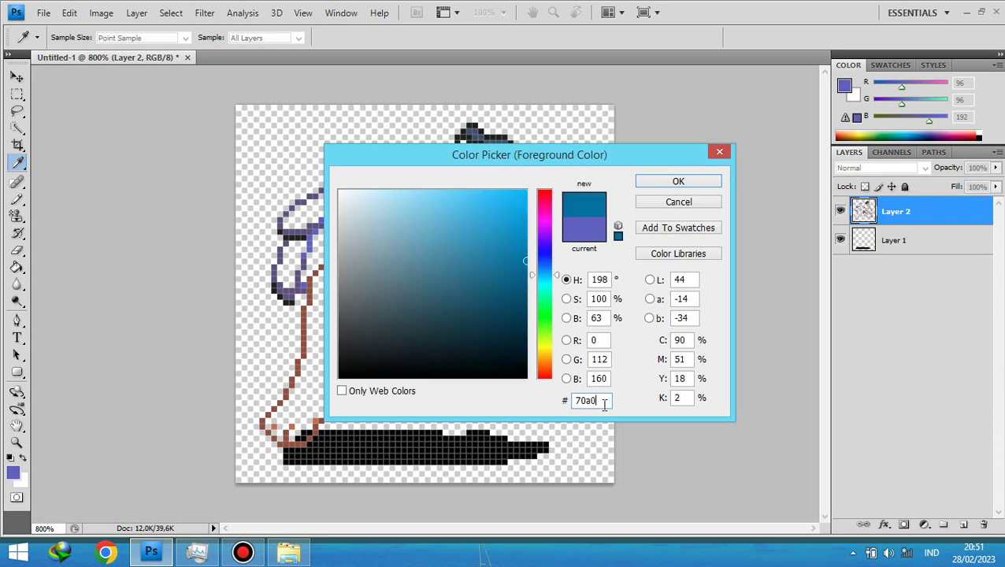
pyautogui.write('e')
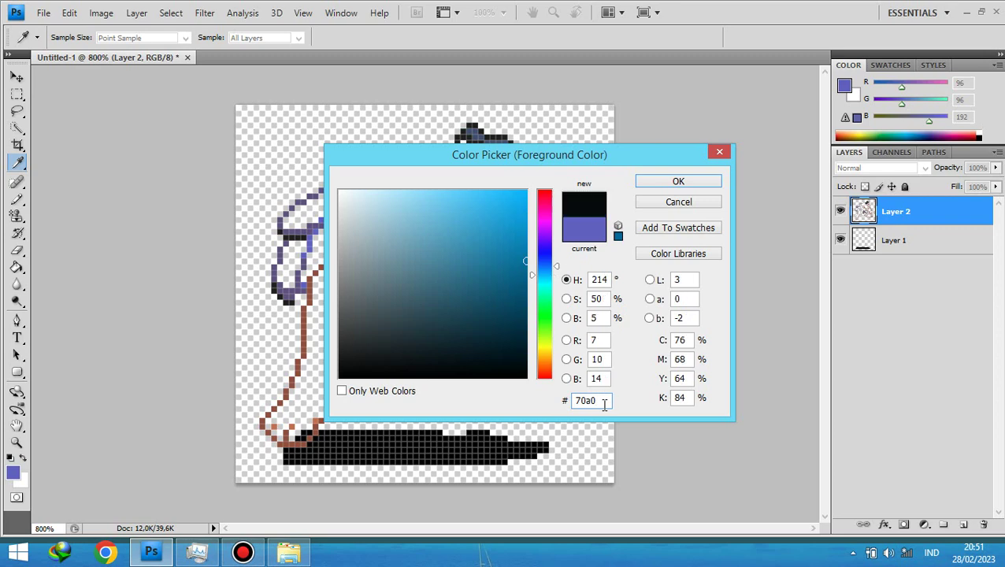
pyautogui.write('0')
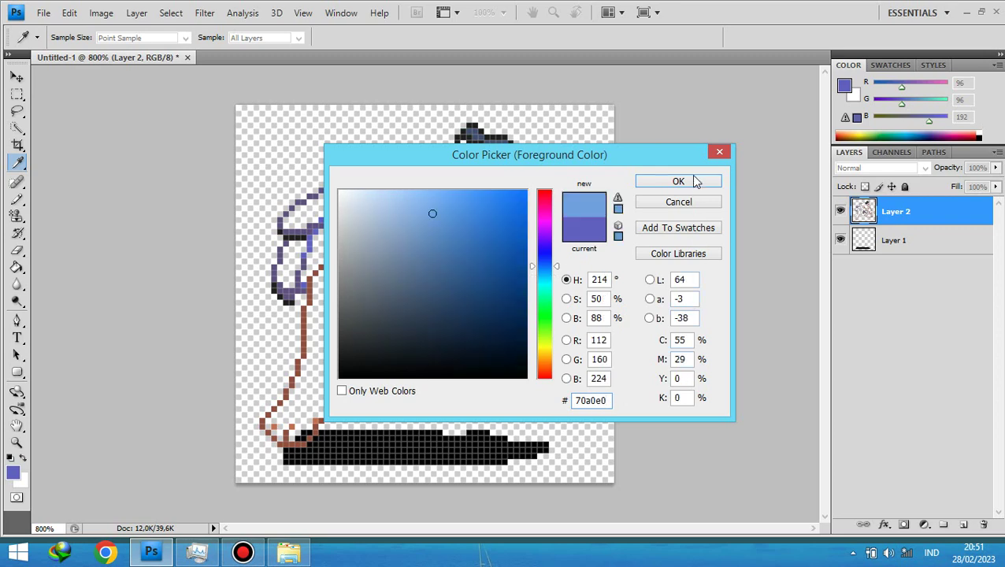
pyautogui.click(691, 179)
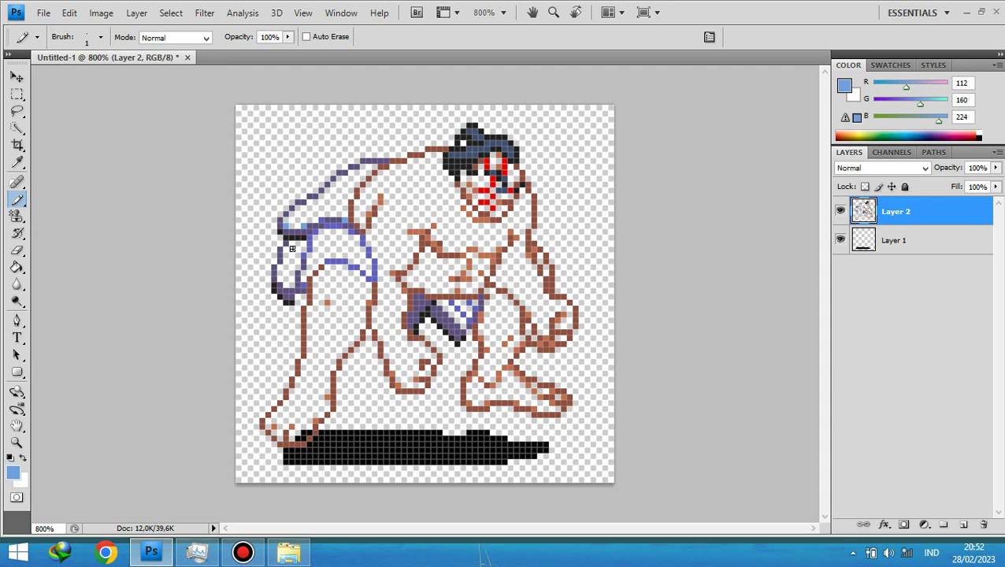
# Add light-blue highlights down the left loincloth back and across the front loincloth.
pyautogui.moveTo(291, 243); pyautogui.dragTo(291, 257)
pyautogui.moveTo(285, 264); pyautogui.dragTo(286, 284)
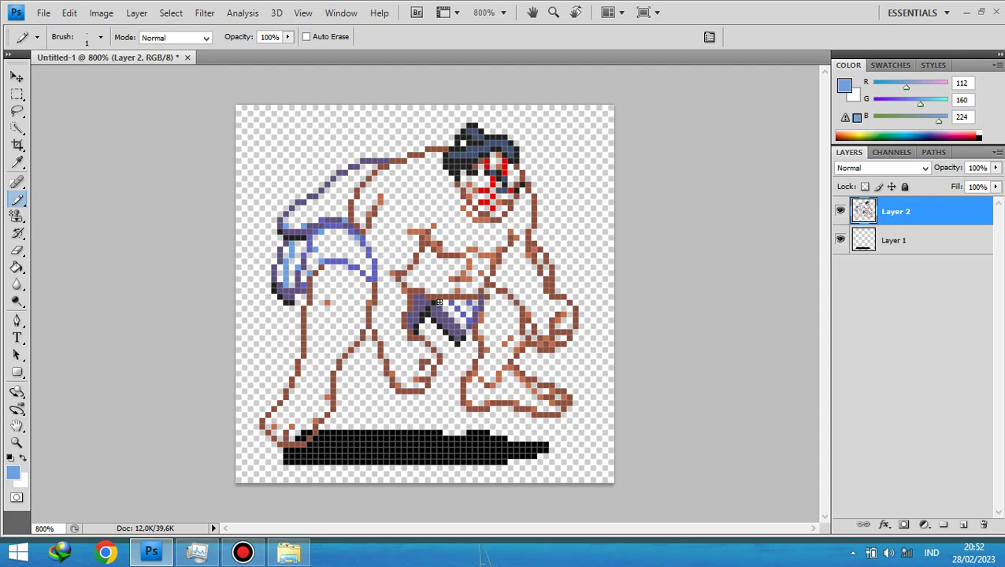
pyautogui.moveTo(446, 308)
pyautogui.mouseDown()
pyautogui.moveTo(461, 320)
pyautogui.moveTo(473, 312)
pyautogui.mouseUp()
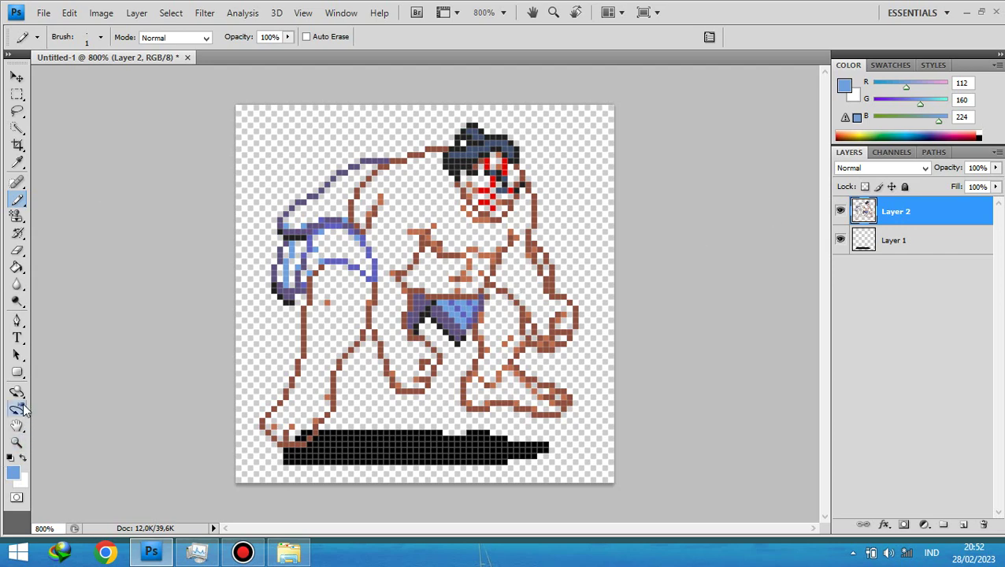
# Set the foreground colour to pale sky blue hex 80d0f0 (R 128, G 208, B 240).
pyautogui.click(12, 475)
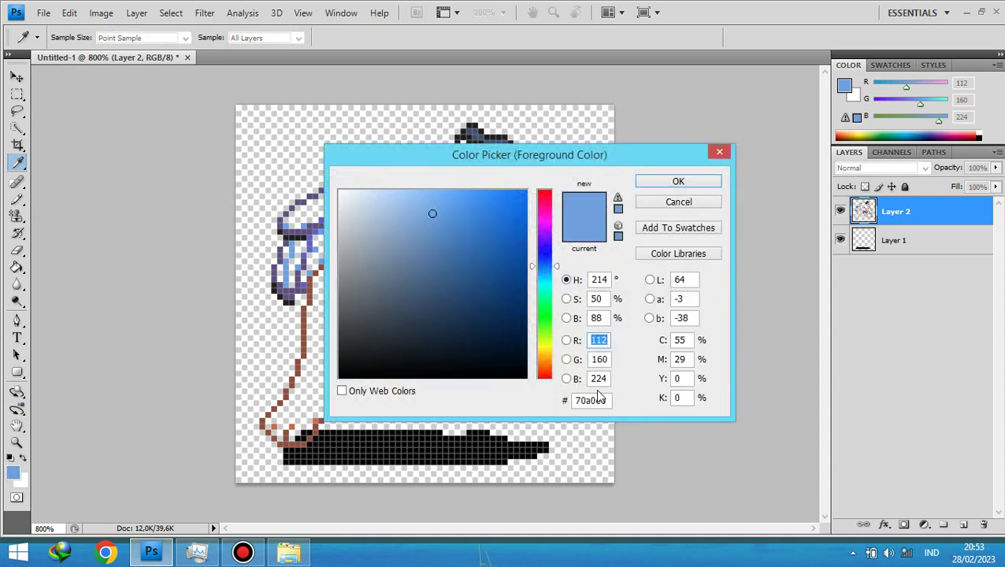
pyautogui.click(597, 400)
pyautogui.write('80')
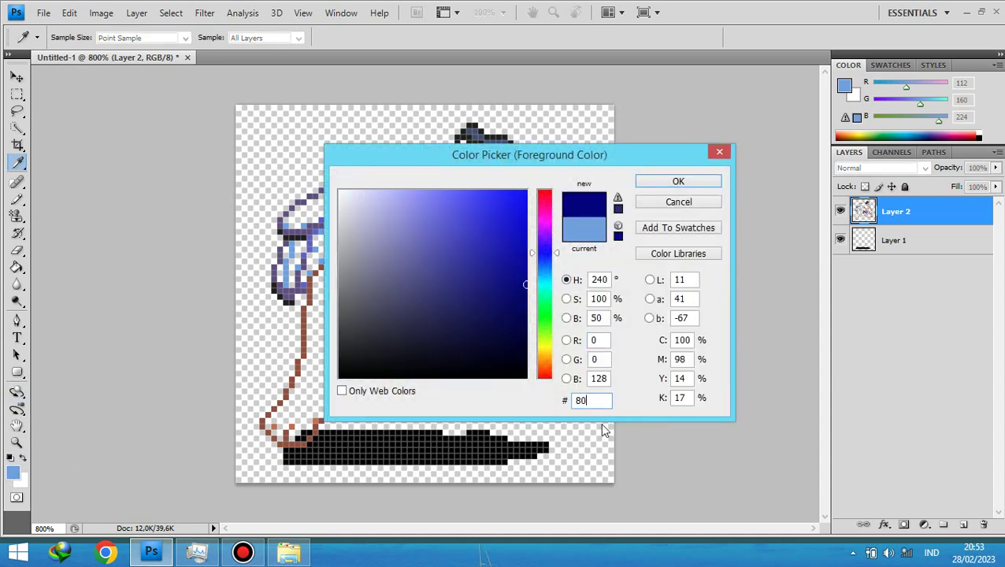
pyautogui.write('d0')
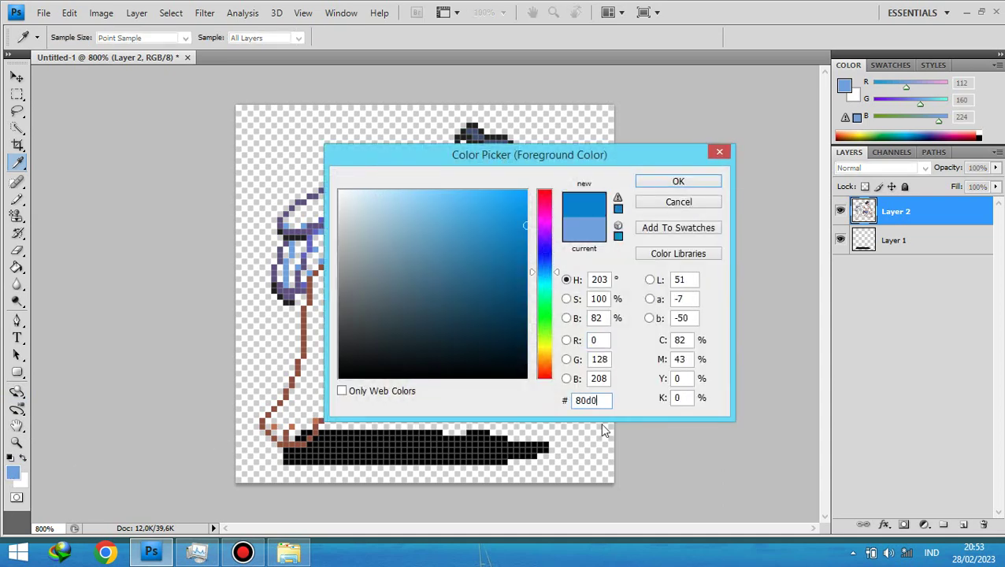
pyautogui.write('f0')
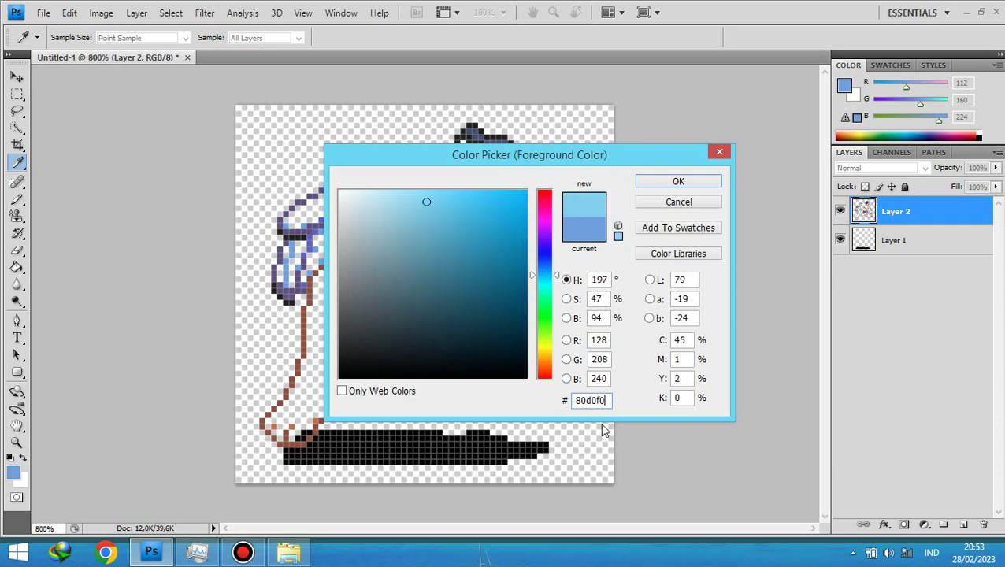
pyautogui.click(693, 183)
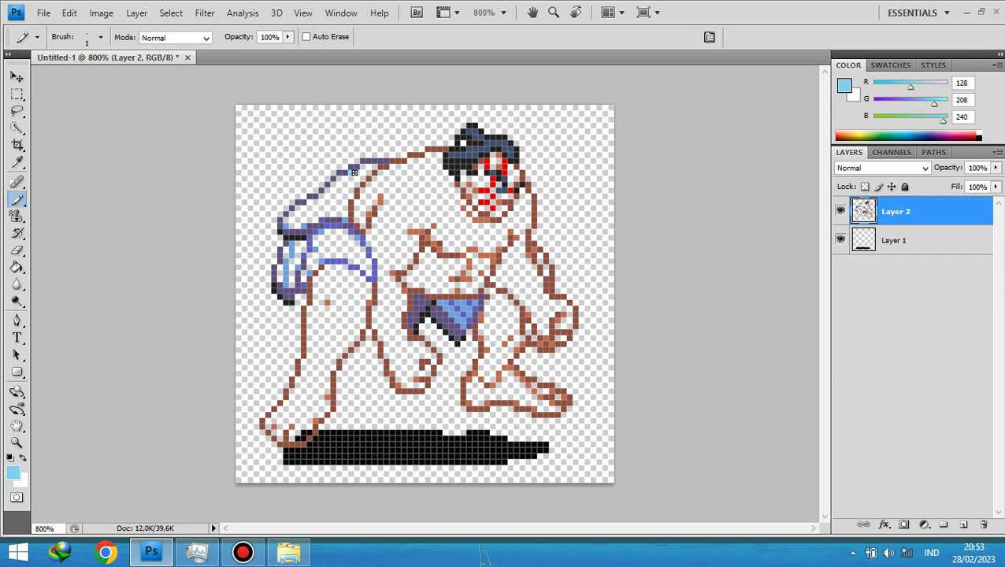
# Shade the upper and lower loincloth back with pale sky-blue pixels.
pyautogui.moveTo(352, 172); pyautogui.dragTo(363, 172)
pyautogui.moveTo(326, 191); pyautogui.dragTo(348, 190)
pyautogui.click(287, 222)
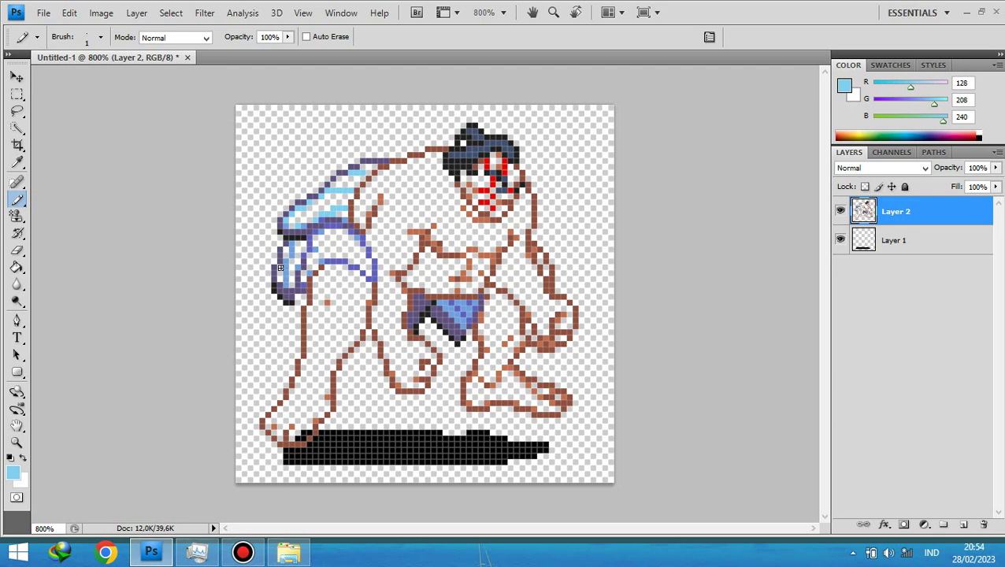
pyautogui.moveTo(279, 266)
pyautogui.mouseDown()
pyautogui.moveTo(279, 278)
pyautogui.moveTo(293, 282)
pyautogui.mouseUp()
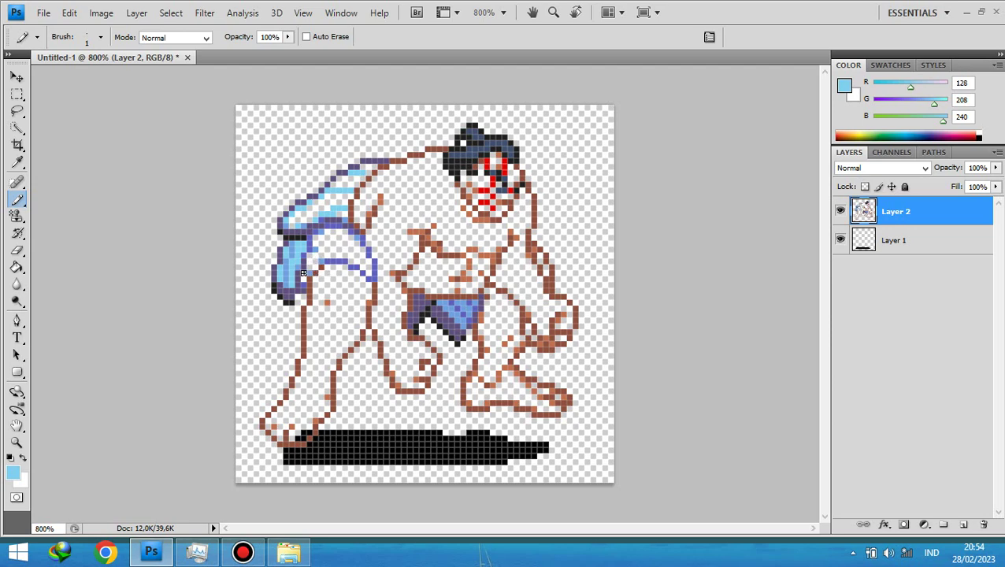
# Add pale sky-blue pixels across the cloth beside the left-side band.
pyautogui.click(301, 277)
pyautogui.click(311, 266)
pyautogui.moveTo(314, 236); pyautogui.dragTo(348, 234)
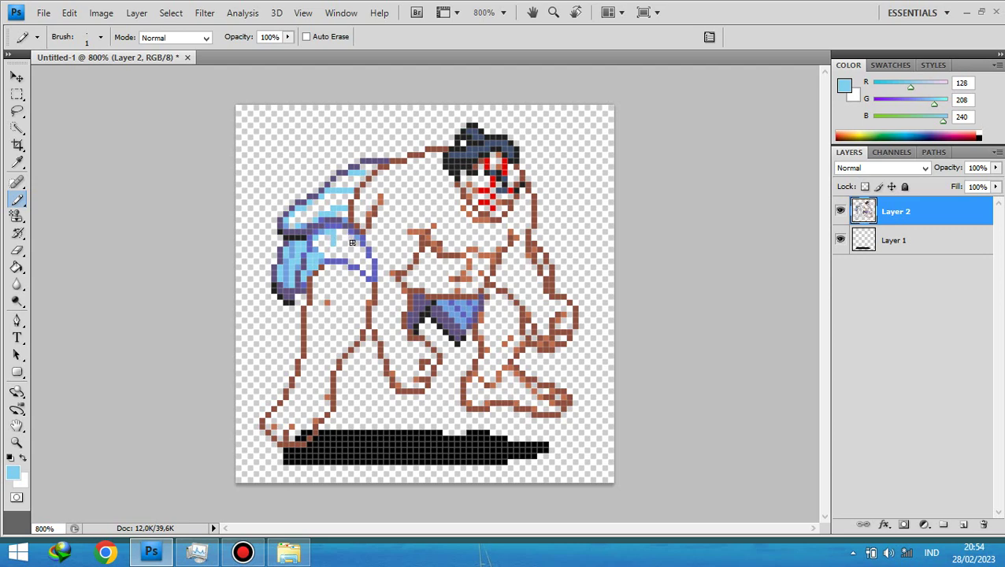
pyautogui.click(358, 239)
pyautogui.click(352, 254)
pyautogui.click(367, 260)
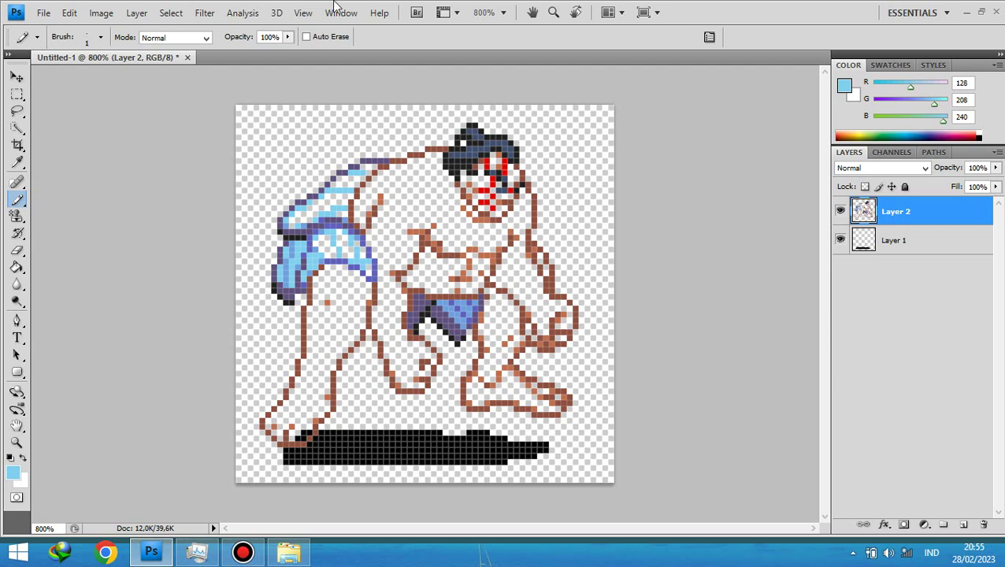
pyautogui.click(15, 472)
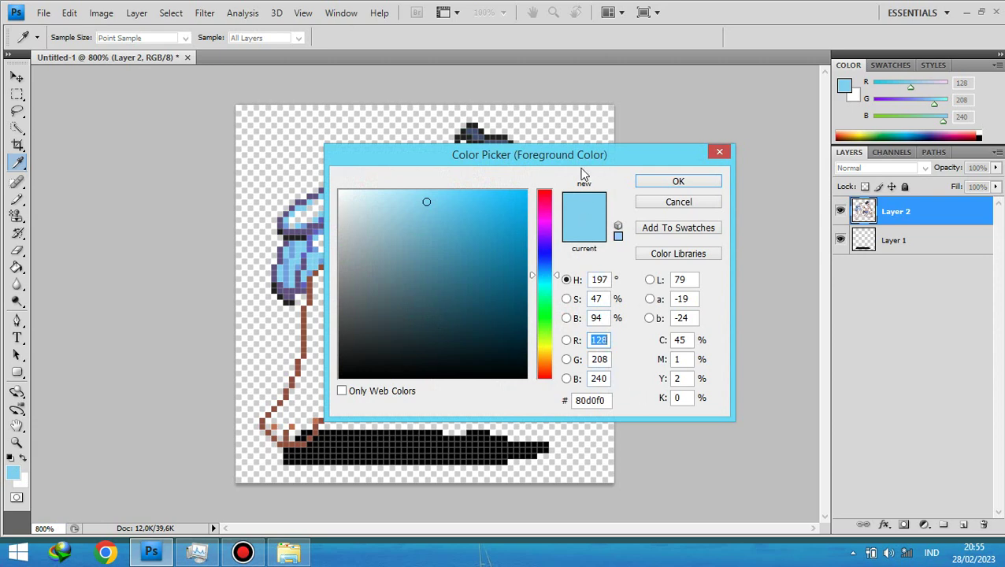
# Move the Color Picker aside and set the foreground colour to pale cyan hex c0f0f0.
pyautogui.moveTo(573, 155); pyautogui.dragTo(733, 197)
pyautogui.doubleClick(749, 443)
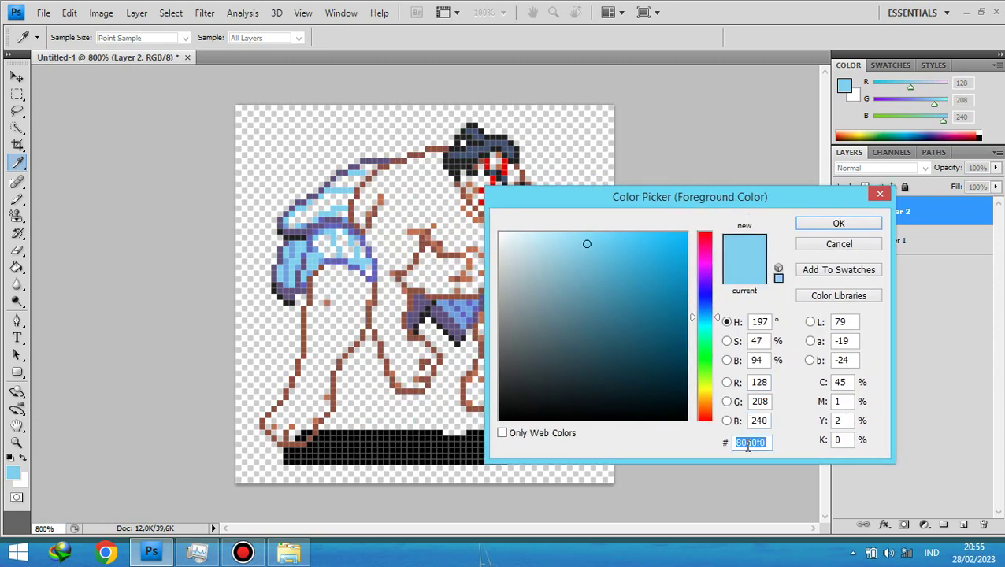
pyautogui.write('d')
pyautogui.press('BackSpace')
pyautogui.write('c0f0')
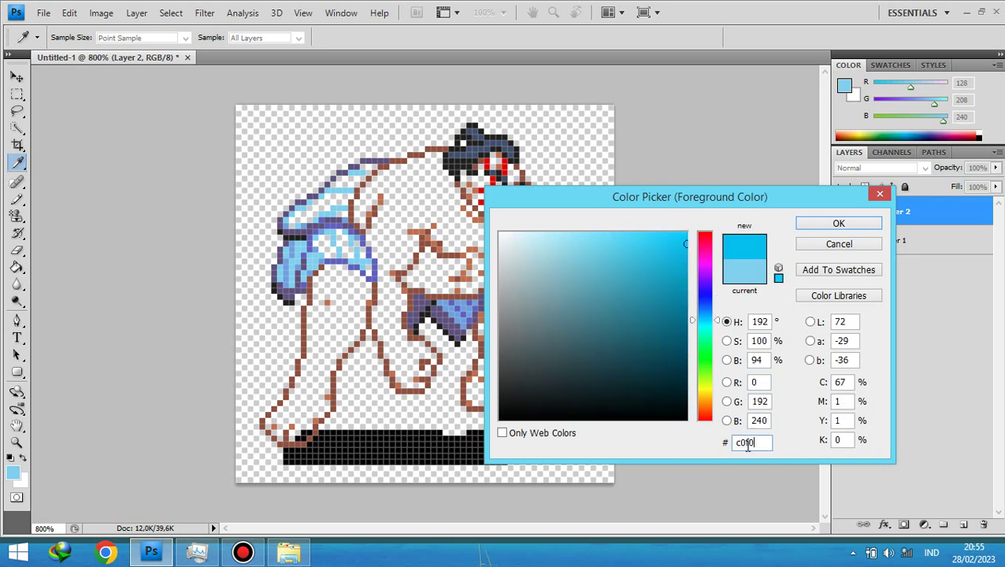
pyautogui.write('f0')
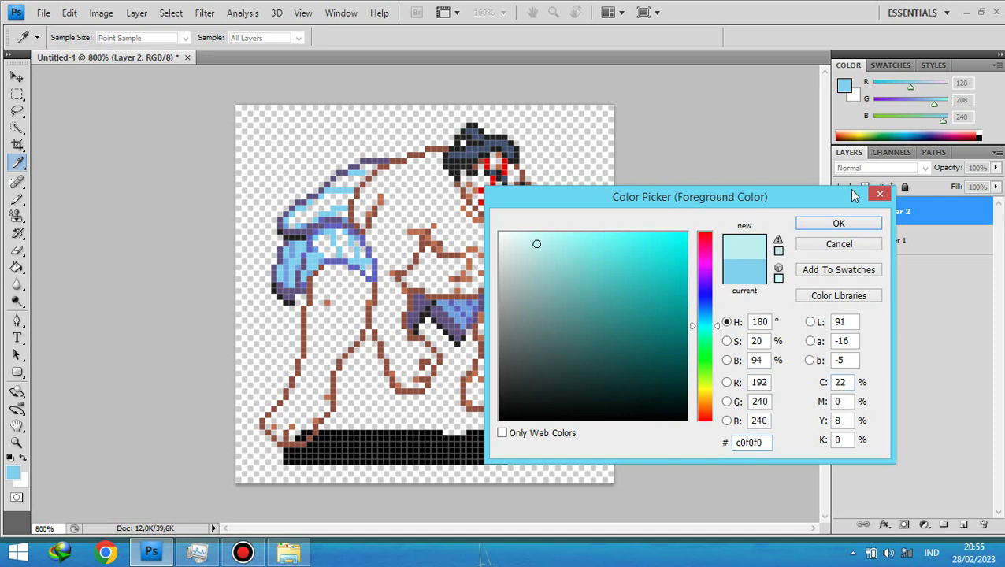
pyautogui.click(836, 226)
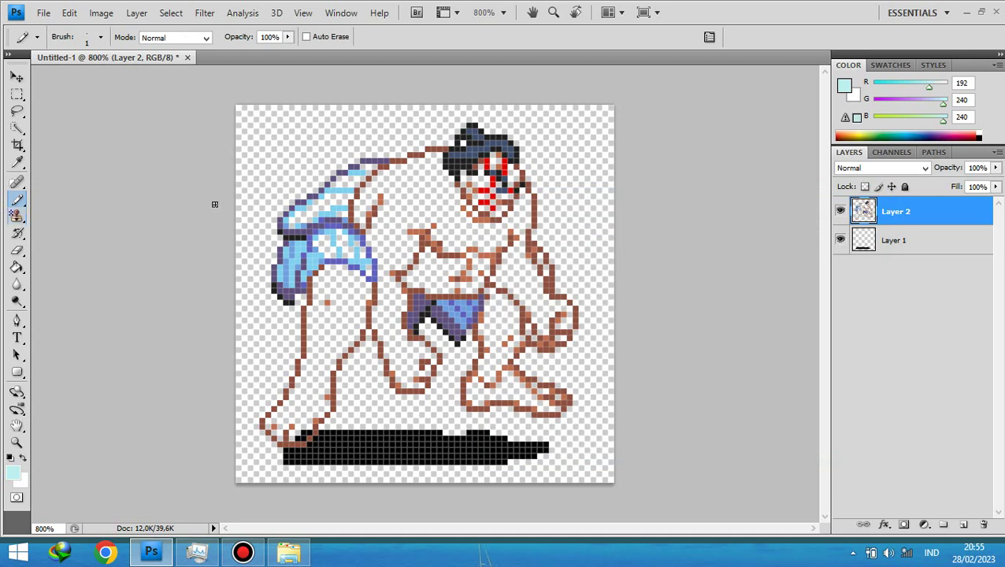
# Pencil pale cyan highlight pixels across the loincloth back's upper edge and behind the shoulder.
pyautogui.click(369, 172)
pyautogui.click(344, 183)
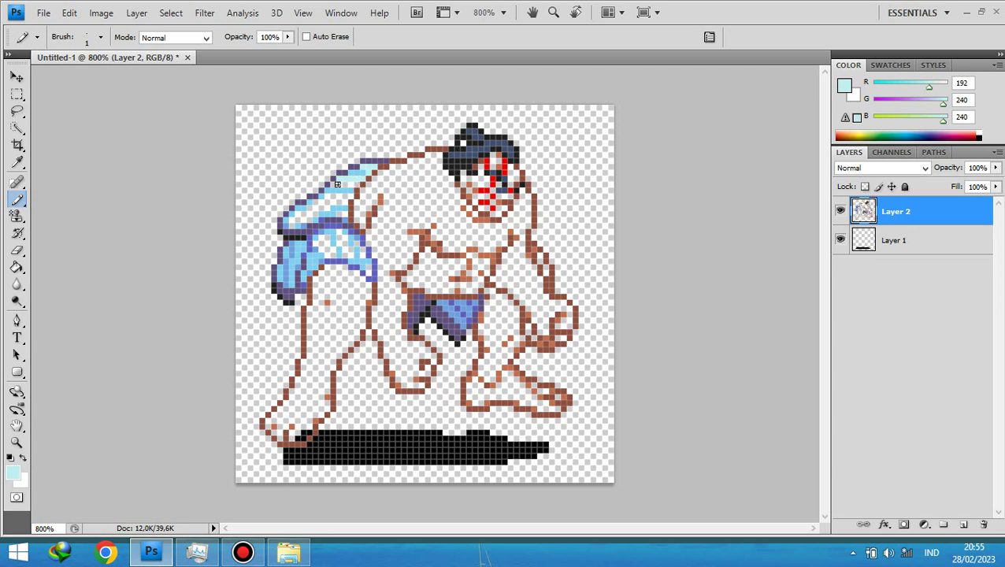
pyautogui.click(350, 186)
pyautogui.click(350, 196)
pyautogui.click(302, 215)
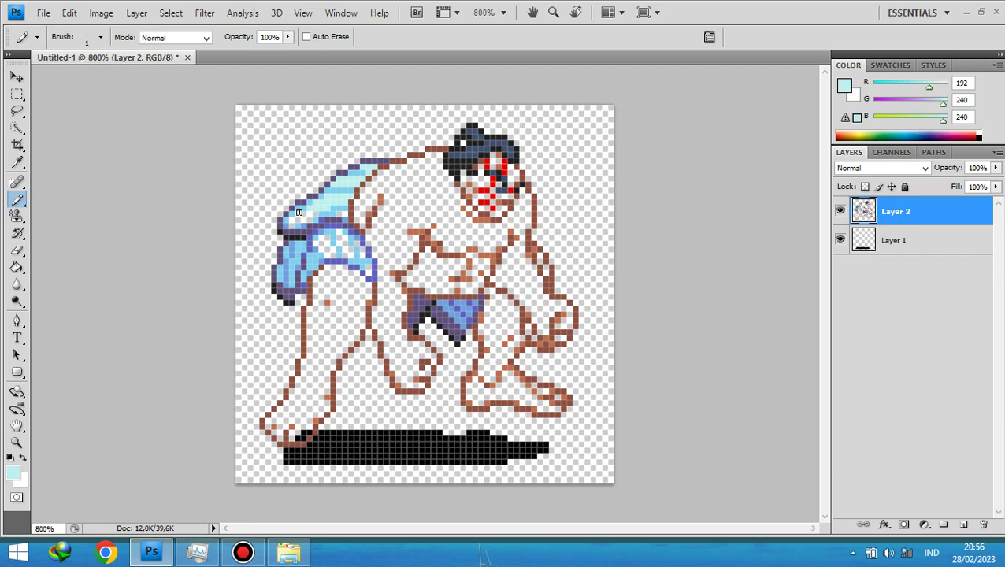
pyautogui.click(309, 213)
pyautogui.click(314, 214)
pyautogui.click(326, 242)
pyautogui.click(338, 241)
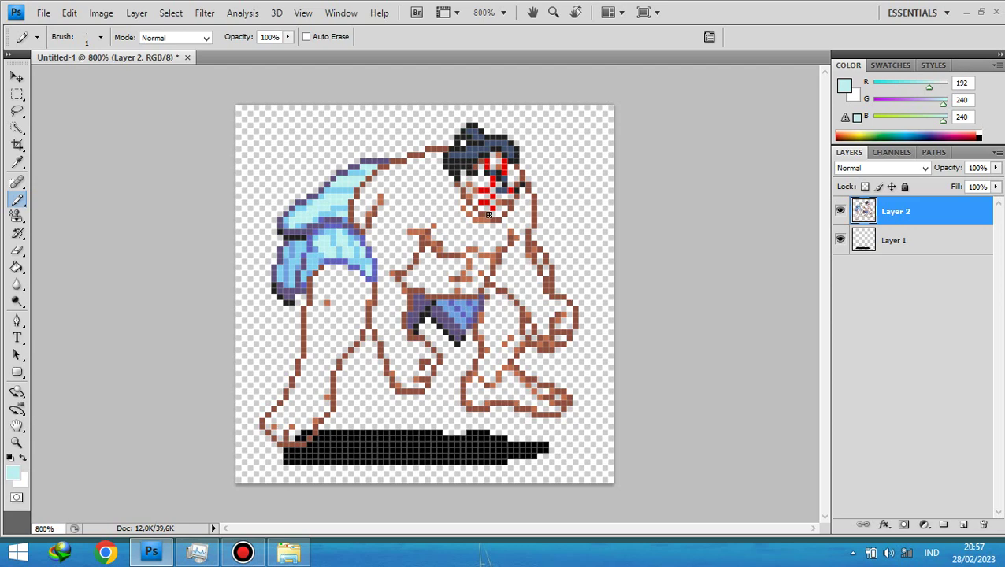
# Set the foreground colour to tan skin tone hex e09060 (R 224, G 144, B 96).
pyautogui.click(12, 473)
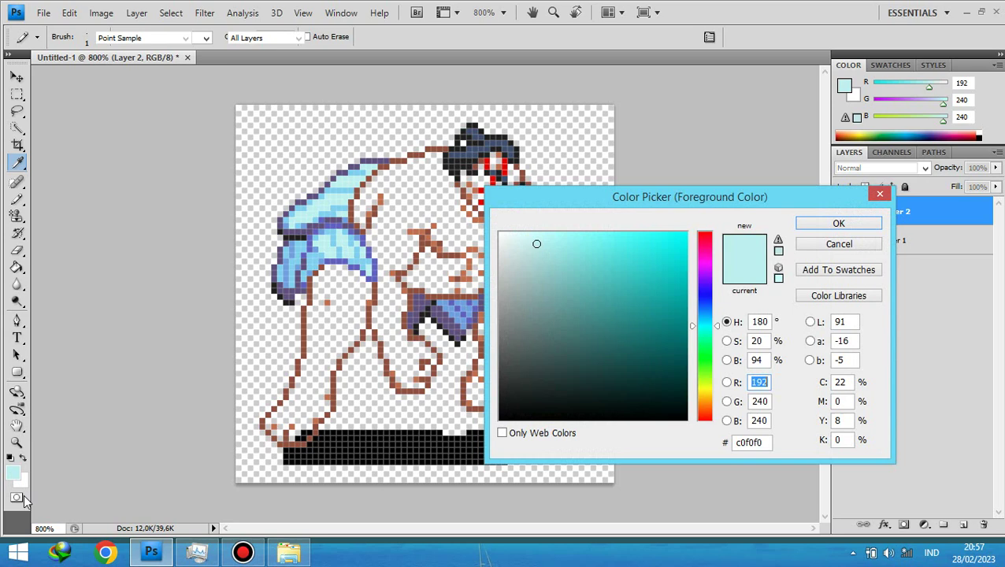
pyautogui.doubleClick(756, 443)
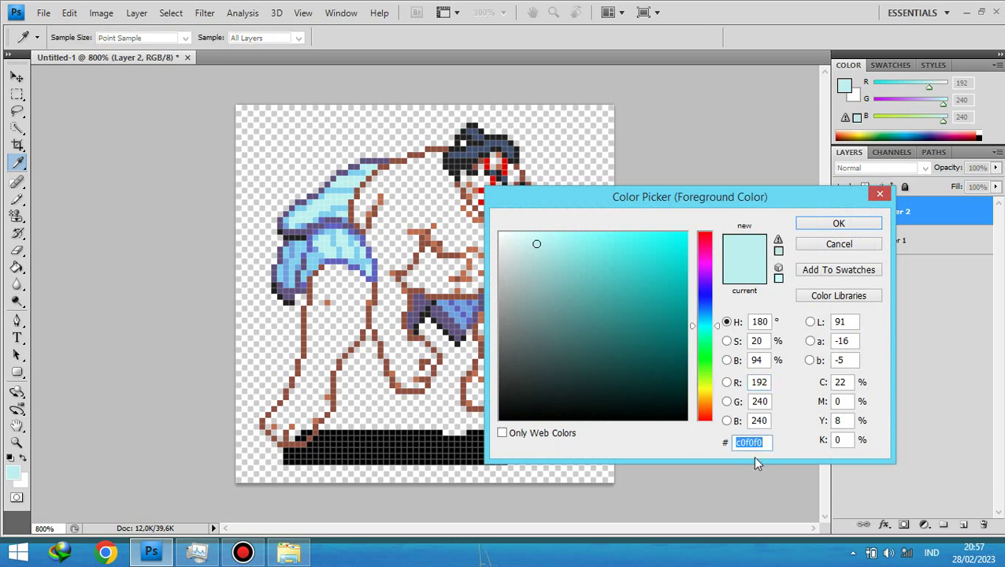
pyautogui.write('e0')
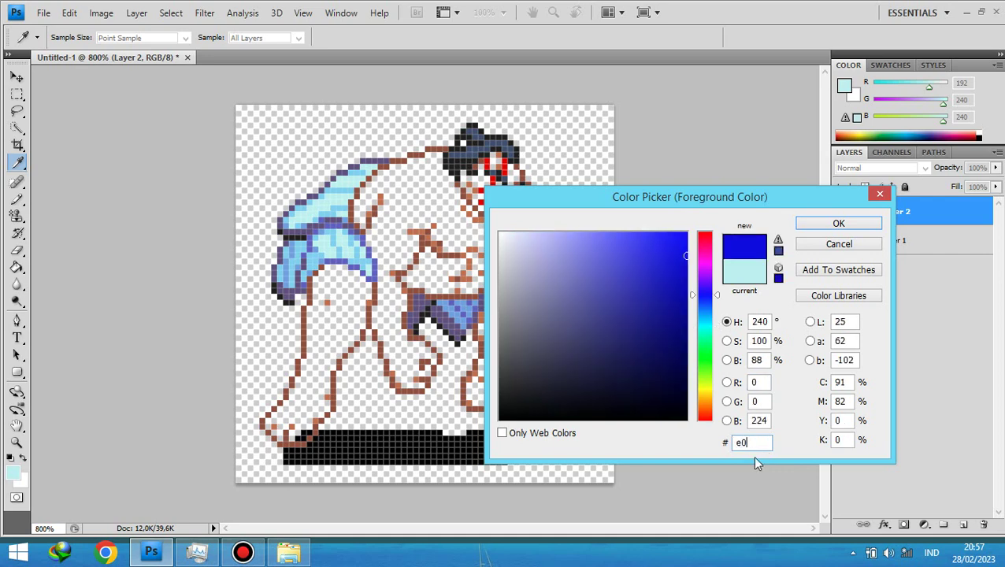
pyautogui.write('90')
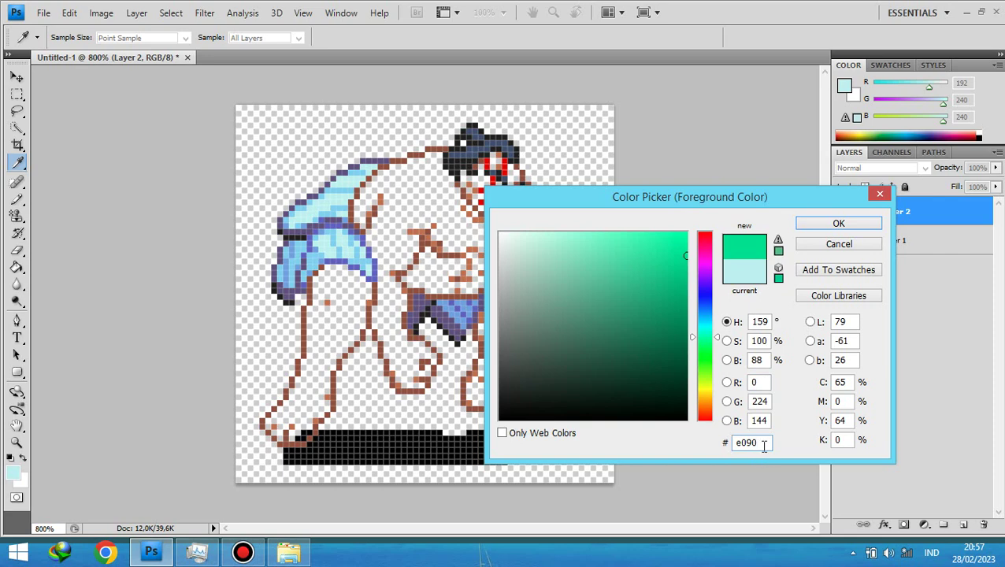
pyautogui.write('60')
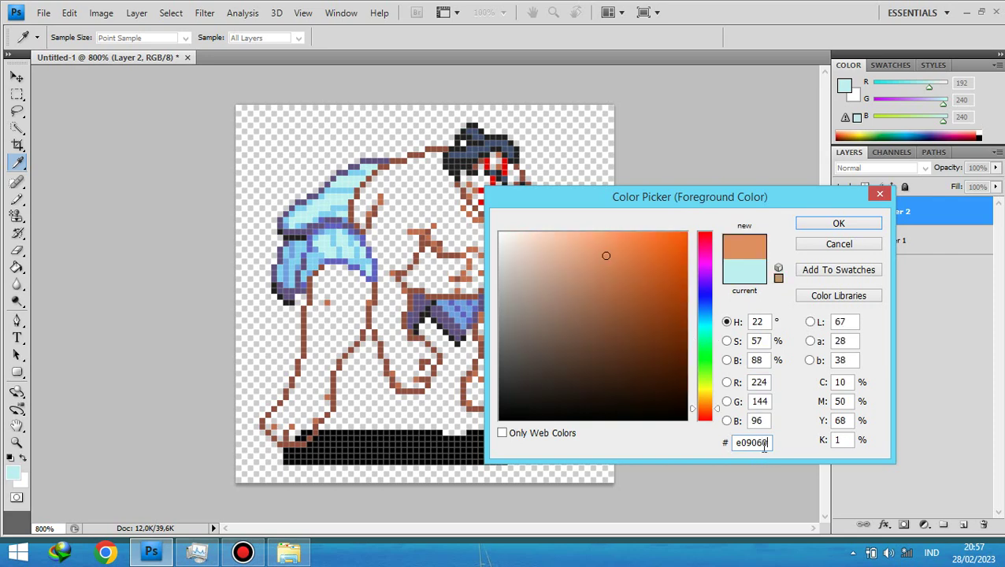
pyautogui.click(839, 224)
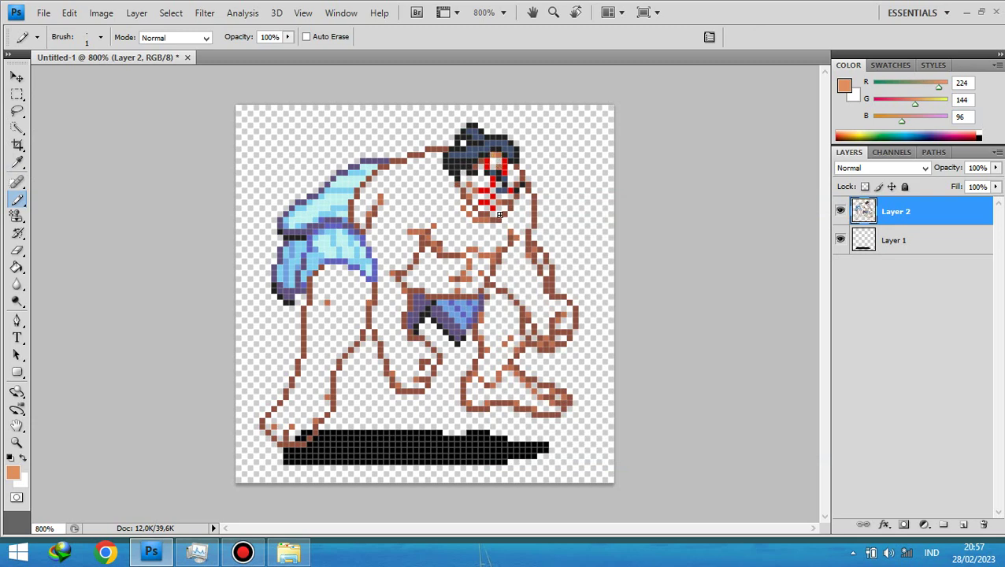
# Pencil tan e09060 pixels across the face, a diagonal run along the cheek's left edge, and below.
pyautogui.click(476, 183)
pyautogui.click(498, 189)
pyautogui.click(500, 206)
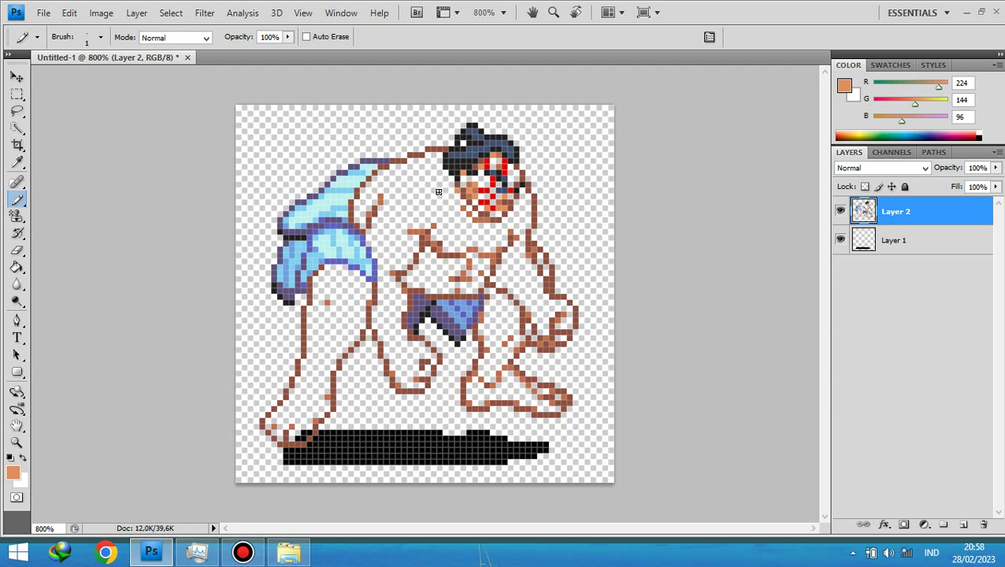
pyautogui.moveTo(438, 191); pyautogui.dragTo(446, 198)
pyautogui.click(464, 205)
pyautogui.click(467, 233)
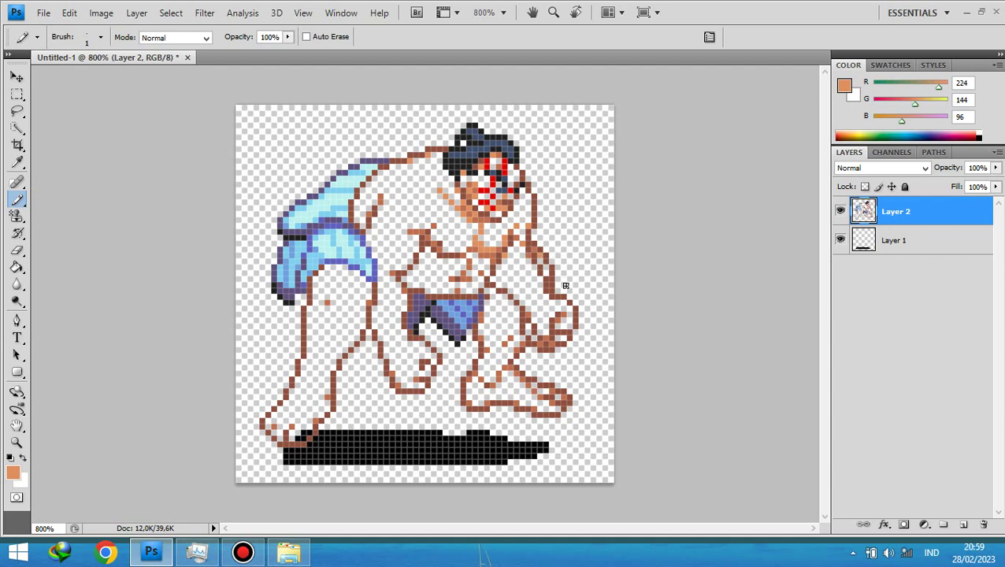
# Add peach skin-tone pixels on the figure around the wrestler's right hand.
pyautogui.click(548, 279)
pyautogui.click(571, 347)
pyautogui.click(551, 315)
pyautogui.click(558, 324)
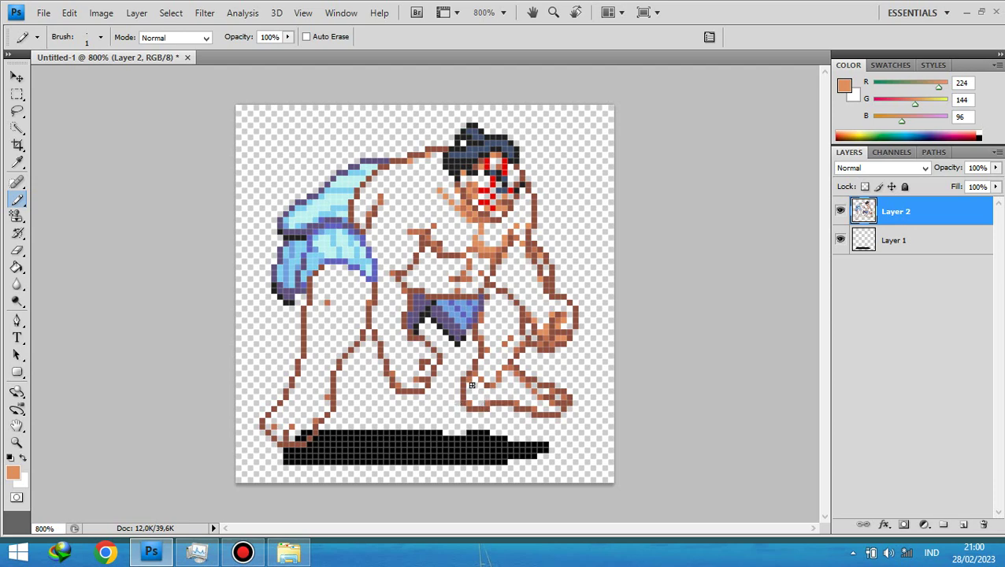
# Fill the right foot's toes, heel and top edge with peach skin tone.
pyautogui.click(540, 391)
pyautogui.moveTo(556, 407)
pyautogui.mouseDown()
pyautogui.moveTo(529, 396)
pyautogui.moveTo(476, 402)
pyautogui.mouseUp()
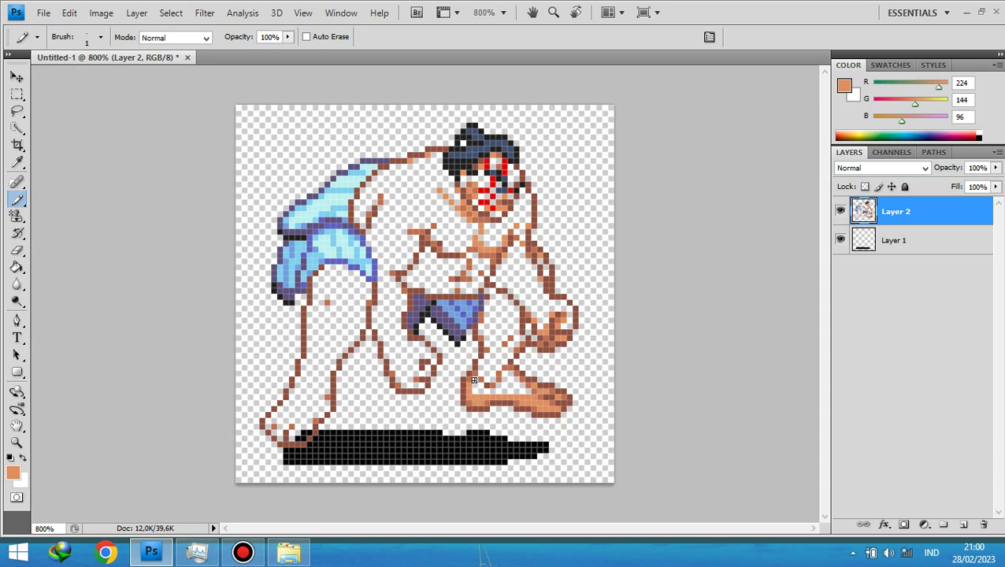
pyautogui.moveTo(474, 381)
pyautogui.mouseDown()
pyautogui.moveTo(471, 390)
pyautogui.moveTo(478, 385)
pyautogui.mouseUp()
pyautogui.moveTo(498, 387); pyautogui.dragTo(518, 385)
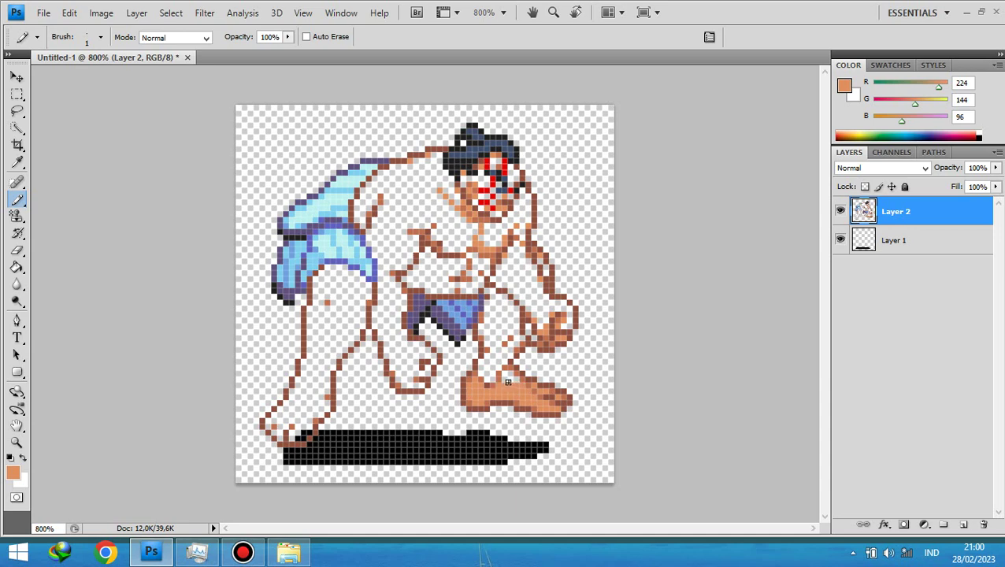
pyautogui.click(503, 374)
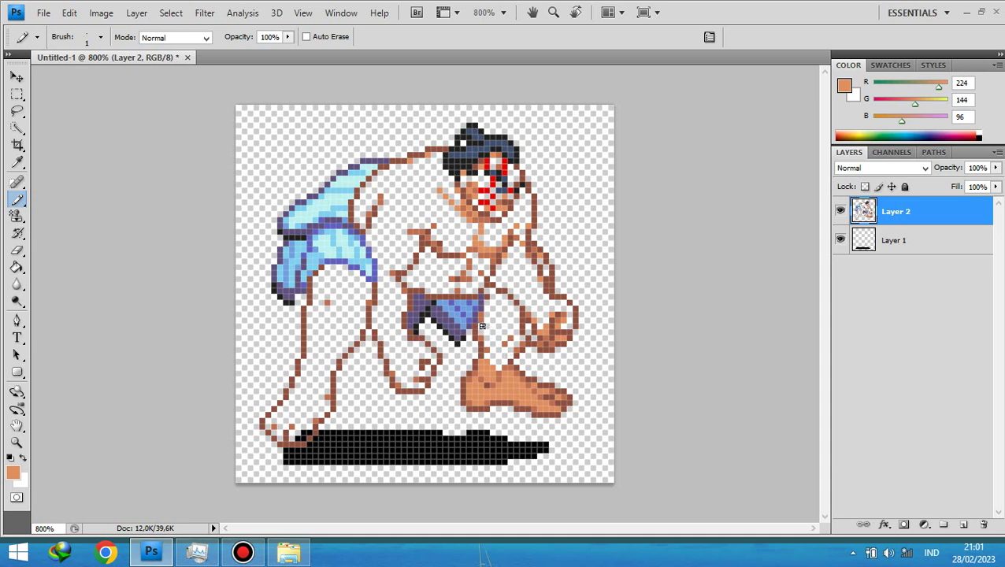
# Fill peach rows across the right leg, a pixel by the hand, and along the belt's top.
pyautogui.moveTo(482, 326); pyautogui.dragTo(514, 325)
pyautogui.moveTo(483, 331); pyautogui.dragTo(508, 332)
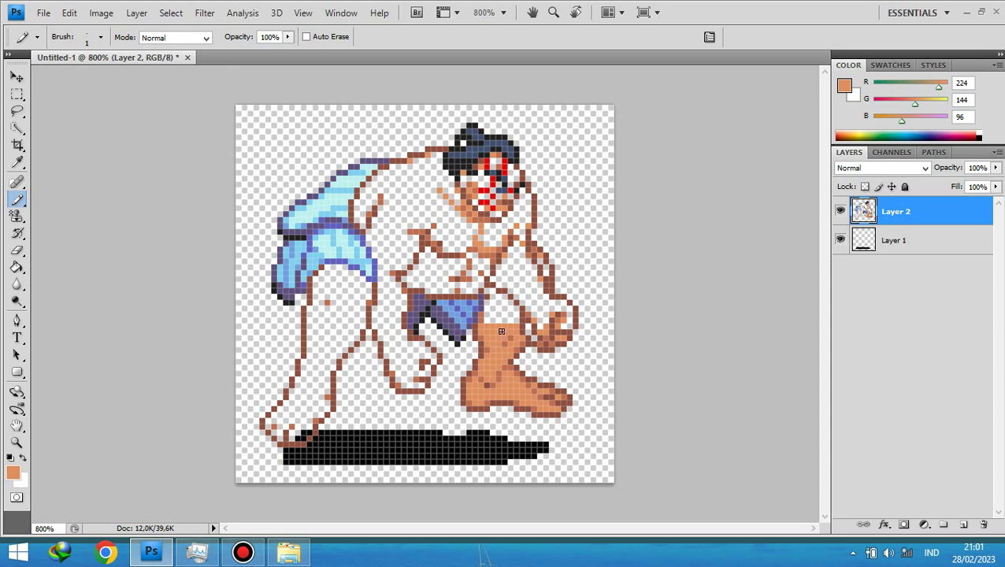
pyautogui.click(488, 318)
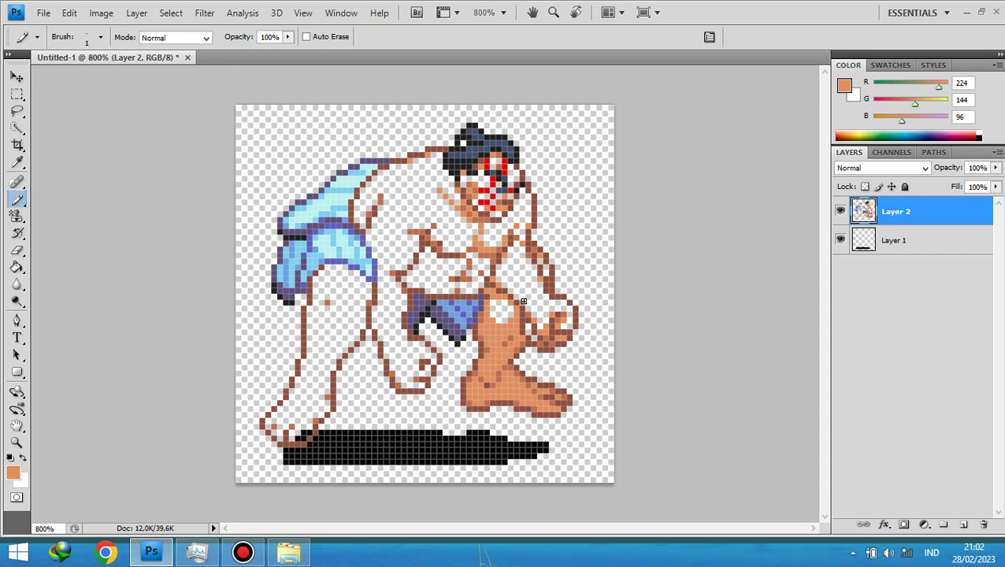
pyautogui.click(529, 306)
pyautogui.moveTo(464, 290); pyautogui.dragTo(477, 290)
pyautogui.moveTo(411, 286); pyautogui.dragTo(478, 282)
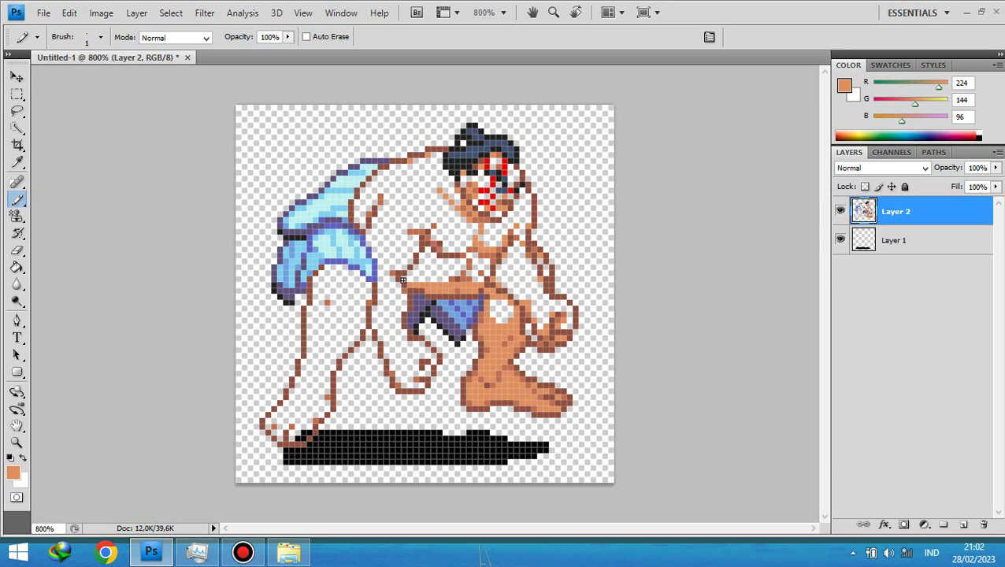
# Paint peach pixel rows across the belly directly above the belt.
pyautogui.moveTo(405, 281); pyautogui.dragTo(478, 282)
pyautogui.click(476, 283)
pyautogui.click(473, 273)
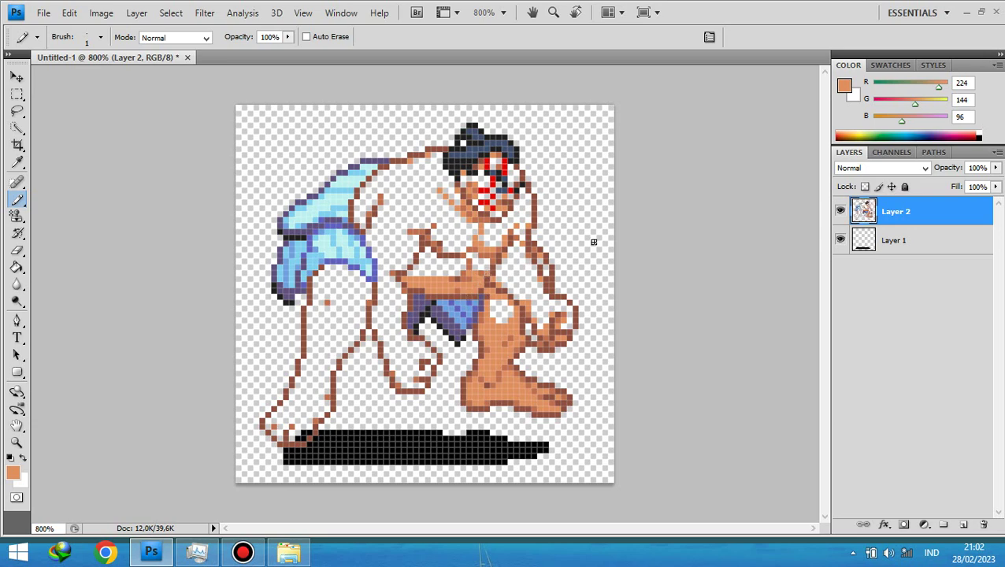
pyautogui.click(450, 274)
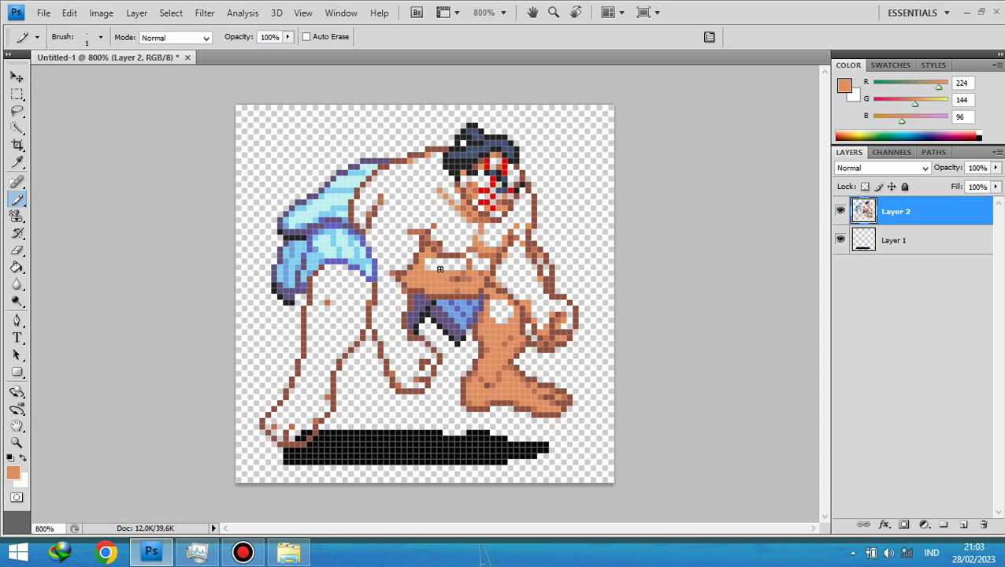
pyautogui.moveTo(440, 269); pyautogui.dragTo(461, 268)
pyautogui.click(490, 277)
# Place individual peach pixels across the chest and up toward the shoulder.
pyautogui.click(444, 219)
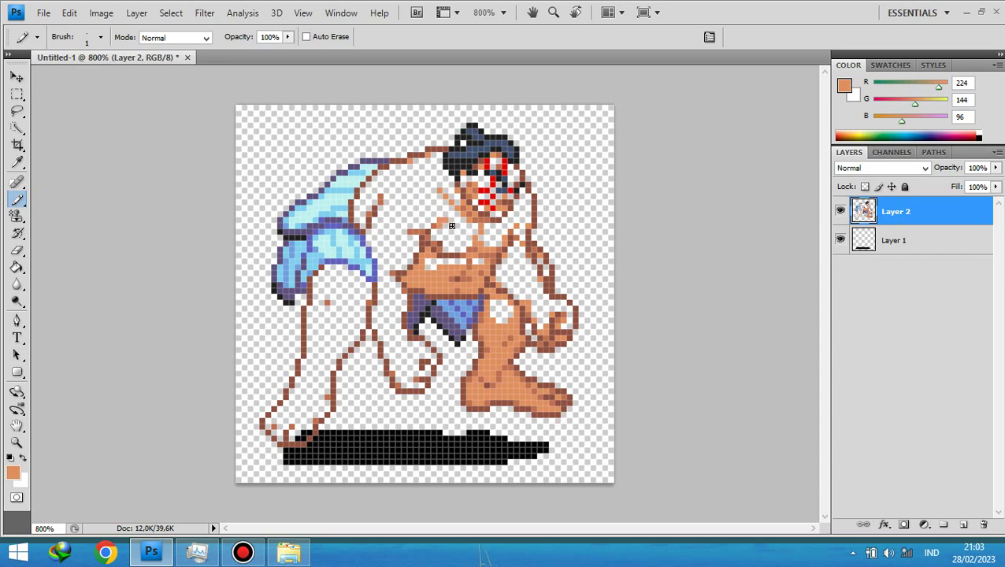
pyautogui.click(448, 241)
pyautogui.click(382, 255)
pyautogui.click(409, 253)
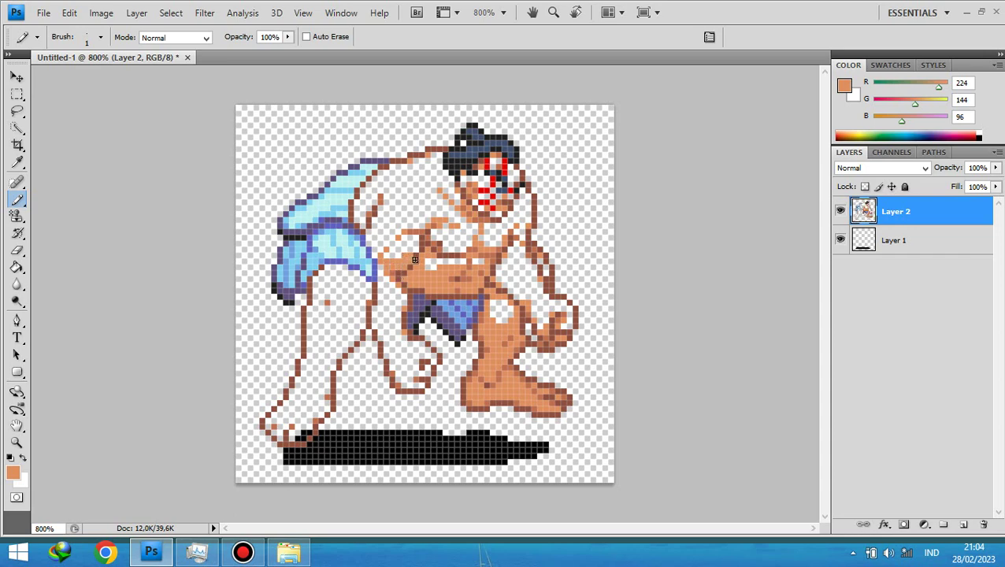
pyautogui.click(440, 237)
pyautogui.click(369, 205)
pyautogui.click(379, 212)
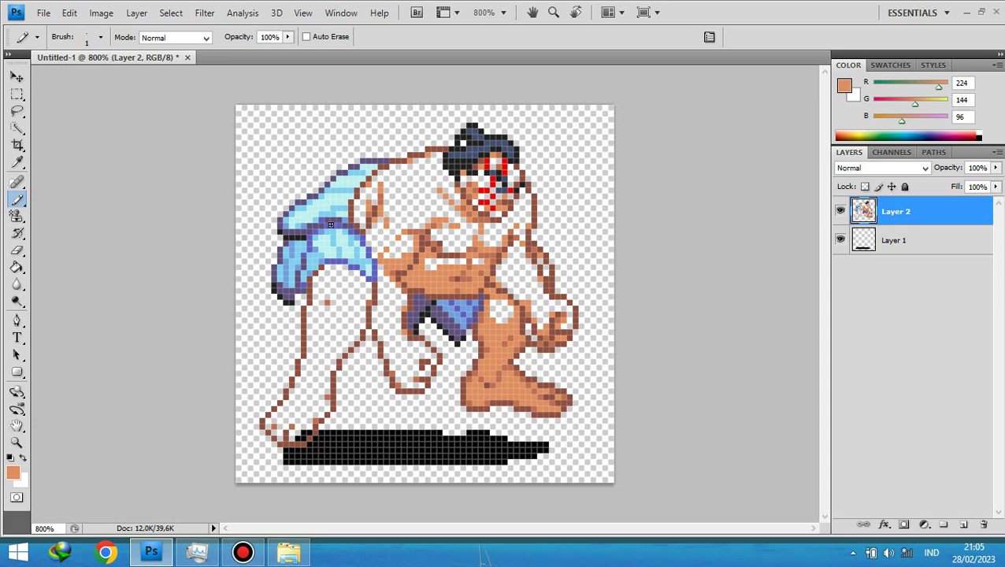
# Paint body pixels, retouch the foot outline, and add a skin pixel on the left leg.
pyautogui.click(361, 224)
pyautogui.click(382, 224)
pyautogui.moveTo(403, 388); pyautogui.dragTo(418, 388)
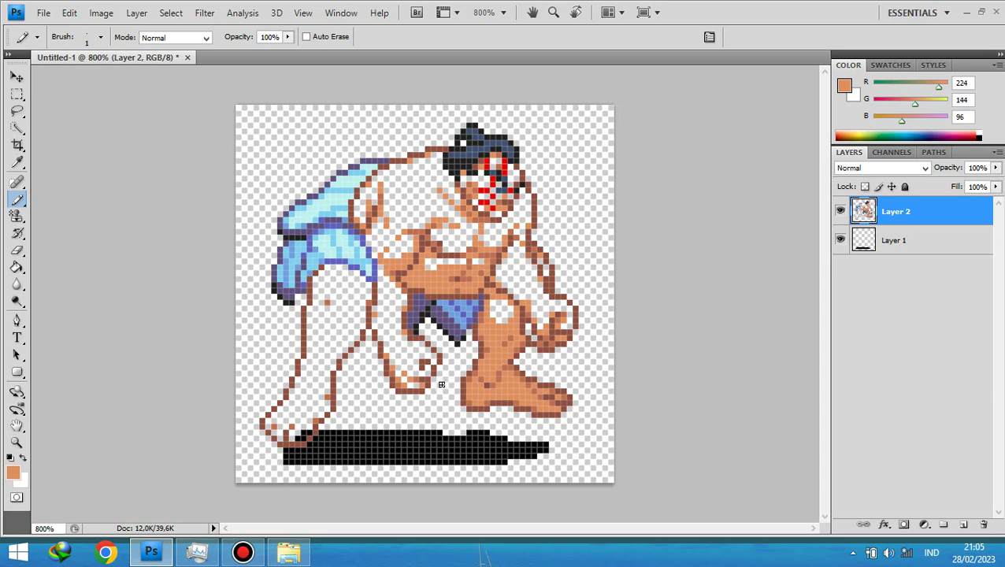
pyautogui.moveTo(442, 384); pyautogui.dragTo(425, 367)
pyautogui.moveTo(335, 267); pyautogui.dragTo(326, 266)
pyautogui.click(331, 300)
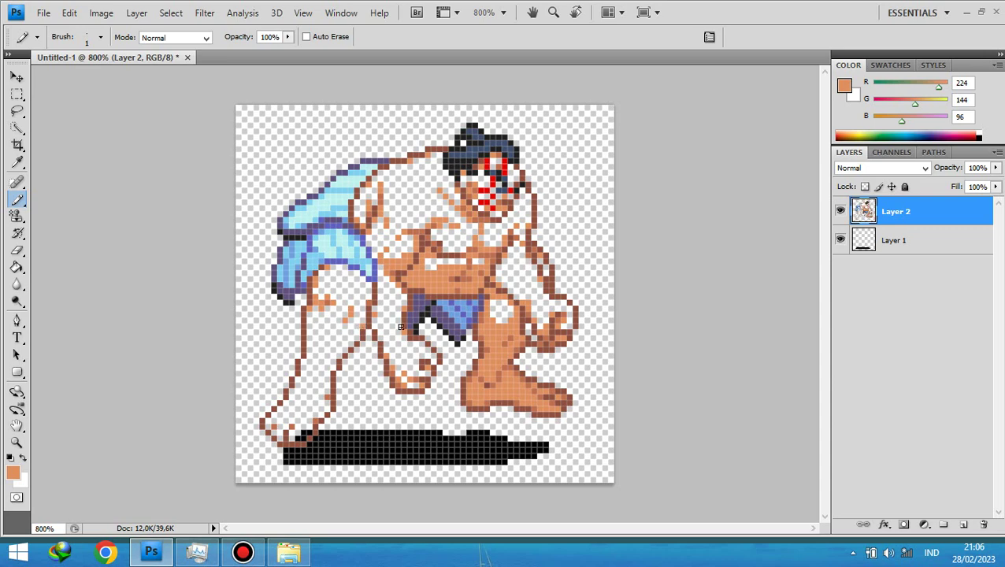
# Step backward twice to undo the last pencil edits, then repaint one leg pixel.
pyautogui.click(69, 13)
pyautogui.click(126, 58)
pyautogui.click(355, 325)
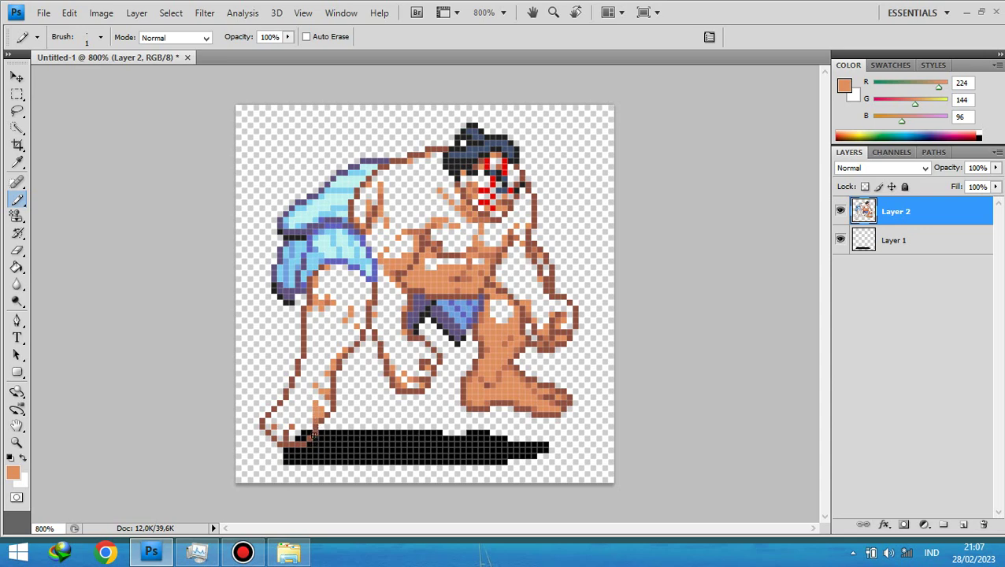
# Shift the sumo sprite up and a few pixels left, then return to the Pencil.
pyautogui.click(16, 77)
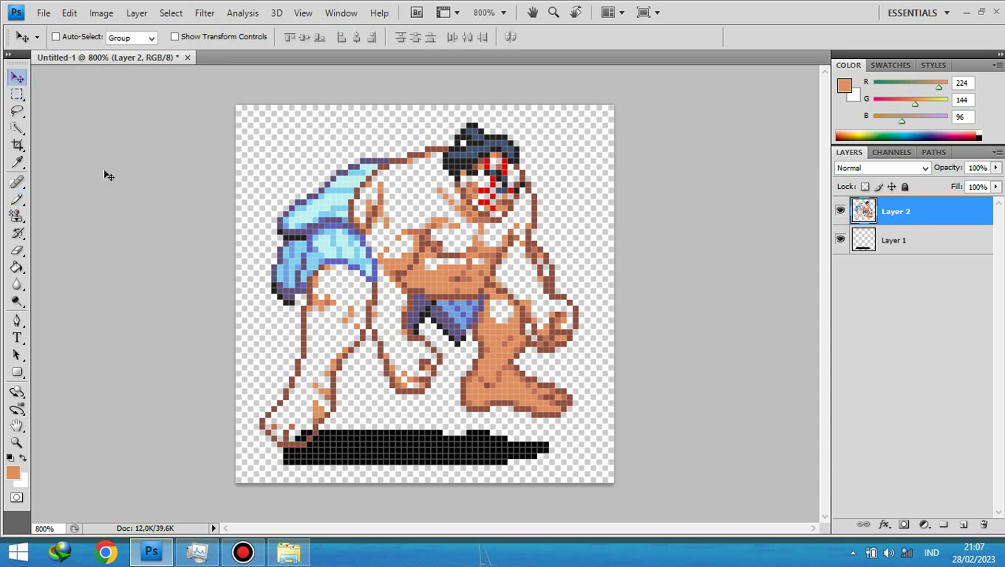
pyautogui.moveTo(399, 277); pyautogui.dragTo(393, 260)
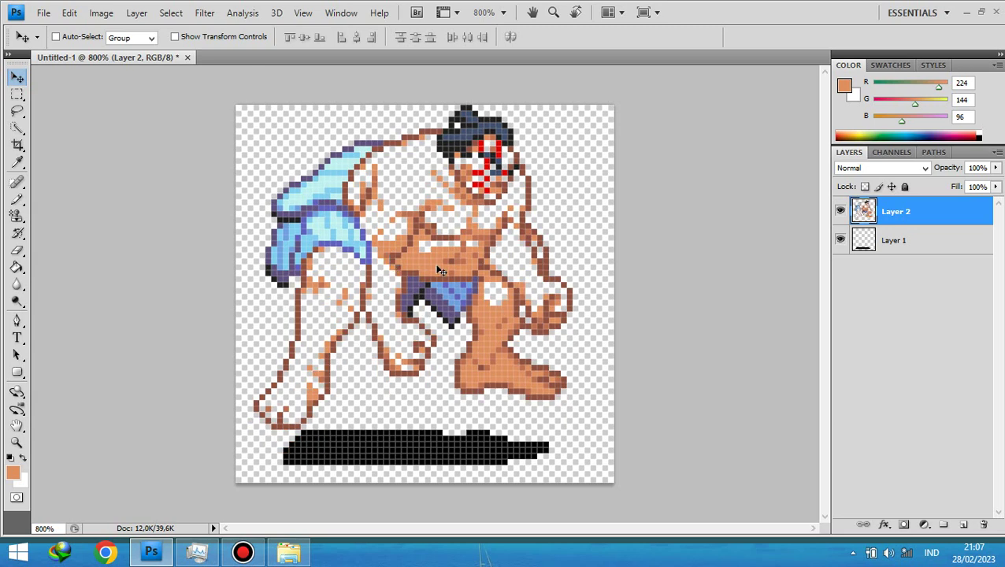
pyautogui.press('Left')
pyautogui.press('Left')
pyautogui.press('Left')
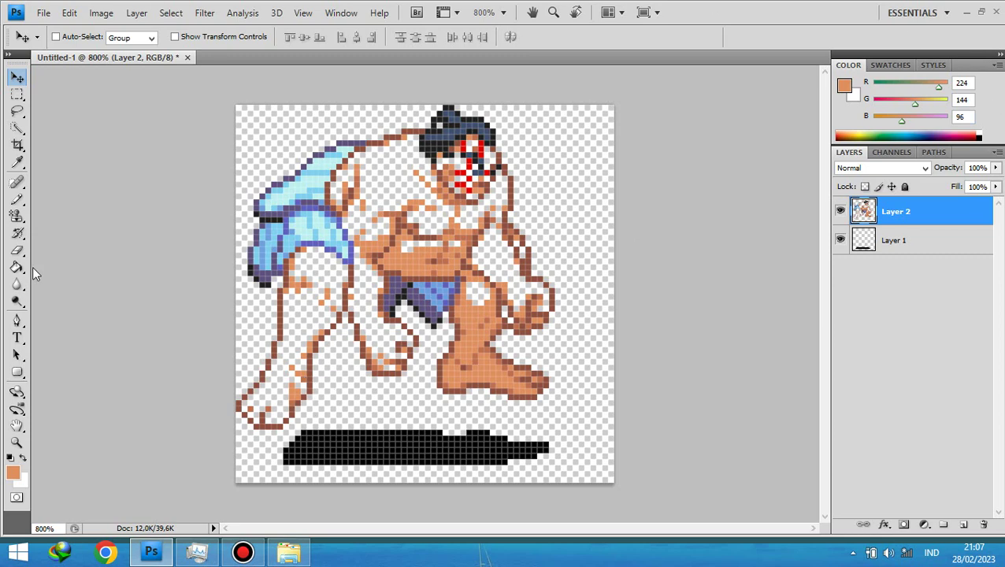
pyautogui.click(17, 200)
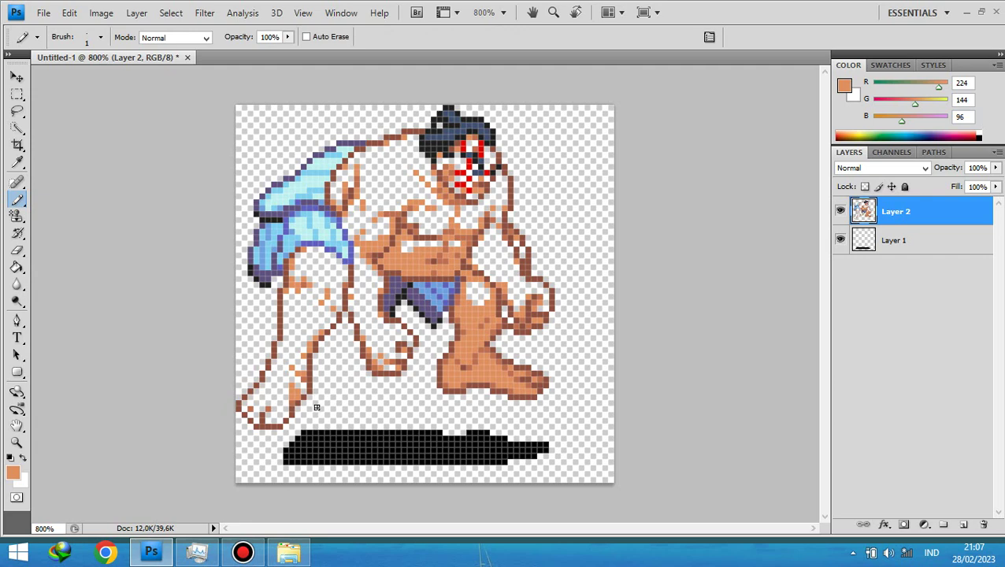
# Paint skin-tone pixels along the bottom and side of the left foot and up the leg.
pyautogui.click(280, 422)
pyautogui.click(280, 418)
pyautogui.click(256, 420)
pyautogui.click(249, 411)
pyautogui.click(244, 407)
pyautogui.click(254, 389)
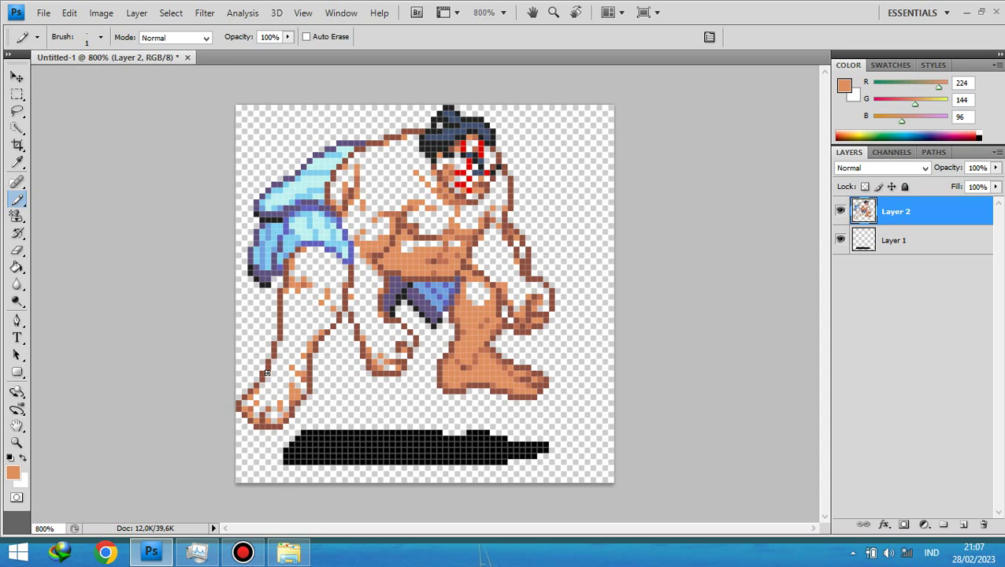
pyautogui.click(277, 369)
# Set the foreground colour to hex f0b070 (R240 G176 B112).
pyautogui.click(15, 476)
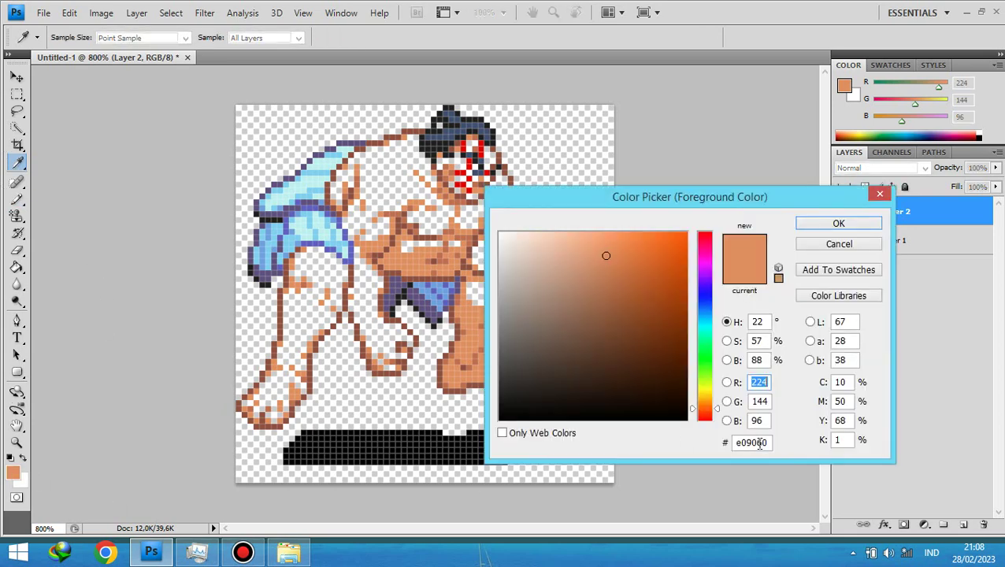
pyautogui.click(760, 444)
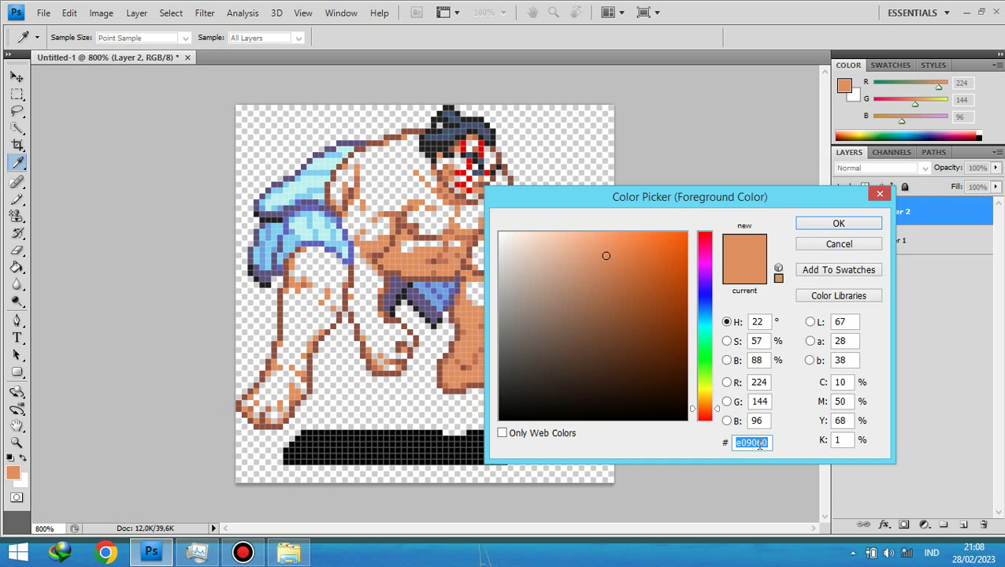
pyautogui.write('f0')
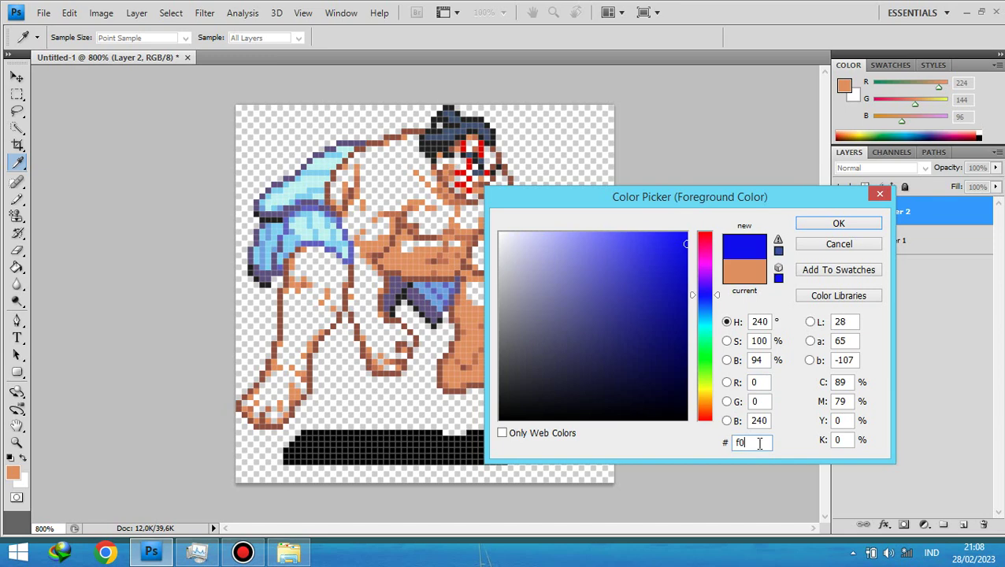
pyautogui.write('b070')
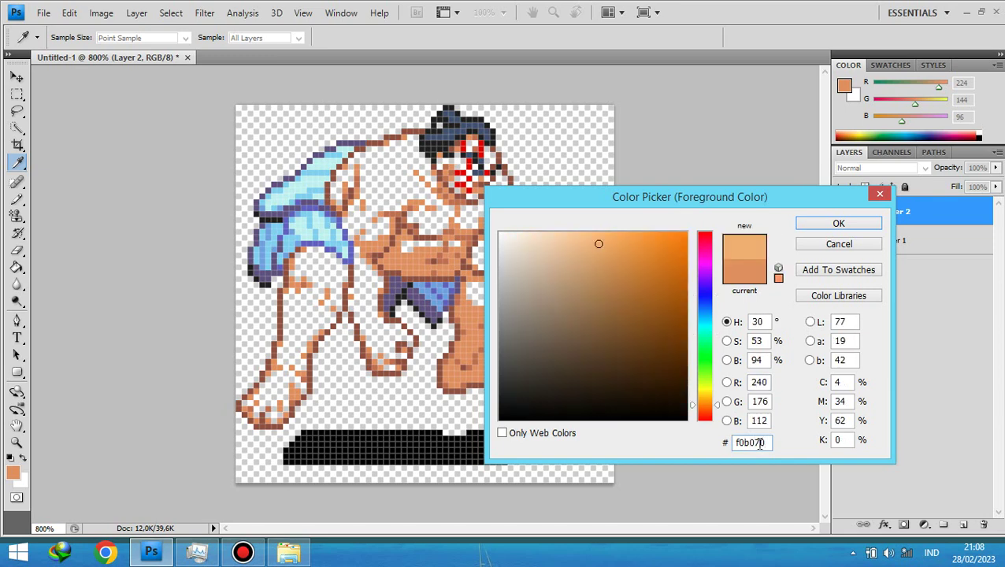
pyautogui.click(825, 225)
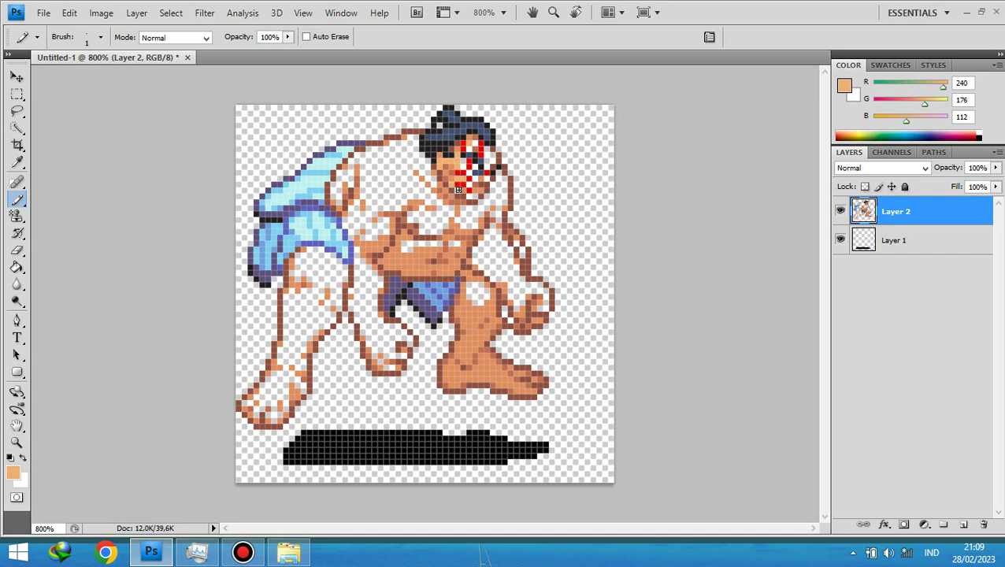
# Paint a light-orange highlight pixel on the wrestler's face.
pyautogui.click(474, 194)
# Add four more light-orange highlight pixels around the face.
pyautogui.click(427, 170)
pyautogui.click(429, 170)
pyautogui.click(427, 176)
pyautogui.click(422, 172)
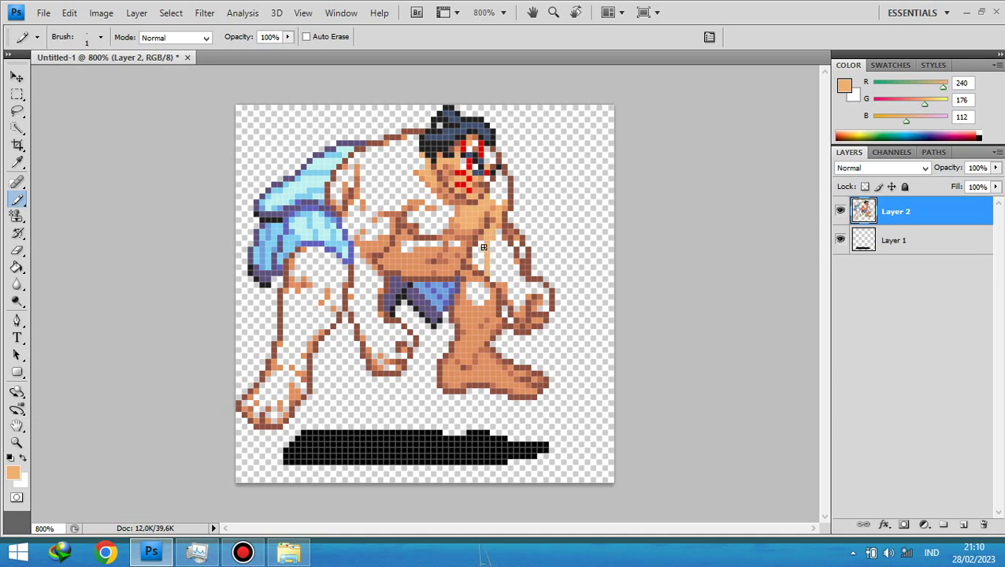
# Pencil light-orange highlight pixels onto the chest, right arm, thigh gap and hand.
pyautogui.click(475, 256)
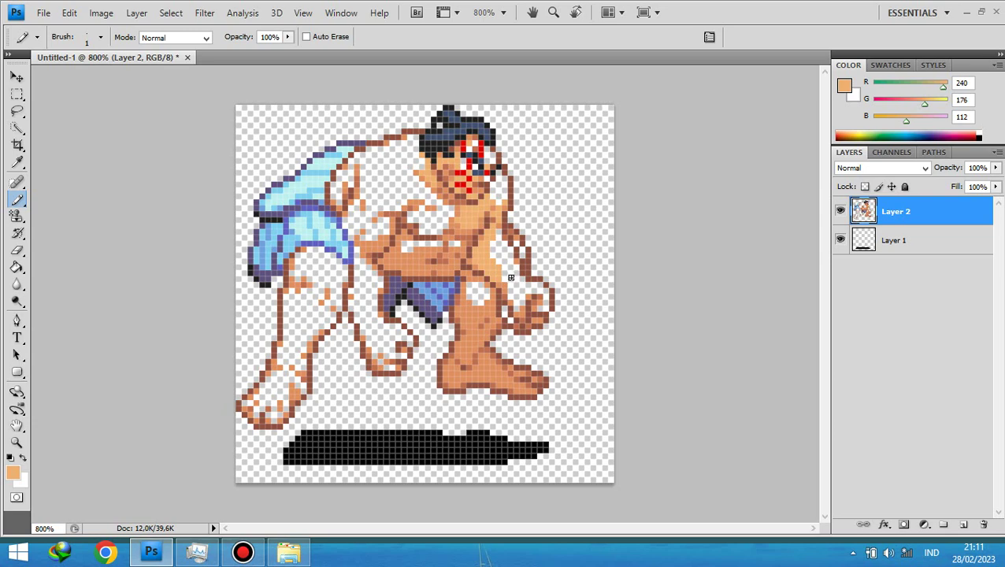
pyautogui.click(521, 278)
pyautogui.click(561, 285)
pyautogui.click(514, 280)
pyautogui.click(478, 300)
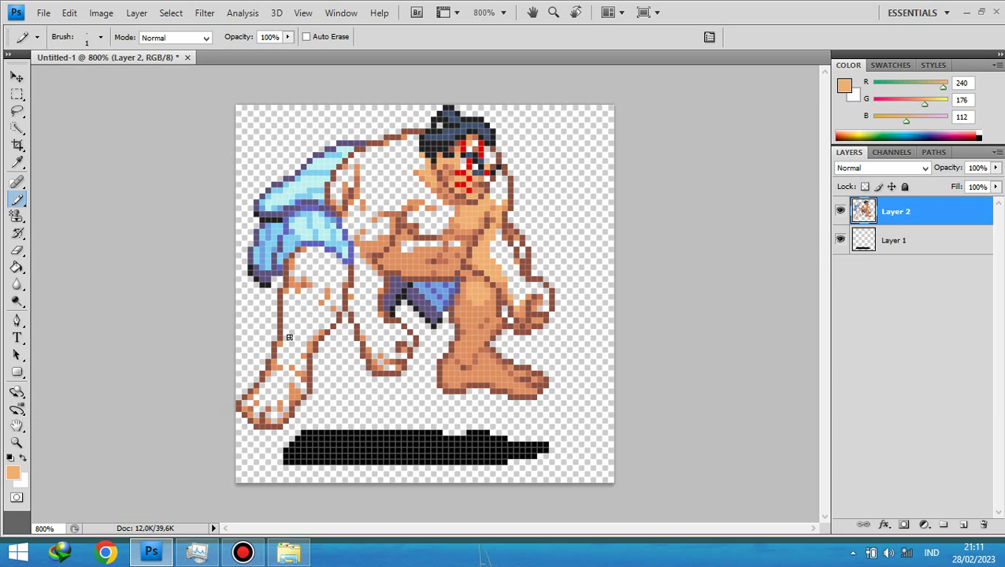
pyautogui.click(544, 309)
pyautogui.click(13, 473)
pyautogui.click(464, 337)
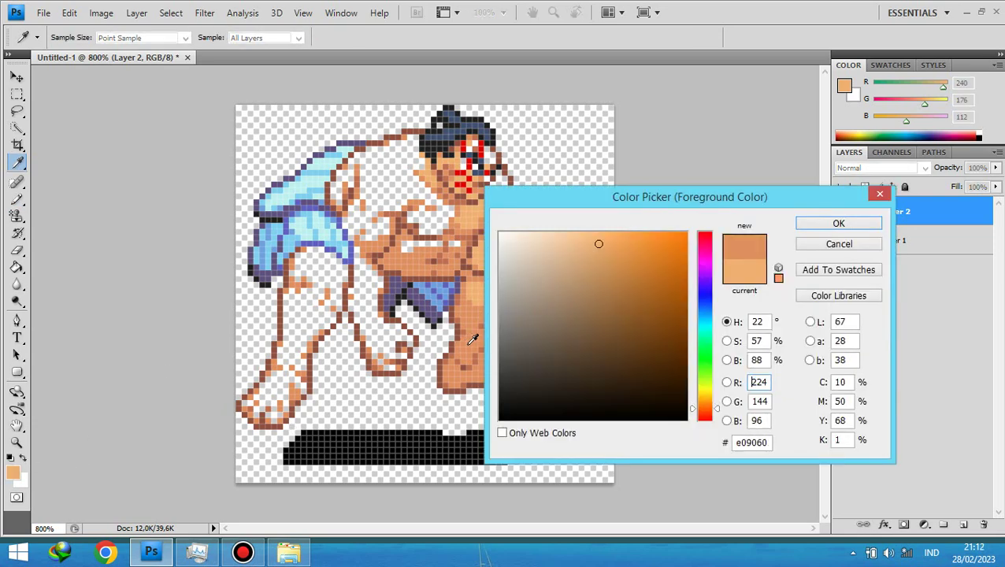
pyautogui.click(835, 223)
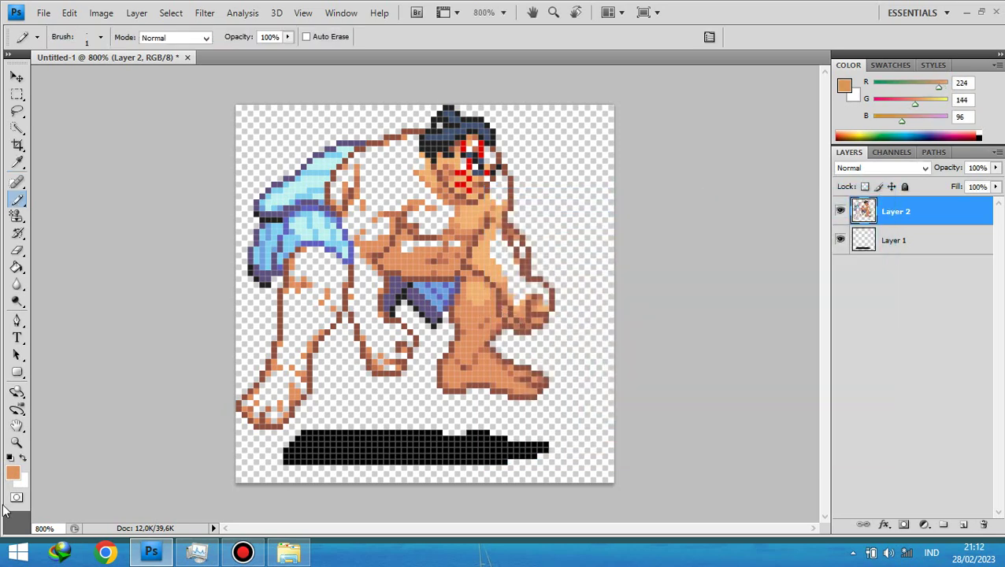
pyautogui.click(12, 473)
pyautogui.click(477, 291)
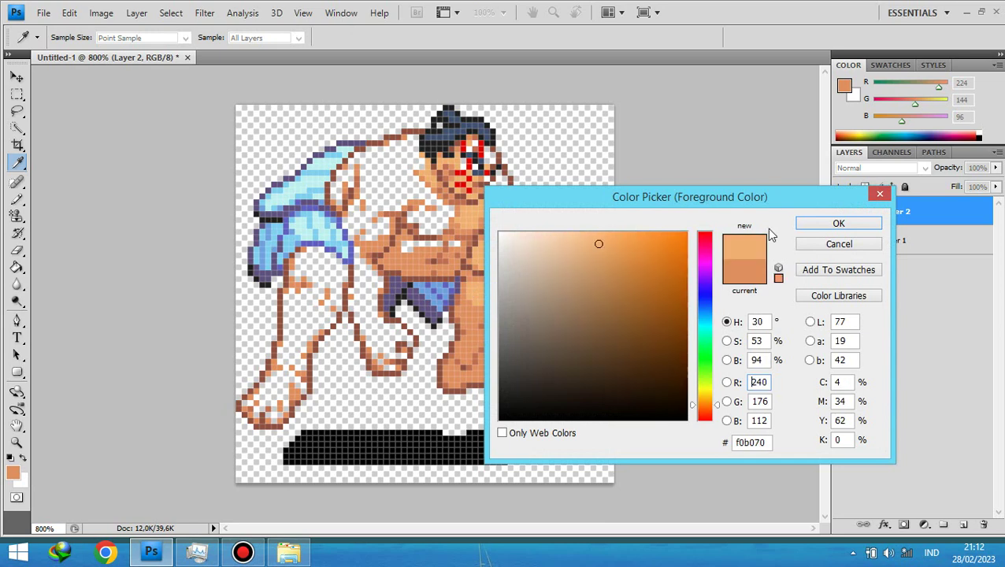
pyautogui.click(837, 224)
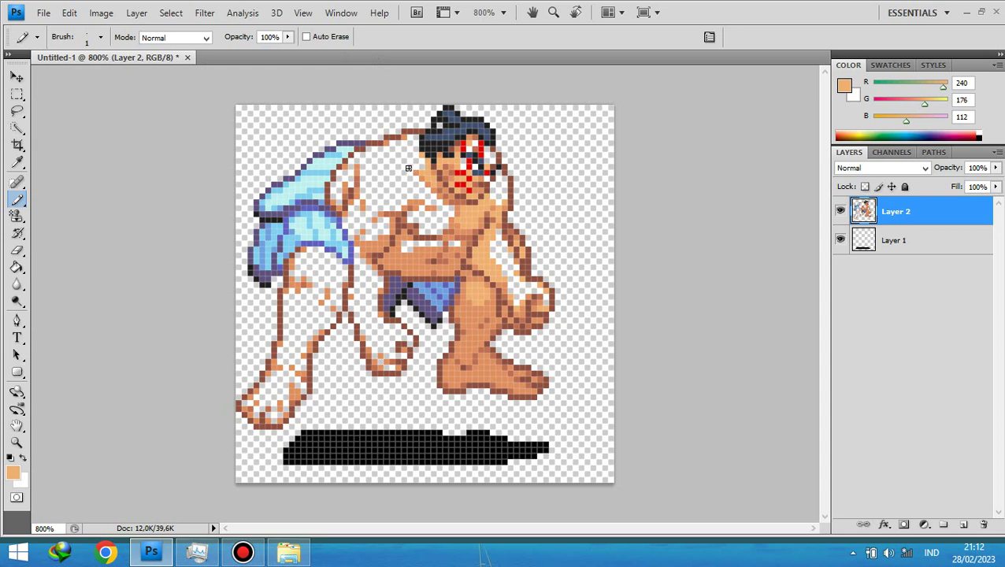
# Add a light-orange pixel at the face's left edge and a short row across the chest.
pyautogui.click(408, 167)
pyautogui.moveTo(400, 242)
pyautogui.mouseDown()
pyautogui.moveTo(435, 243)
pyautogui.moveTo(406, 253)
pyautogui.mouseUp()
# Briefly switch to the darker peach e09060 and paint one tan pixel on the arm.
pyautogui.click(13, 473)
pyautogui.click(416, 256)
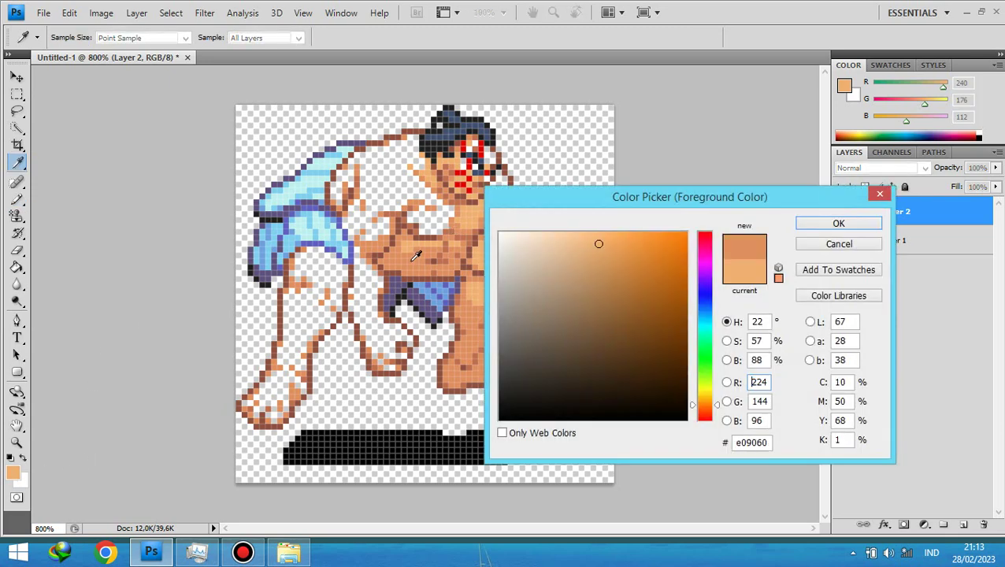
pyautogui.click(806, 220)
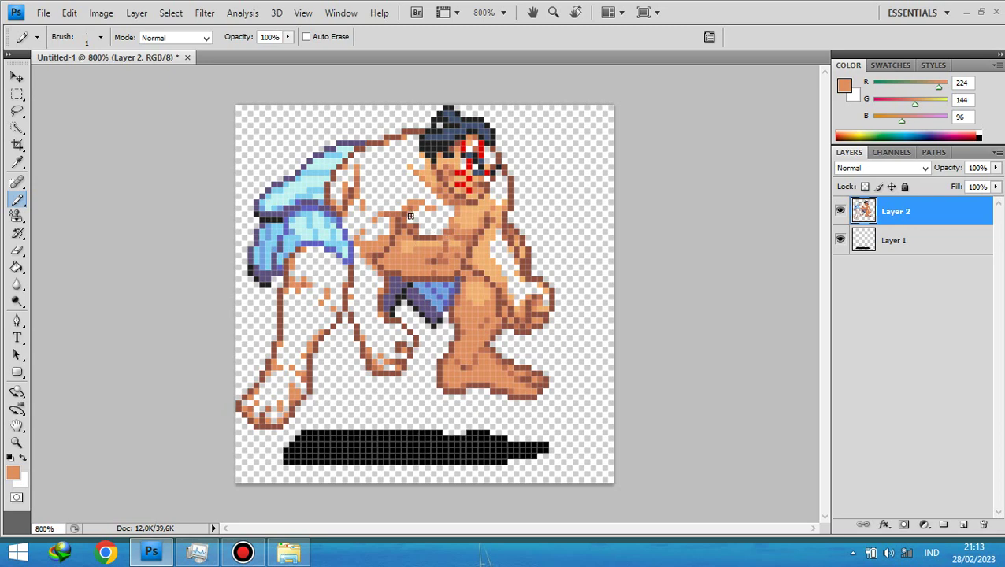
pyautogui.click(411, 218)
# Set the foreground colour to the lighter skin tone R240 G176 B112.
pyautogui.click(15, 474)
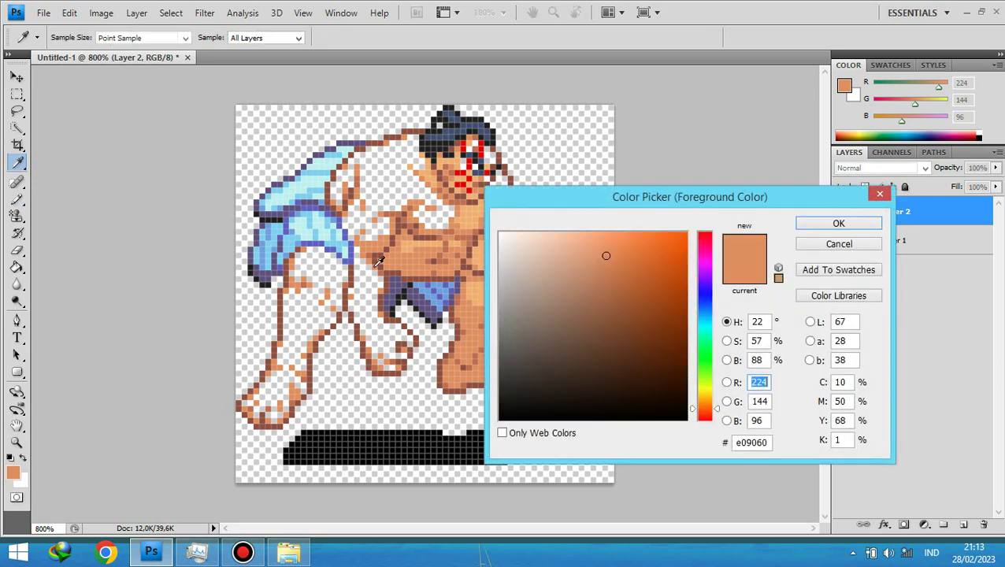
pyautogui.click(598, 243)
pyautogui.press('Return')
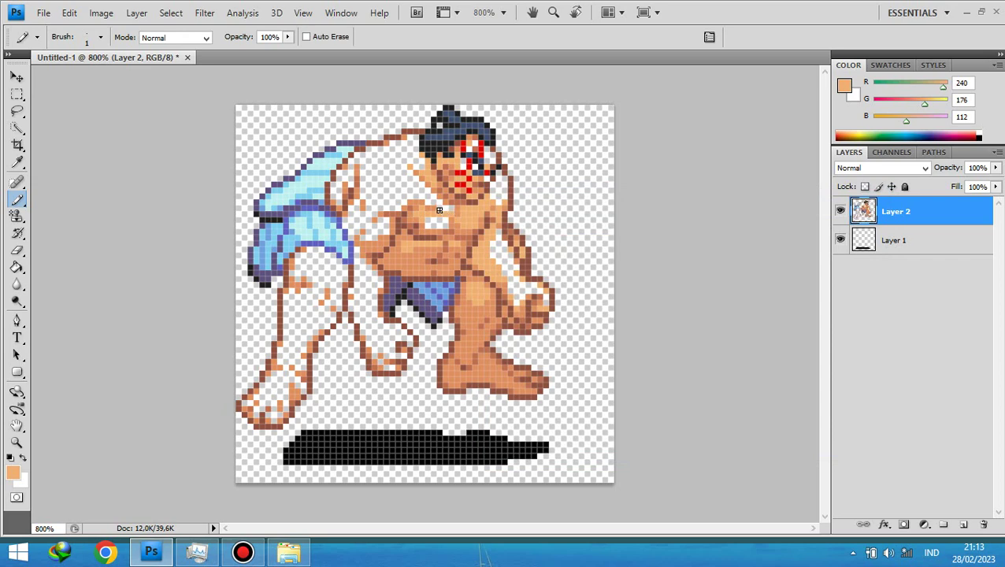
# Repaint the pale chest pixels and one near the face in the lighter skin tone.
pyautogui.moveTo(435, 217); pyautogui.dragTo(429, 225)
pyautogui.click(435, 201)
pyautogui.click(418, 202)
pyautogui.click(459, 176)
# Fill the white shoulder and torso-edge pixels with the lighter skin tone.
pyautogui.click(351, 184)
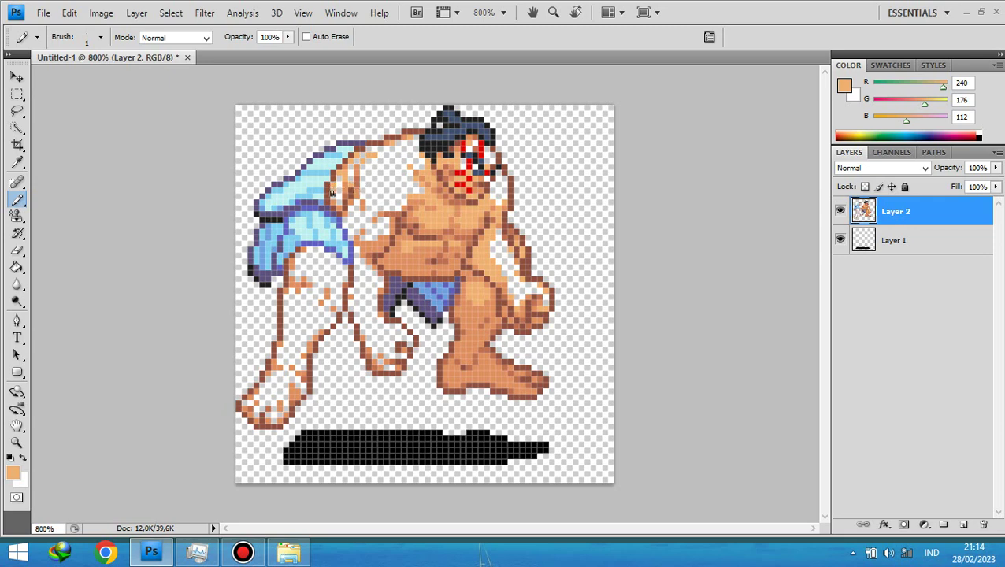
pyautogui.click(334, 195)
pyautogui.click(354, 197)
pyautogui.click(376, 205)
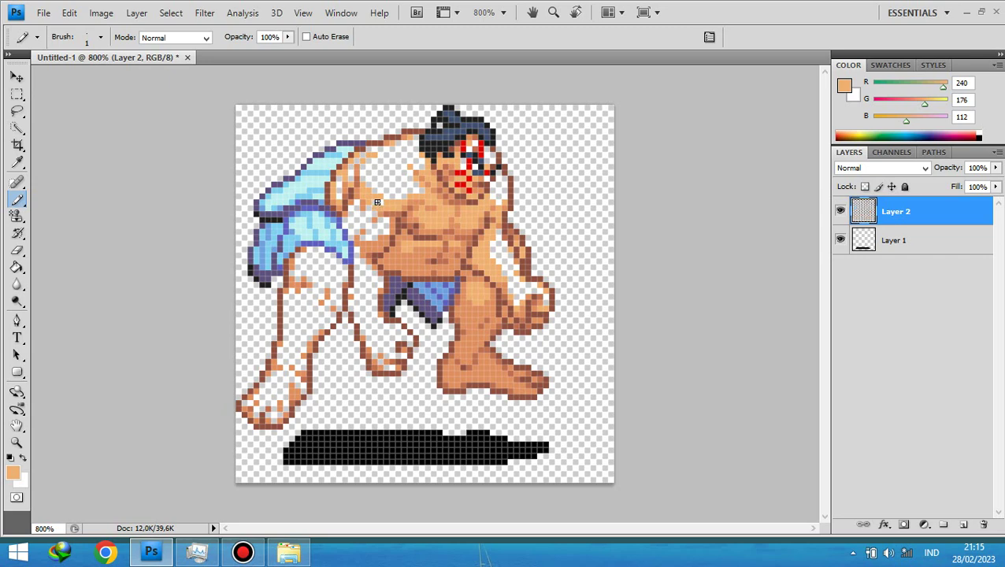
pyautogui.click(376, 208)
pyautogui.click(364, 237)
pyautogui.click(366, 211)
# Fill the last chest pixel by the arm and touch up five pixels around the foot.
pyautogui.click(351, 233)
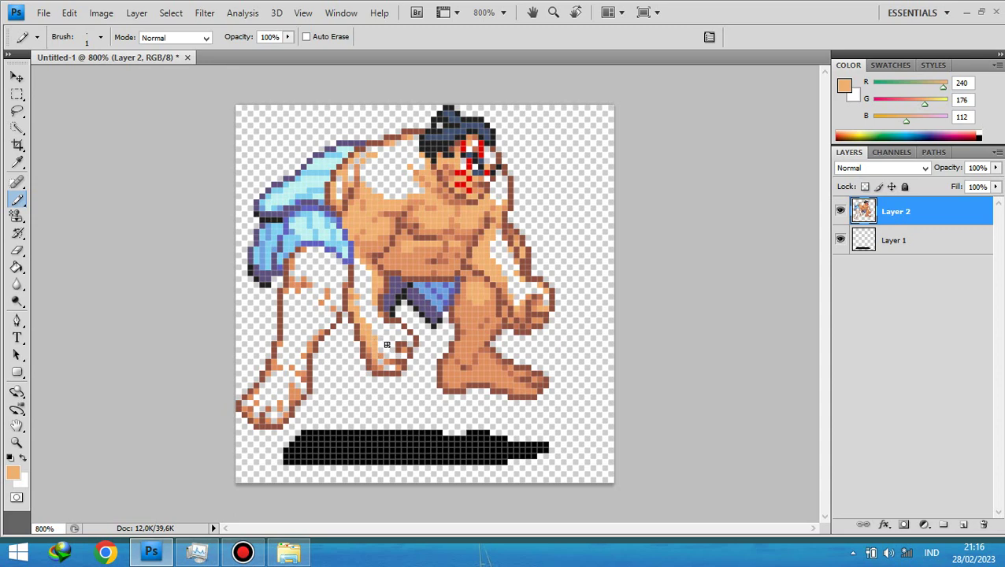
pyautogui.click(379, 362)
pyautogui.click(388, 359)
pyautogui.click(392, 348)
pyautogui.click(400, 354)
pyautogui.click(418, 347)
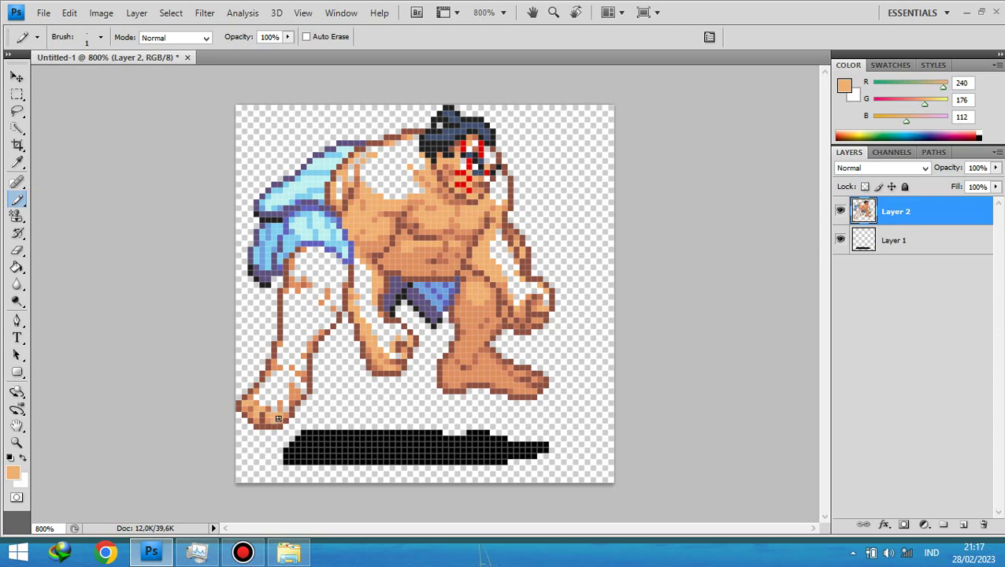
# Paint the white pixels of the front foot in the lighter skin tone.
pyautogui.click(274, 398)
pyautogui.click(285, 407)
pyautogui.click(300, 384)
pyautogui.moveTo(296, 381); pyautogui.dragTo(265, 385)
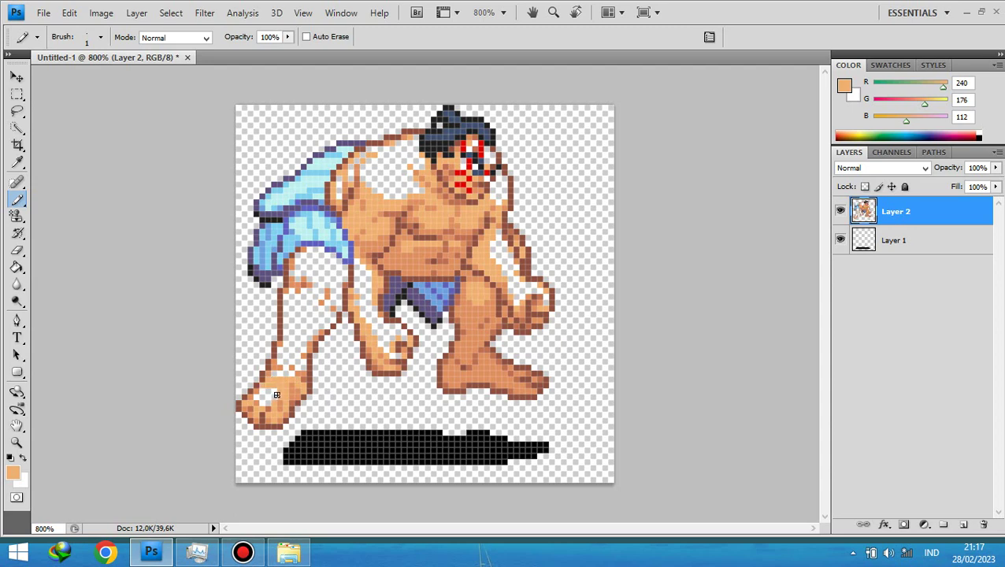
pyautogui.click(263, 389)
# Fill the white gaps across the lower leg with skin-tone lines and dabs.
pyautogui.moveTo(332, 317); pyautogui.dragTo(286, 316)
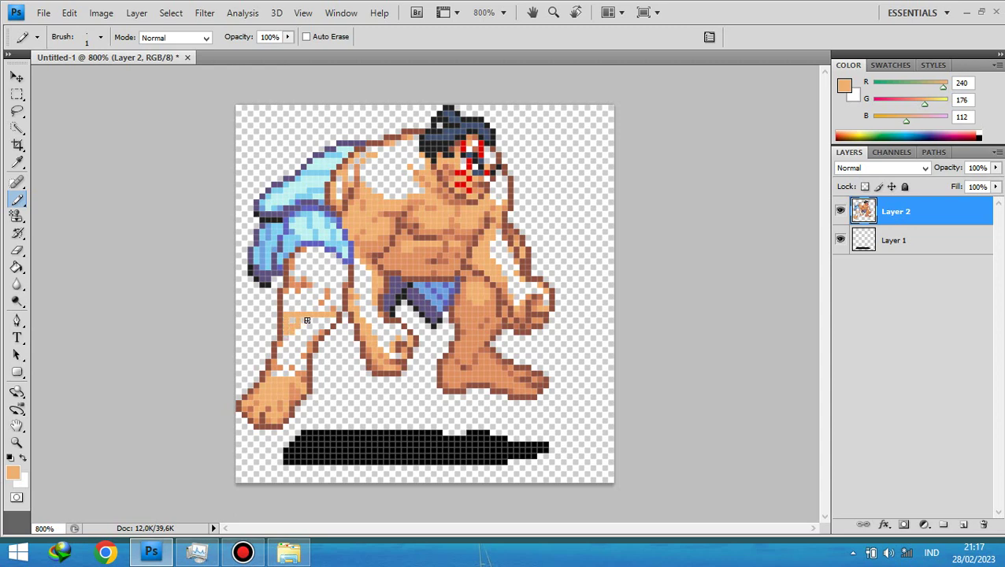
pyautogui.moveTo(286, 320)
pyautogui.mouseDown()
pyautogui.moveTo(337, 320)
pyautogui.moveTo(293, 345)
pyautogui.mouseUp()
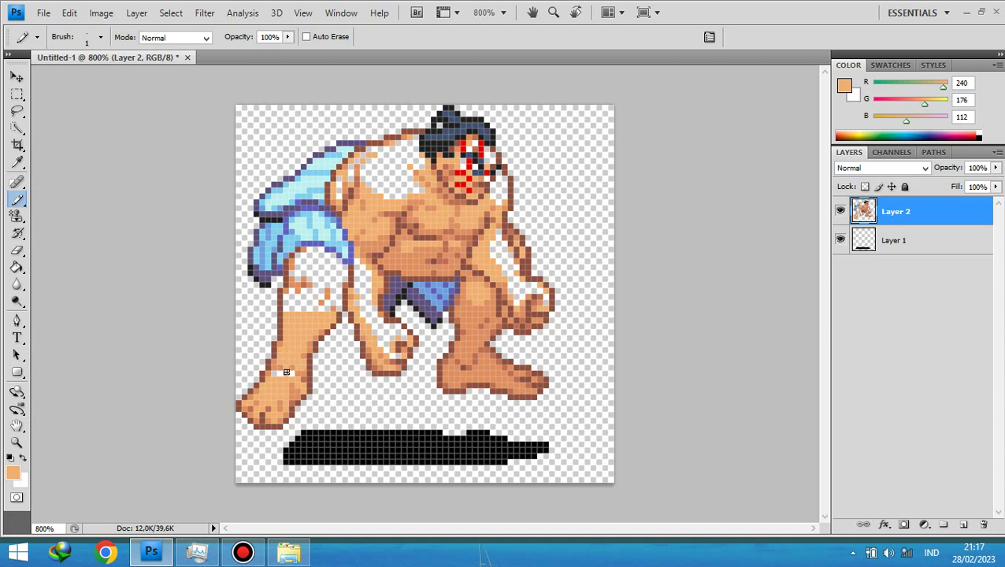
pyautogui.moveTo(276, 373); pyautogui.dragTo(293, 374)
pyautogui.moveTo(288, 308); pyautogui.dragTo(322, 308)
pyautogui.click(290, 290)
pyautogui.moveTo(303, 293)
pyautogui.mouseDown()
pyautogui.moveTo(320, 295)
pyautogui.moveTo(294, 301)
pyautogui.moveTo(314, 301)
pyautogui.mouseUp()
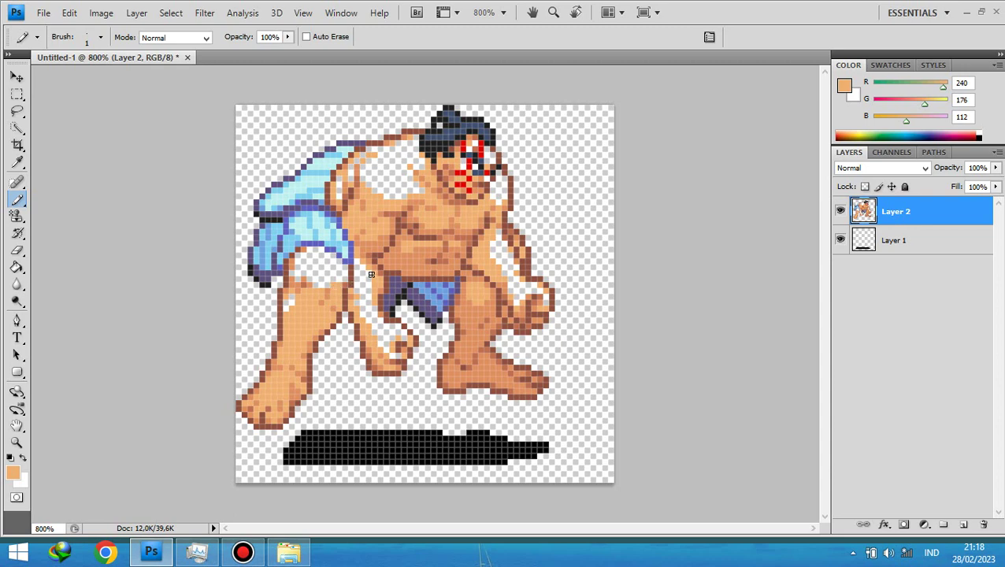
# Finish the upper leg in skin tone, up to the thigh below the blue cloth.
pyautogui.click(344, 280)
pyautogui.click(338, 274)
pyautogui.click(299, 278)
pyautogui.moveTo(322, 263); pyautogui.dragTo(336, 268)
pyautogui.click(310, 249)
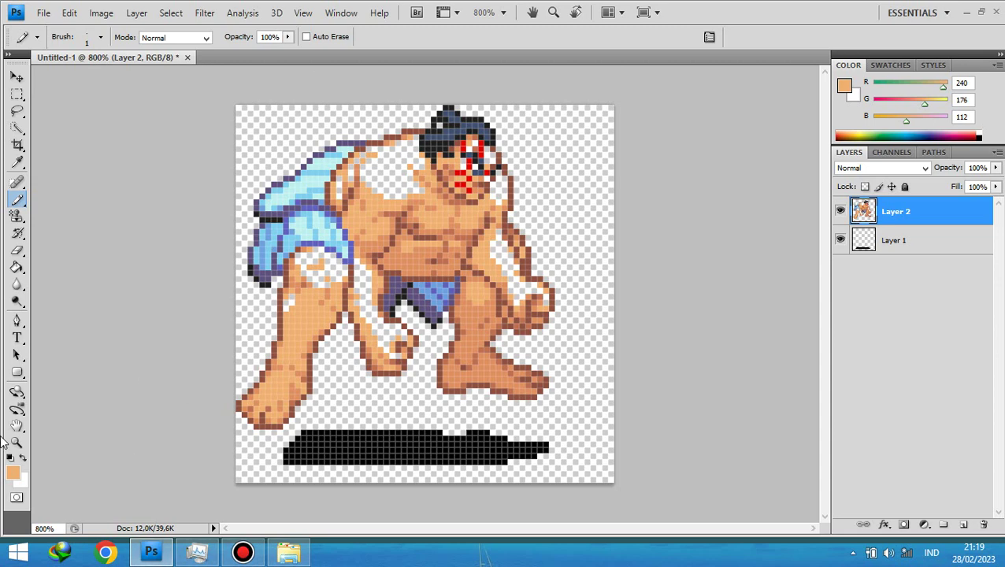
# Change the foreground colour to the pale tan f0d090.
pyautogui.click(13, 473)
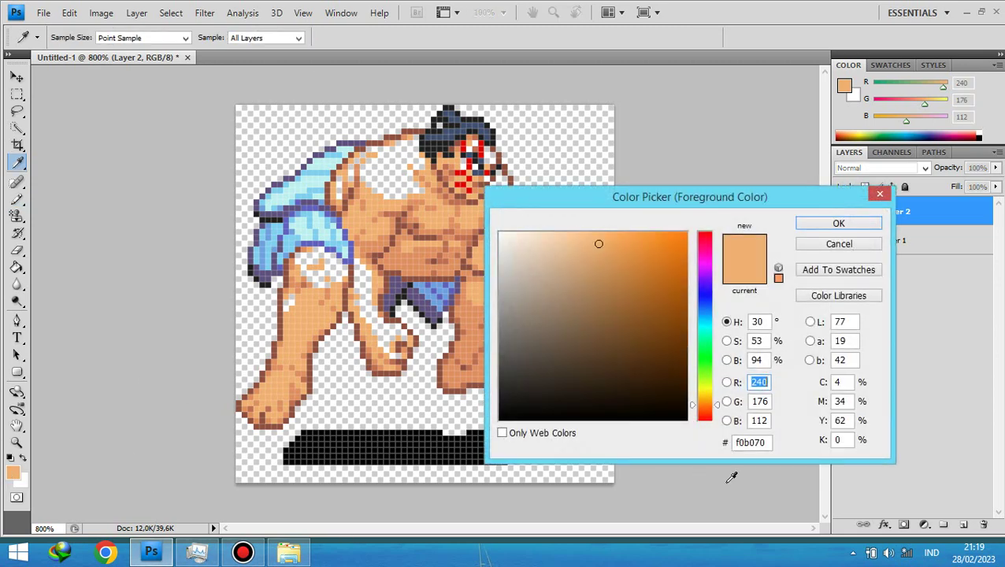
pyautogui.click(764, 442)
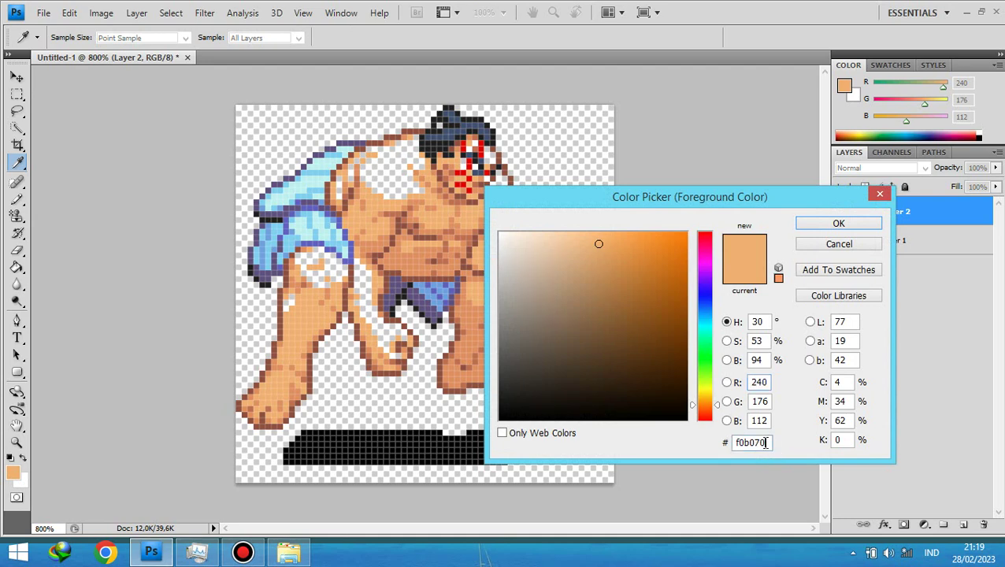
pyautogui.press('BackSpace')
pyautogui.press('BackSpace')
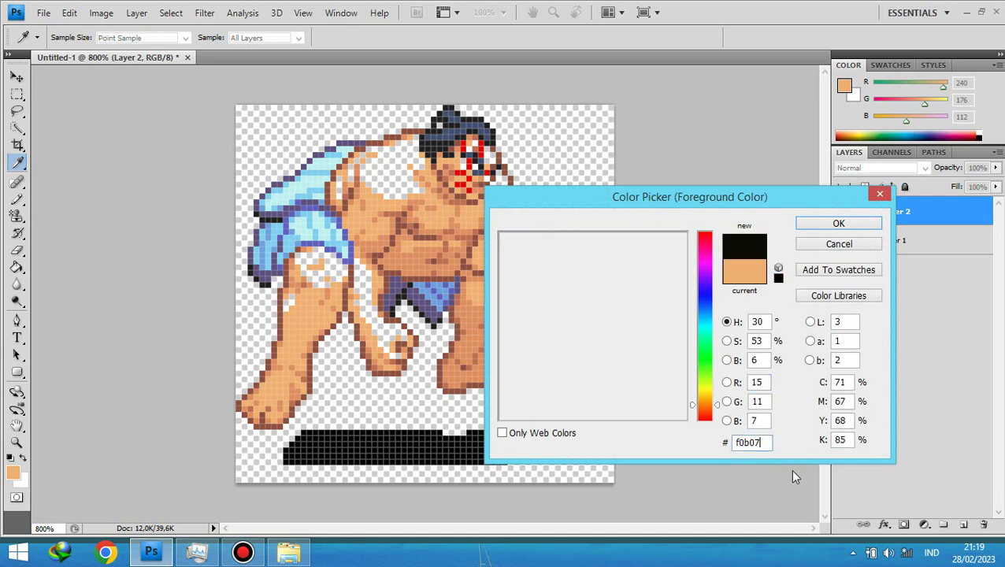
pyautogui.press('BackSpace')
pyautogui.press('BackSpace')
pyautogui.write('d')
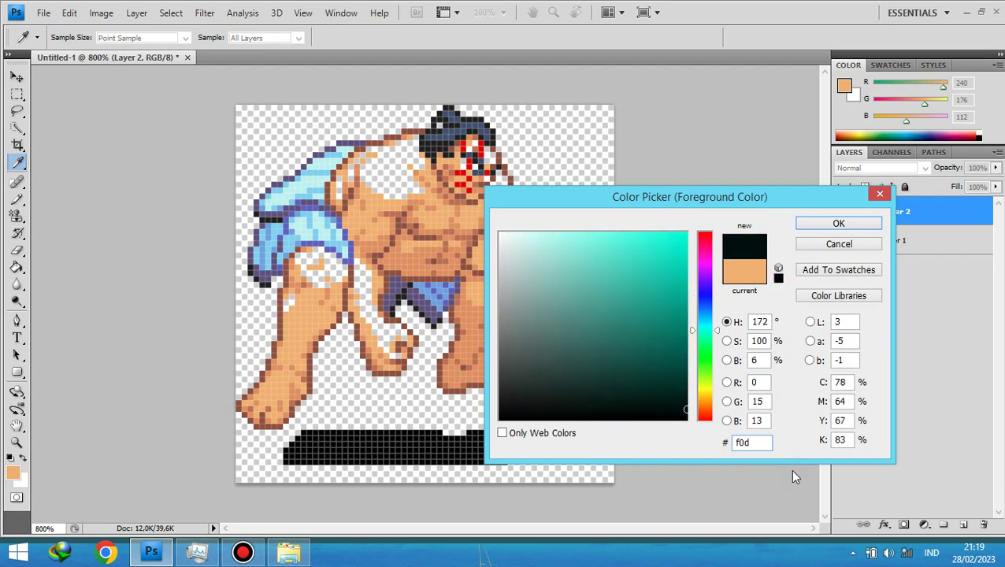
pyautogui.write('0')
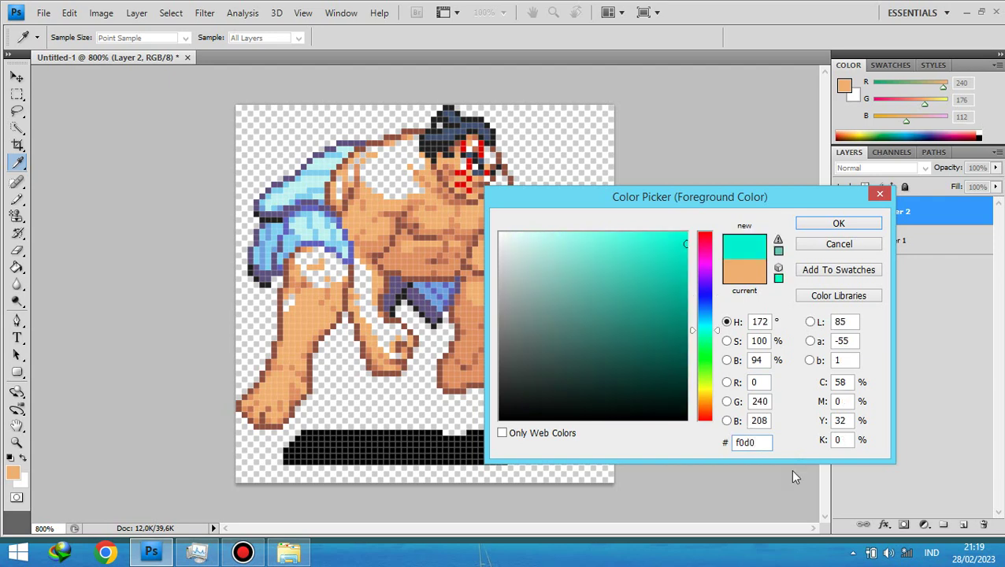
pyautogui.write('90')
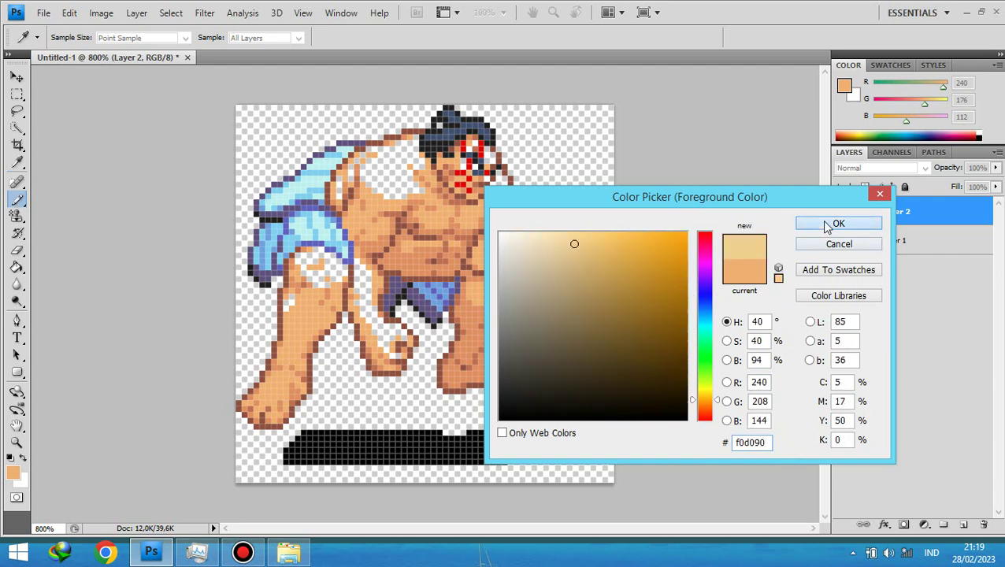
pyautogui.click(836, 224)
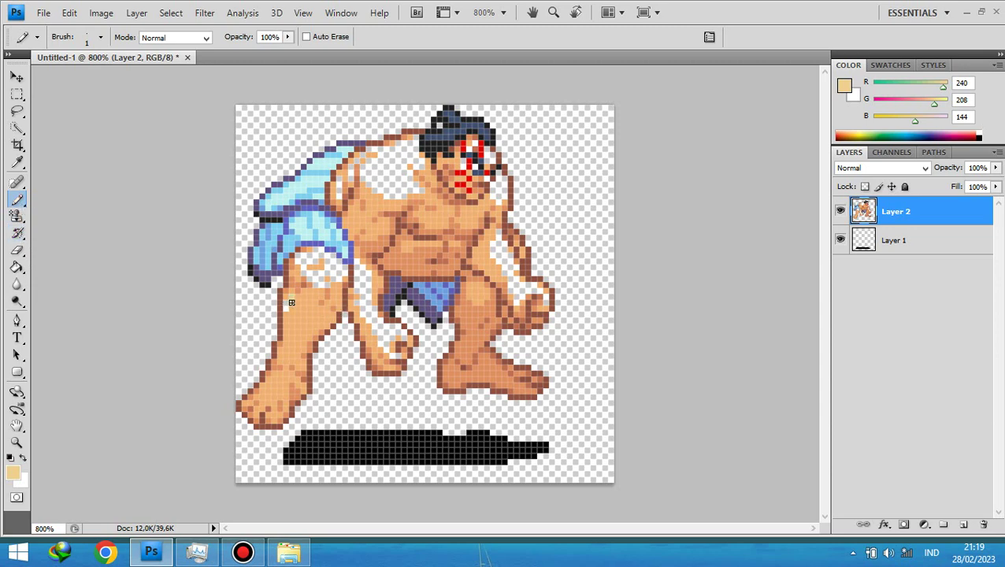
# Recolour the stray white pixels along the leg in pale tan.
pyautogui.click(289, 300)
pyautogui.moveTo(301, 265); pyautogui.dragTo(313, 274)
pyautogui.click(320, 285)
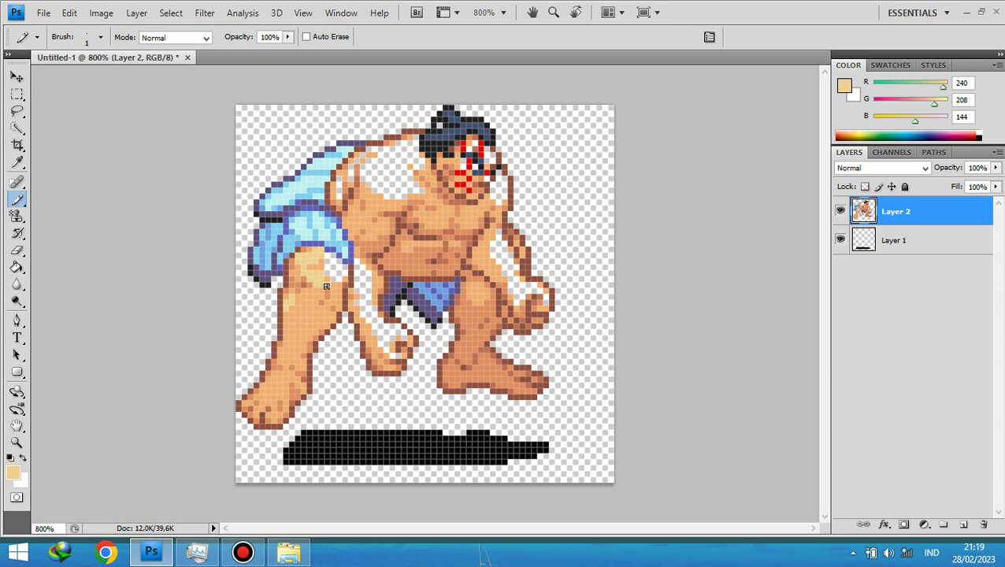
pyautogui.click(244, 553)
pyautogui.click(326, 265)
pyautogui.click(328, 271)
pyautogui.click(340, 262)
pyautogui.click(357, 289)
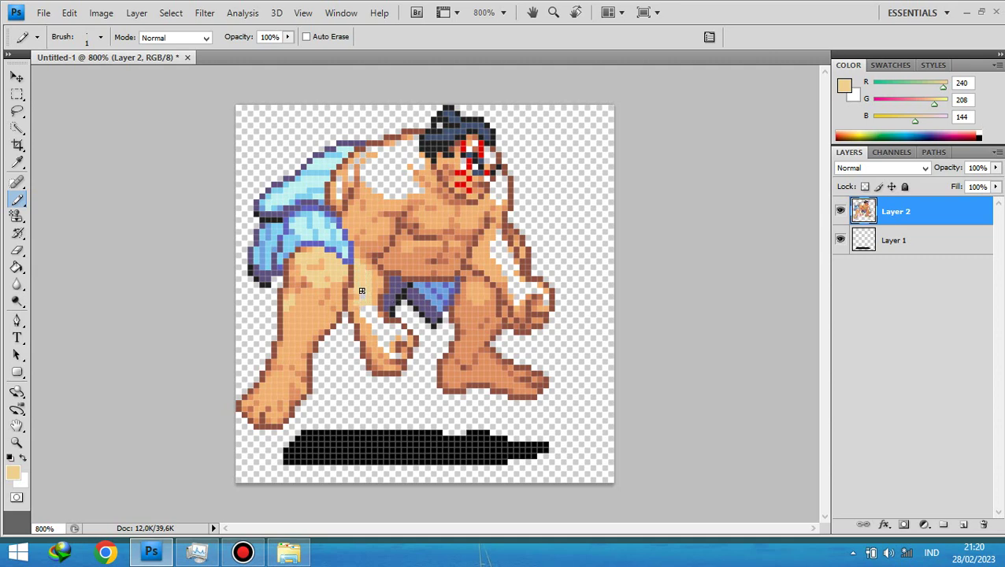
pyautogui.click(363, 299)
# Repaint the white pixels on the fist, right arm and hand in pale tan.
pyautogui.click(402, 335)
pyautogui.click(394, 353)
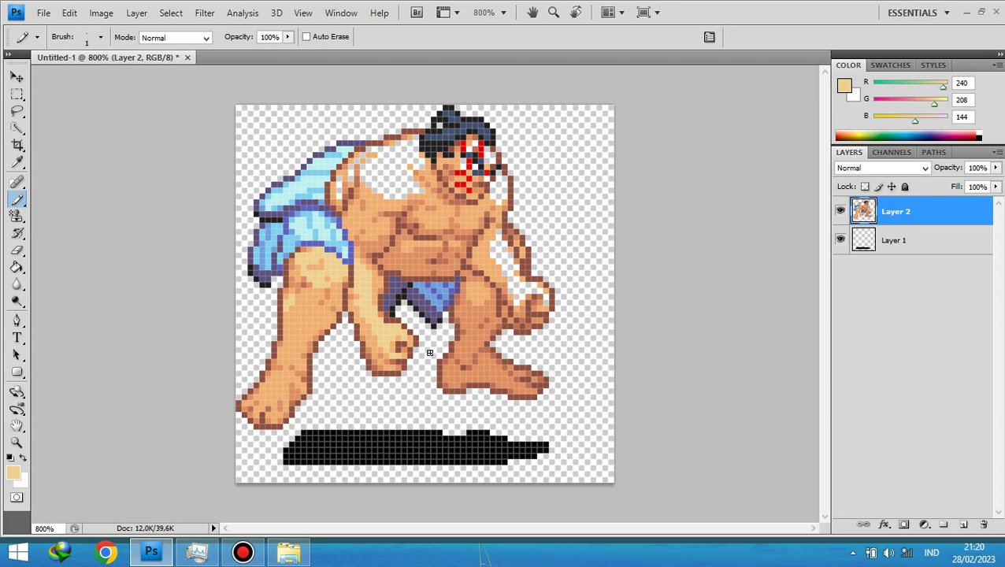
pyautogui.click(493, 244)
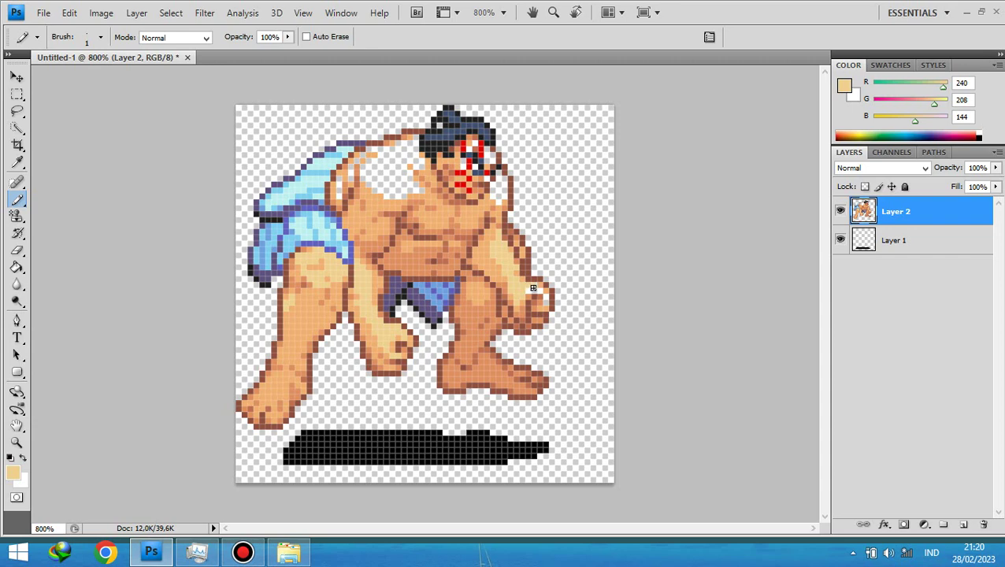
pyautogui.click(542, 295)
# Fill a last hand pixel and start covering the white shoulder patch with tan.
pyautogui.click(544, 298)
pyautogui.click(351, 172)
pyautogui.click(413, 159)
pyautogui.click(407, 158)
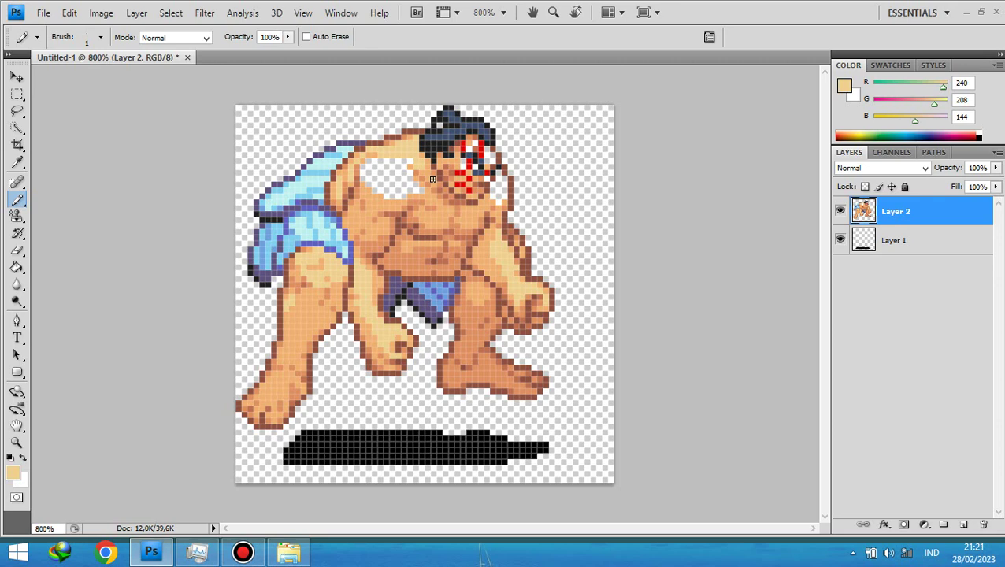
pyautogui.click(385, 160)
pyautogui.click(378, 167)
pyautogui.click(377, 170)
pyautogui.click(384, 177)
# Stroke tan across the rest of the shoulder patch, touch up the face, and open the colour picker.
pyautogui.moveTo(369, 187); pyautogui.dragTo(414, 184)
pyautogui.moveTo(377, 188); pyautogui.dragTo(402, 195)
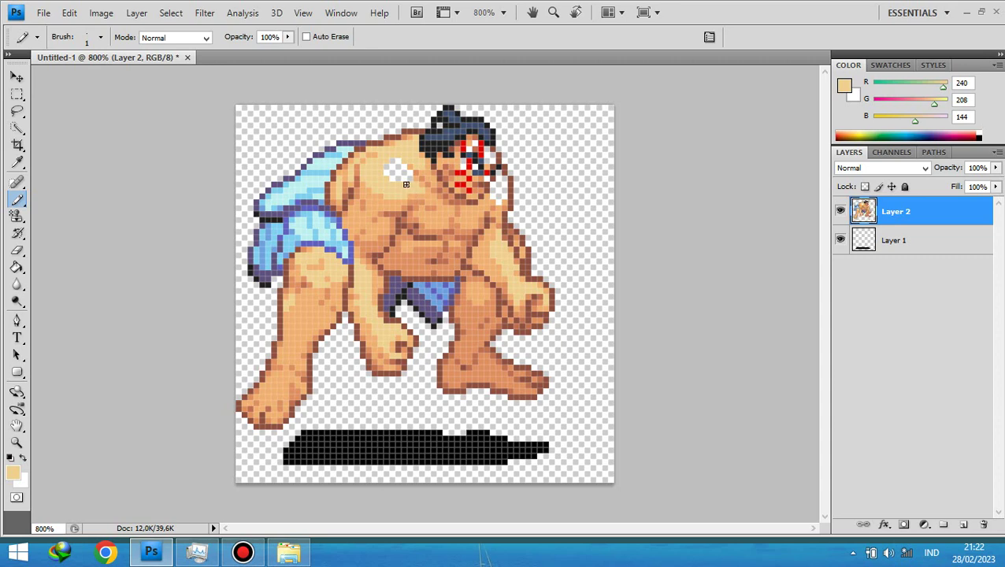
pyautogui.click(407, 180)
pyautogui.click(402, 167)
pyautogui.click(475, 143)
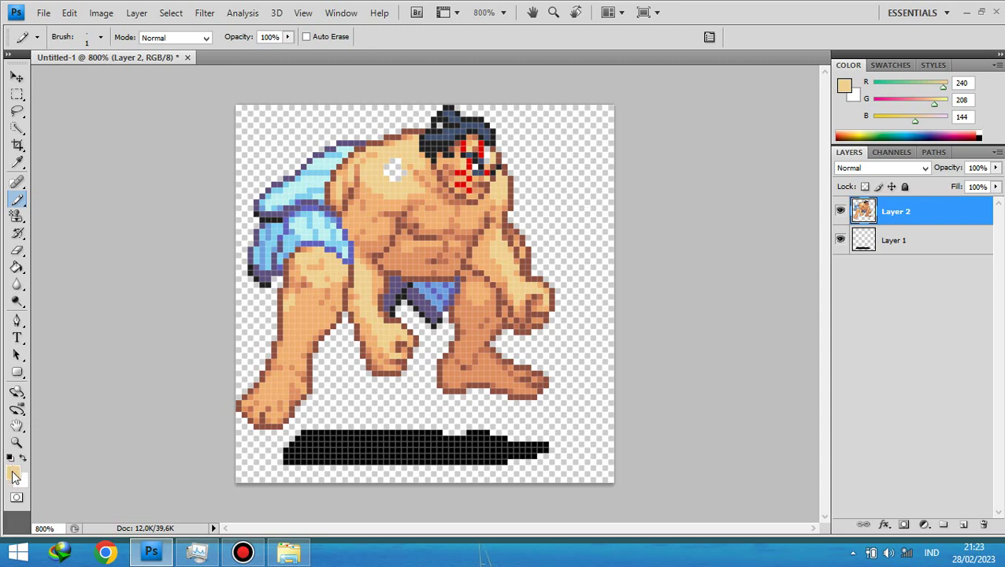
pyautogui.click(13, 473)
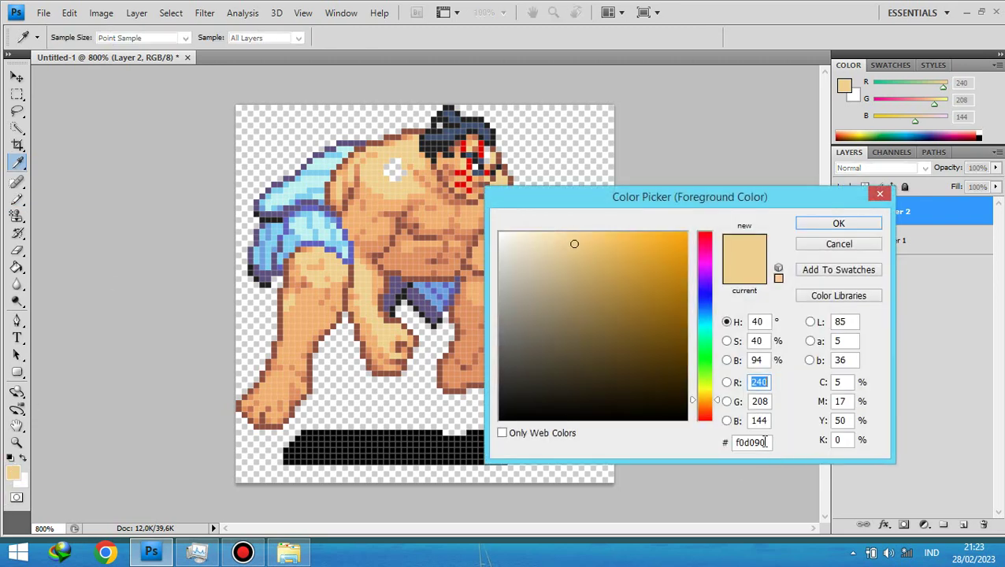
# Enter hex f0f0b0 (R240 G240 B176) as the new foreground colour.
pyautogui.doubleClick(764, 441)
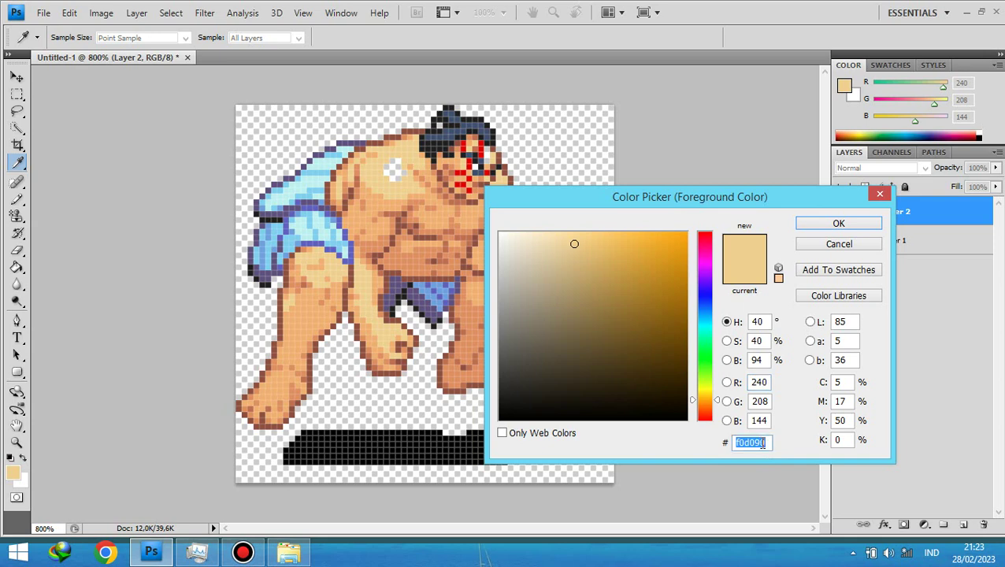
pyautogui.write('f0f0')
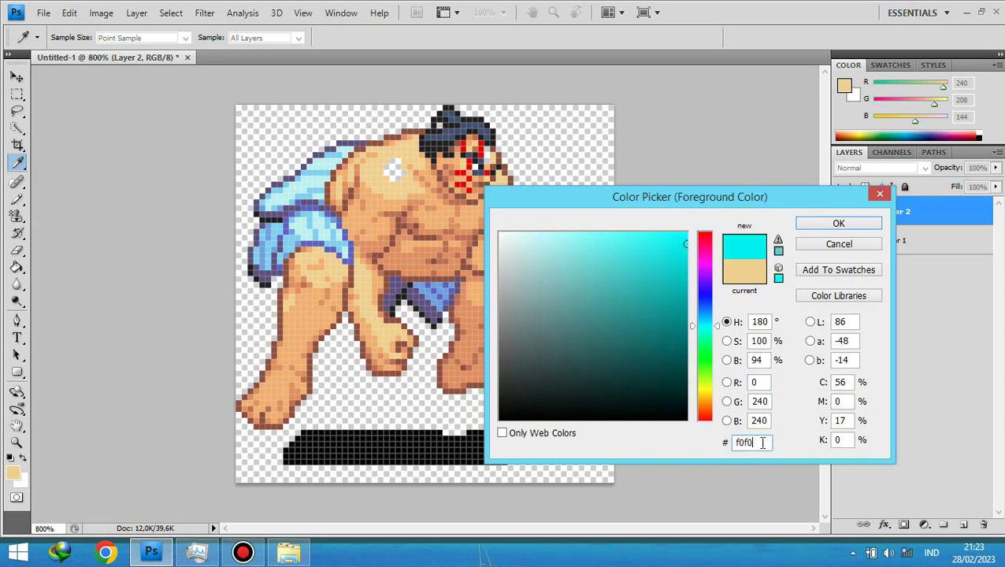
pyautogui.write('b0')
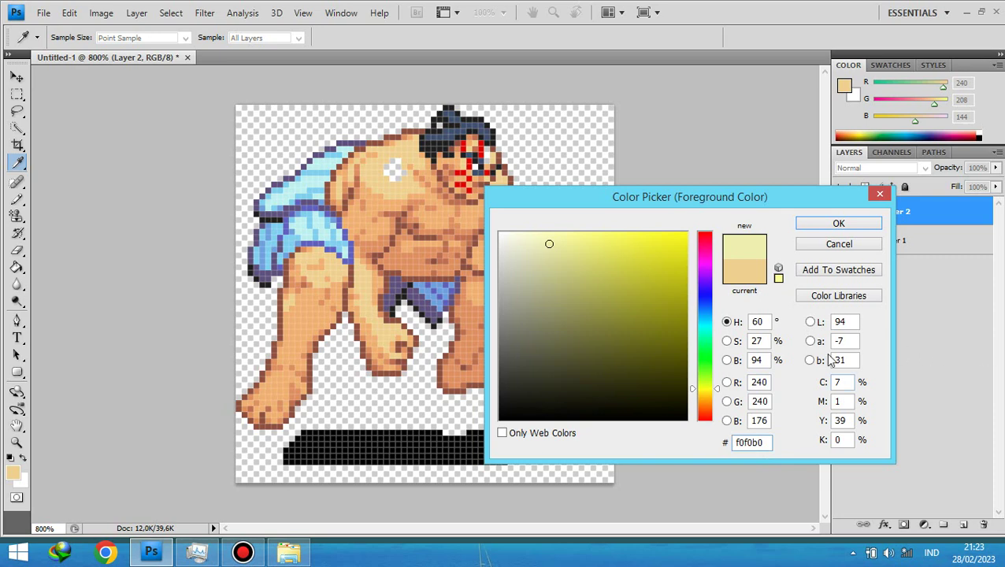
pyautogui.click(820, 224)
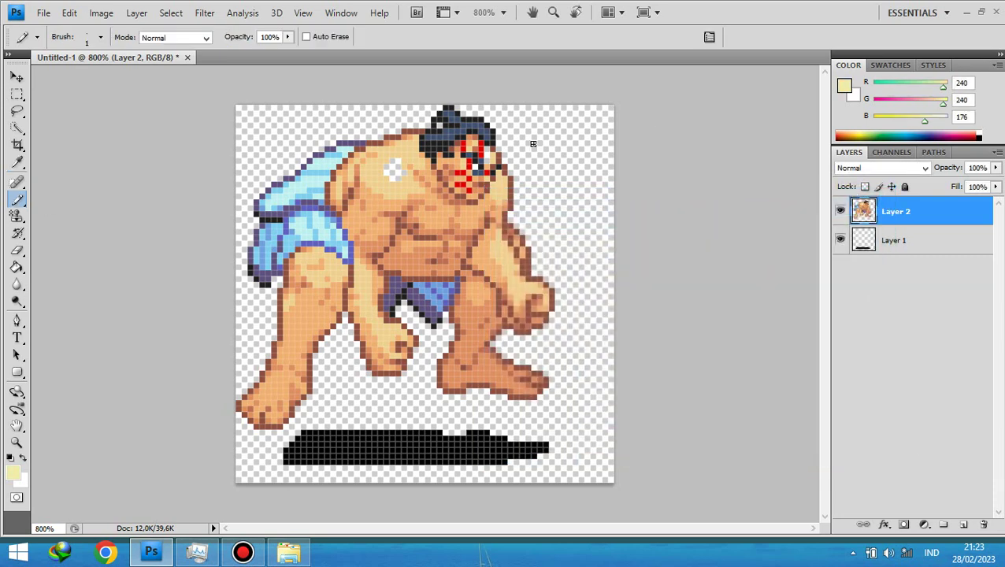
# Paint a pale-yellow highlight on the shoulder and one pixel beside the red eye.
pyautogui.click(390, 168)
pyautogui.moveTo(389, 169); pyautogui.dragTo(392, 178)
pyautogui.click(475, 167)
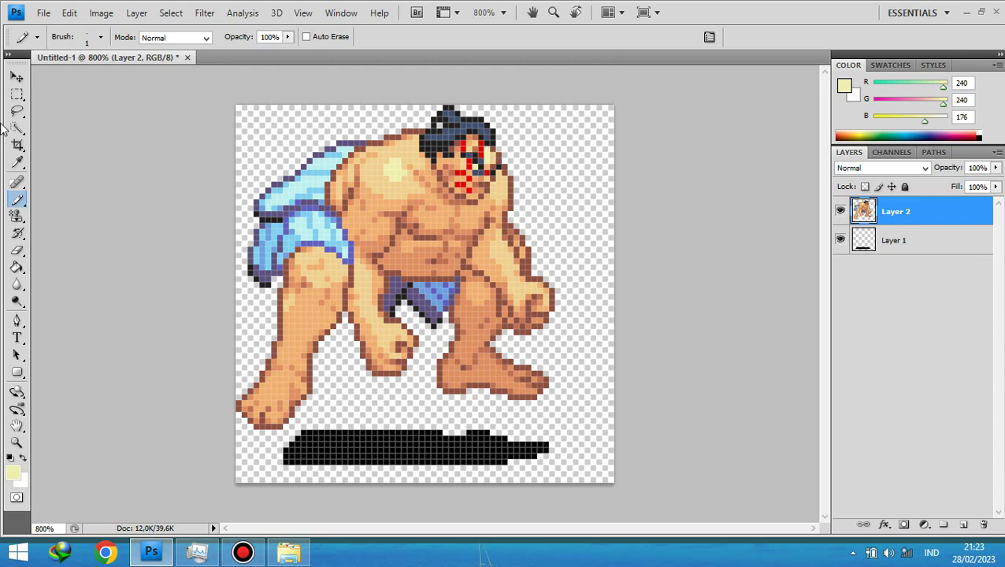
# Reposition the sumo layer, undo the last two nudges, and select the 1px pencil-mode Eraser.
pyautogui.click(17, 76)
pyautogui.moveTo(354, 235)
pyautogui.mouseDown()
pyautogui.moveTo(401, 252)
pyautogui.moveTo(353, 260)
pyautogui.mouseUp()
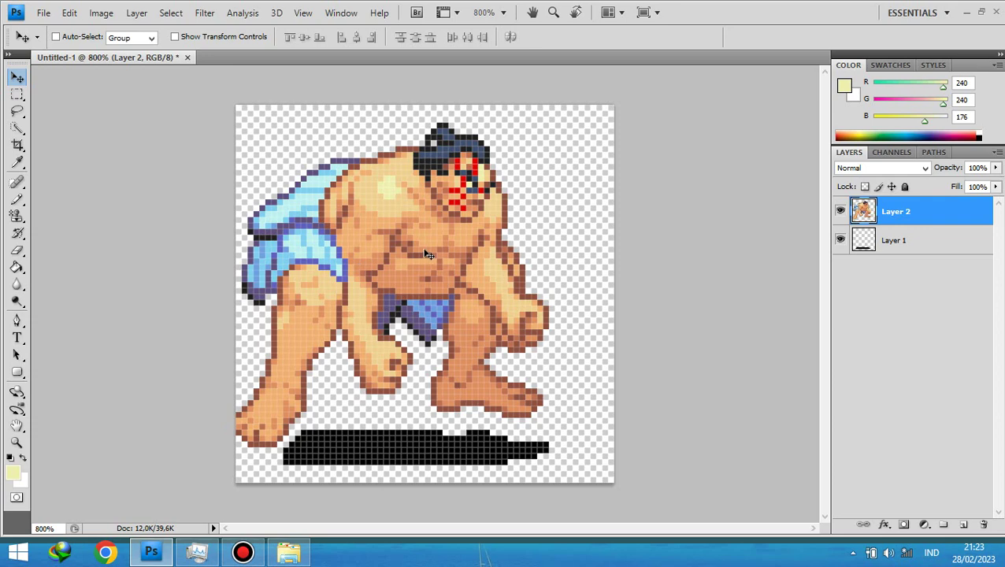
pyautogui.press('Down')
pyautogui.press('Down')
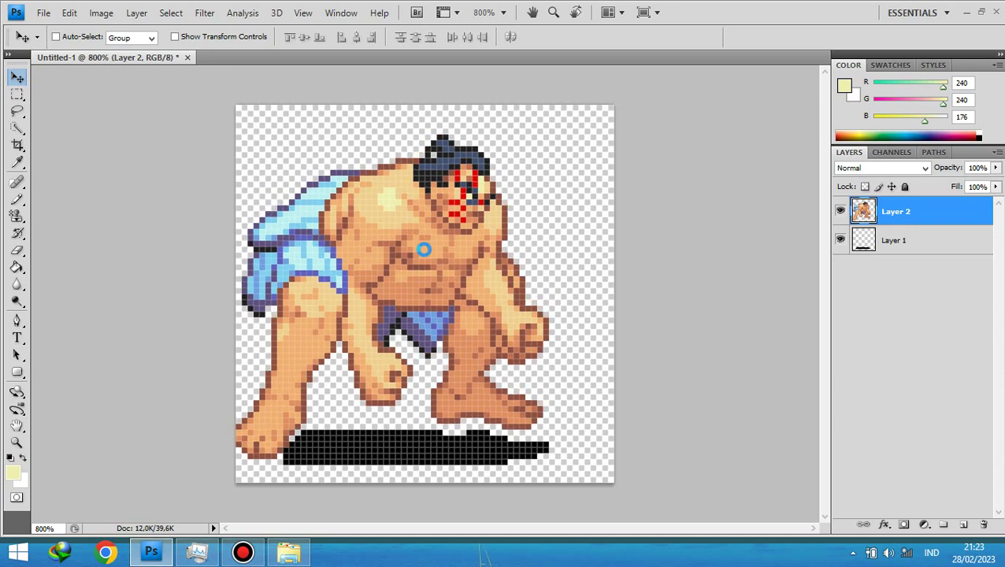
pyautogui.press('Down')
pyautogui.press('Down')
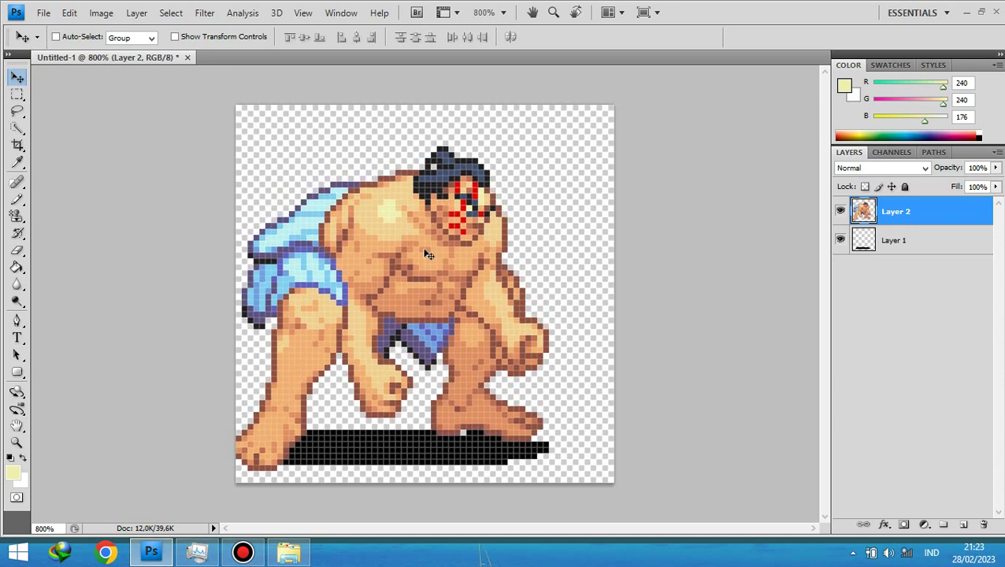
pyautogui.press('Right')
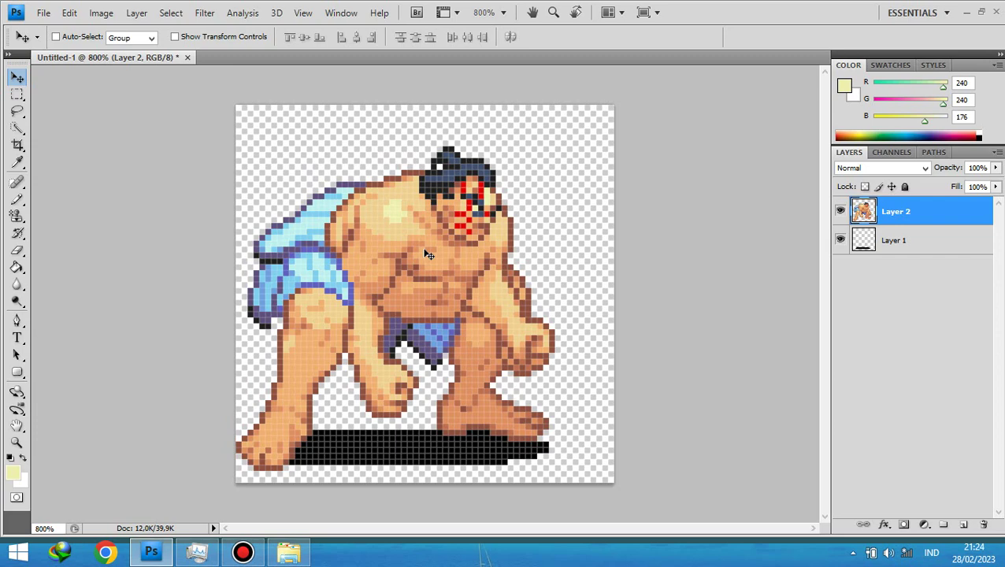
pyautogui.hotkey('ctrl', 'z')
pyautogui.hotkey('ctrl', 'z')
pyautogui.hotkey('ctrl', 'z')
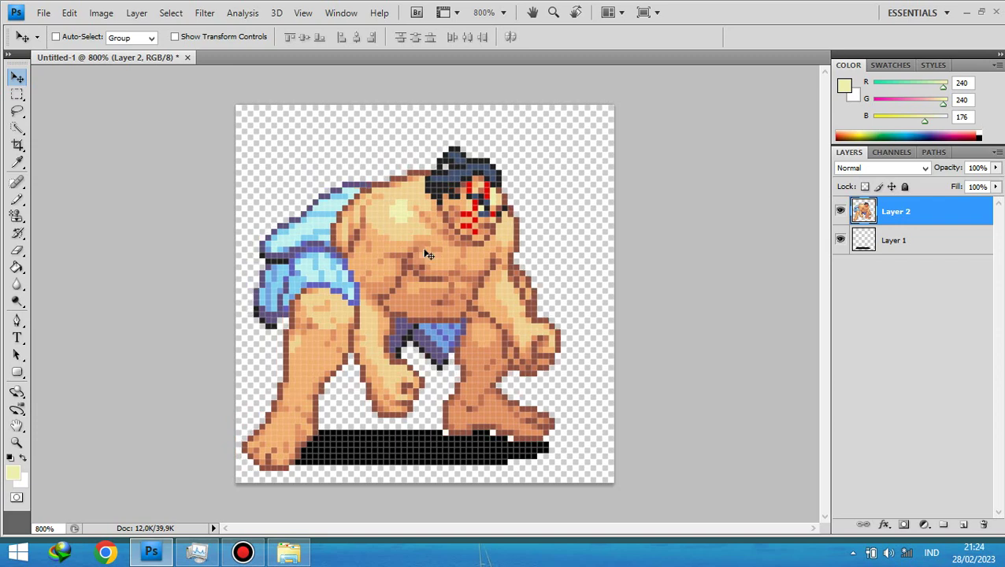
pyautogui.hotkey('ctrl', 'z')
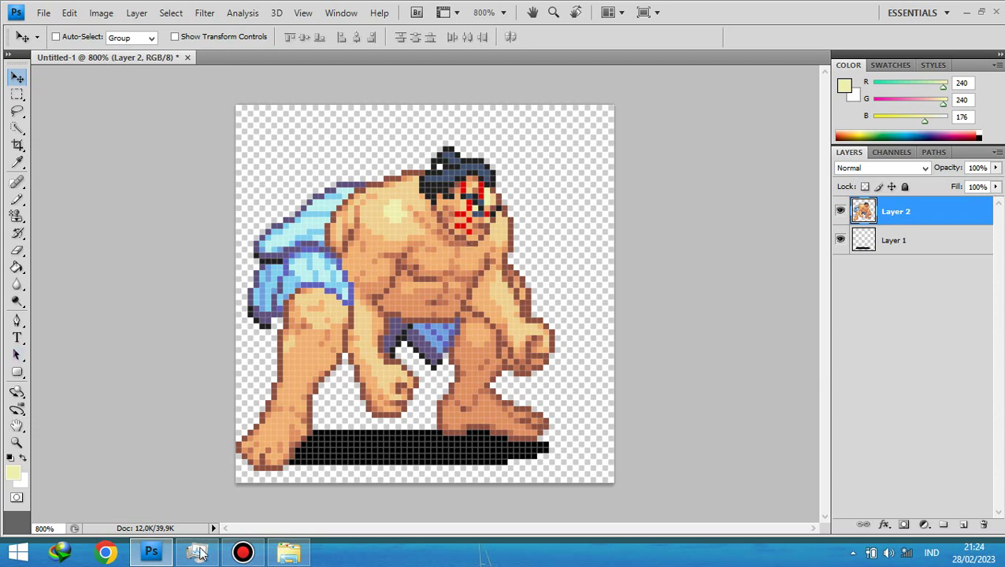
pyautogui.click(17, 250)
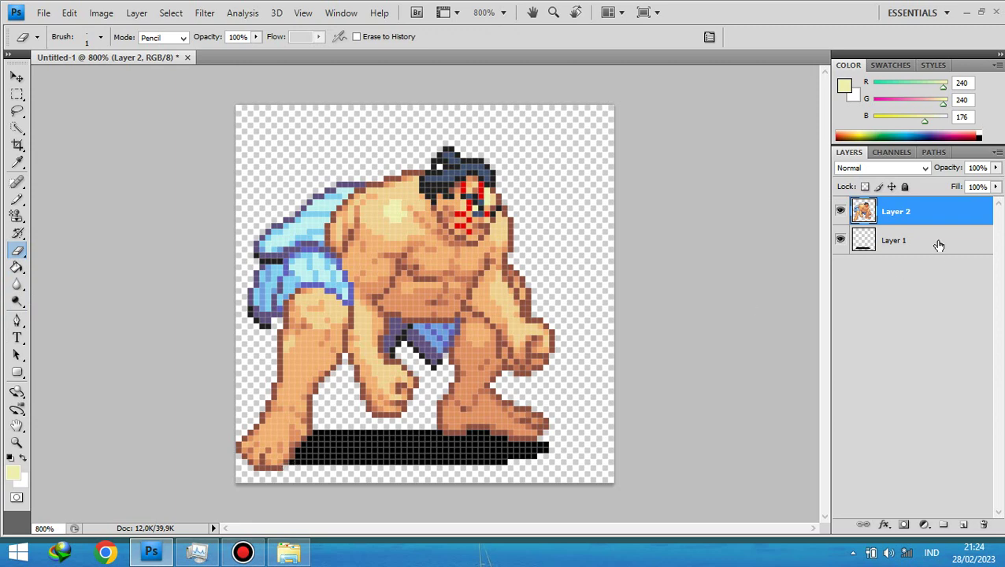
# On Layer 1, erase the stray black shadow pixels near the sumo's foot.
pyautogui.click(870, 242)
pyautogui.moveTo(296, 465); pyautogui.dragTo(293, 476)
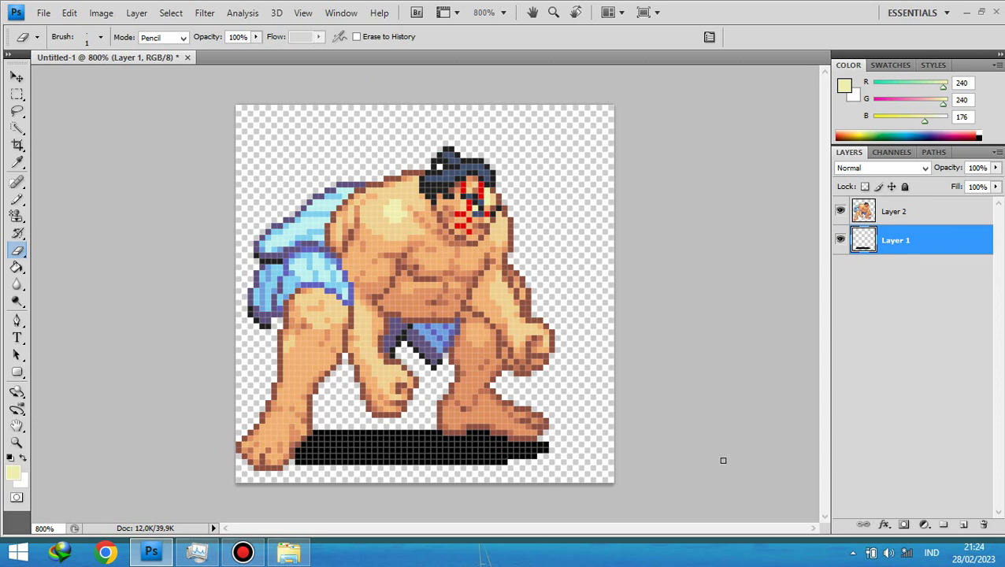
# With Layers 1 and 2 selected, nudge the sumo and shadow horizontally to centre them.
pyautogui.keyDown('shift'); pyautogui.click(960, 223); pyautogui.keyUp('shift')
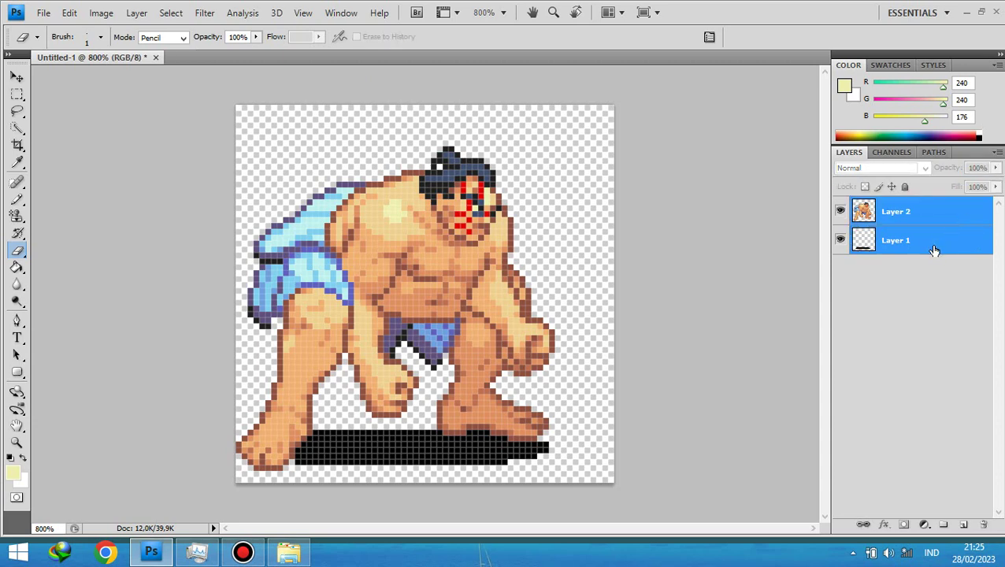
pyautogui.click(22, 79)
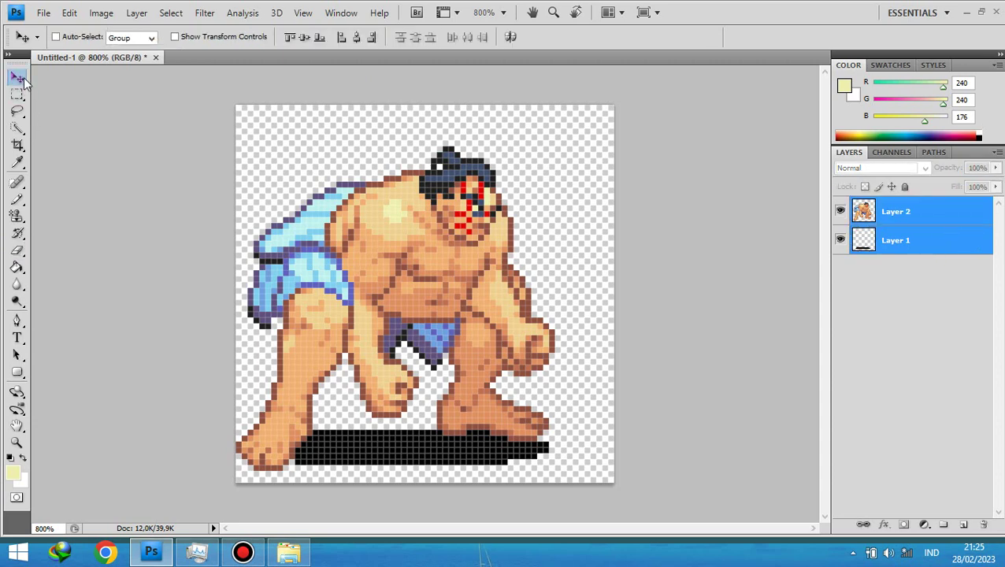
pyautogui.hotkey('shift', 'Right')
pyautogui.hotkey('shift', 'Left')
pyautogui.press('Right')
pyautogui.press('Right')
pyautogui.press('Right')
pyautogui.press('Right')
pyautogui.press('Right')
pyautogui.press('Right')
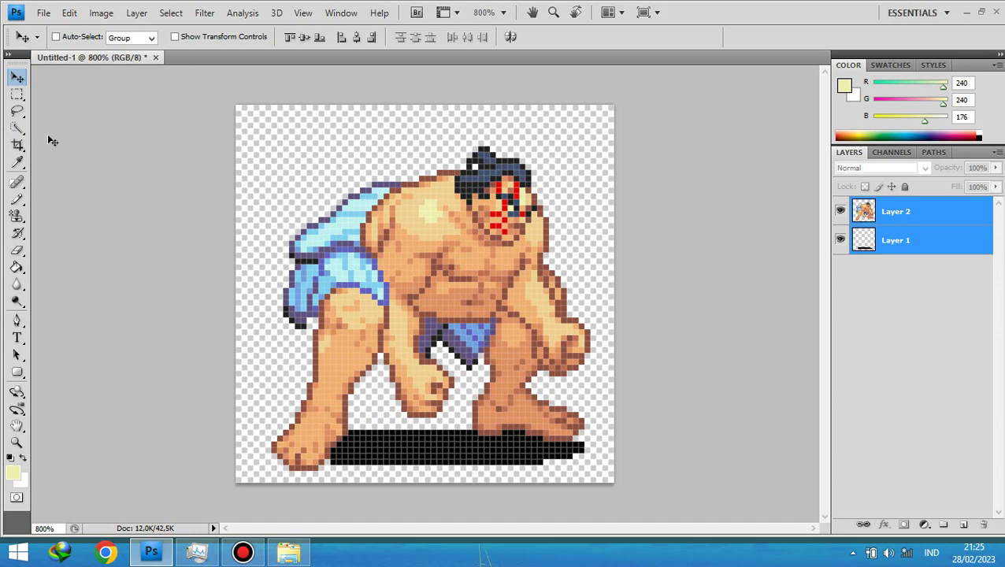
pyautogui.click(43, 12)
# Save a PNG copy named 'honta tutorial' in Honda Animation, accepting the default PNG options.
pyautogui.click(111, 209)
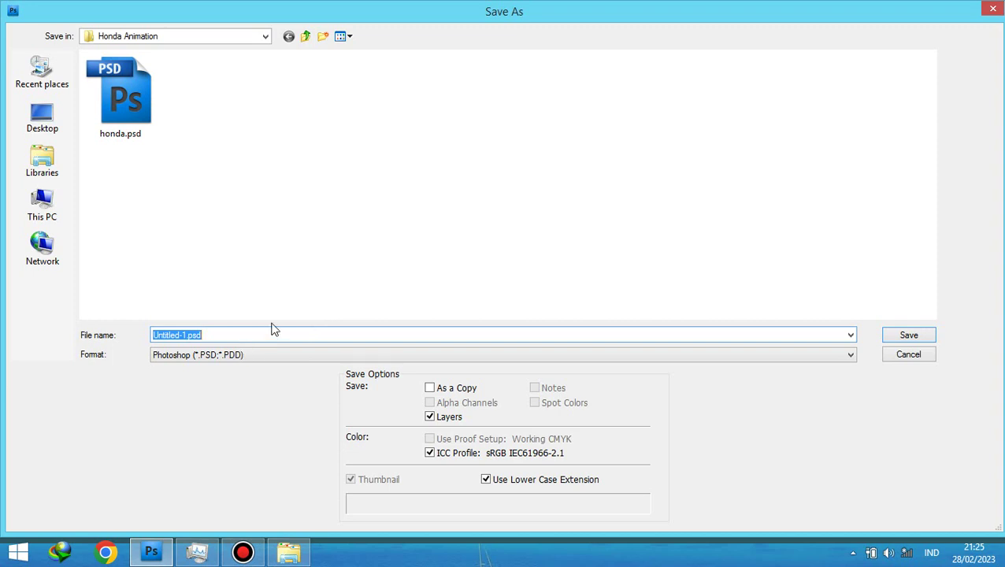
pyautogui.write('honta tu')
pyautogui.write('ro')
pyautogui.press('BackSpace')
pyautogui.press('BackSpace')
pyautogui.write('torial')
pyautogui.click(271, 355)
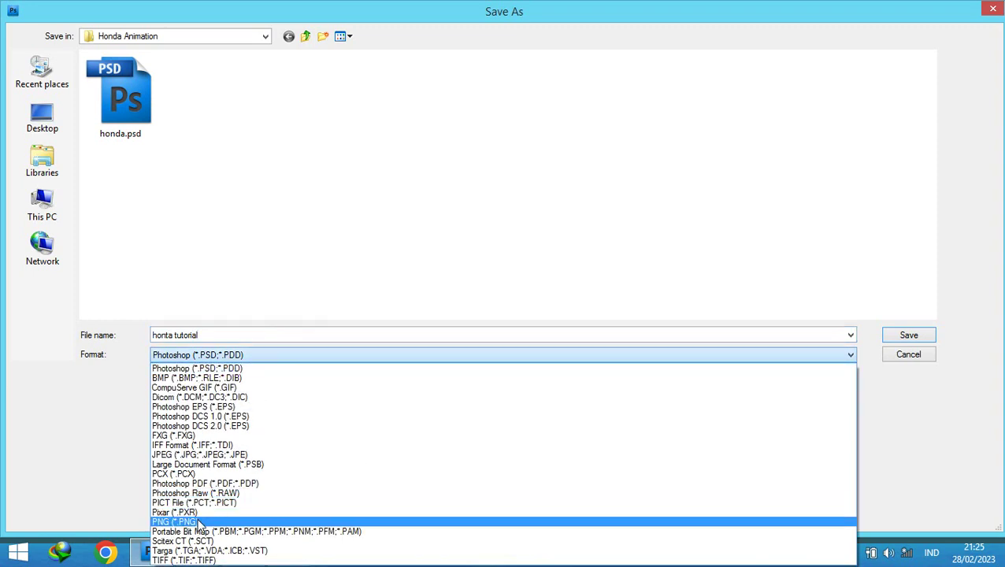
pyautogui.click(197, 515)
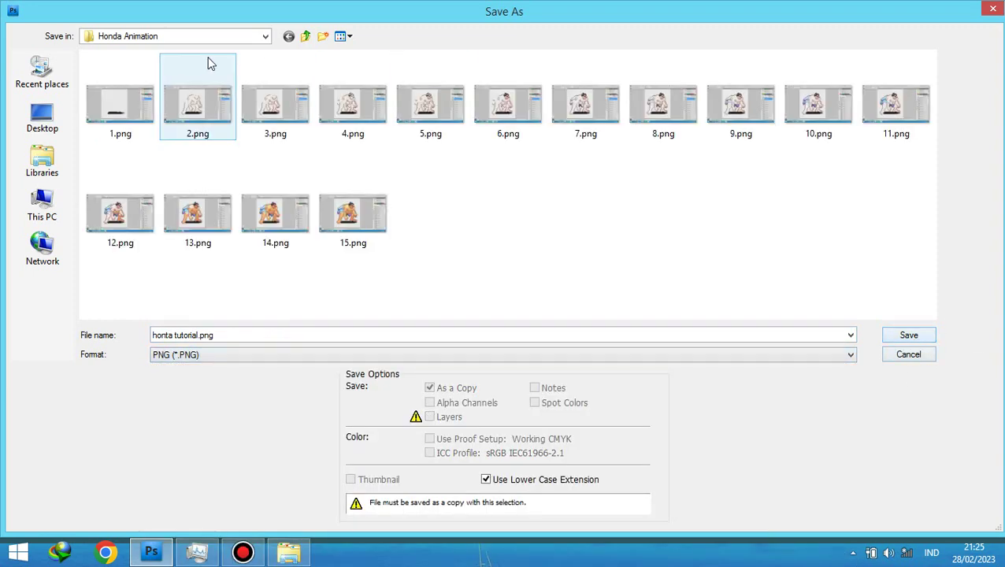
pyautogui.click(912, 336)
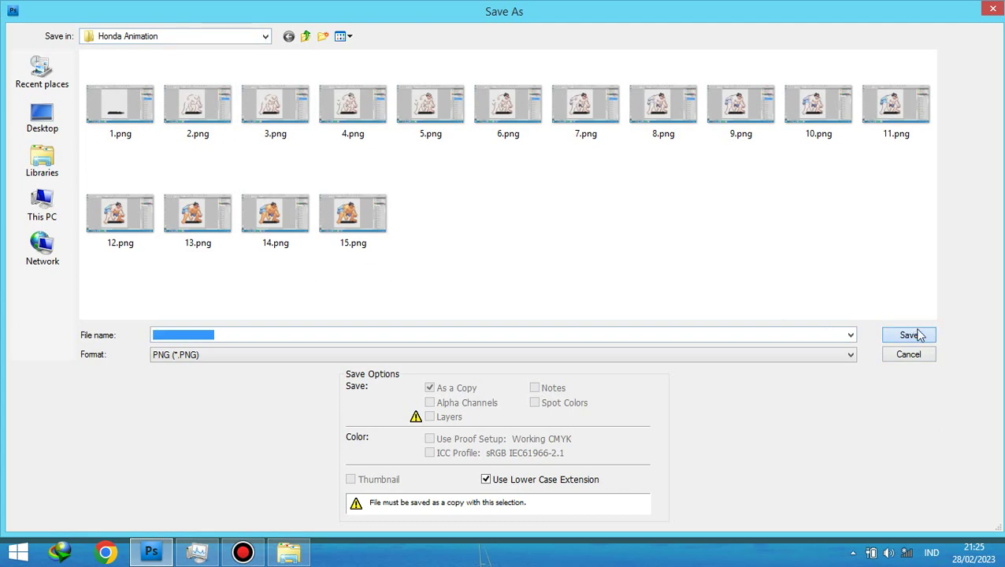
pyautogui.click(554, 267)
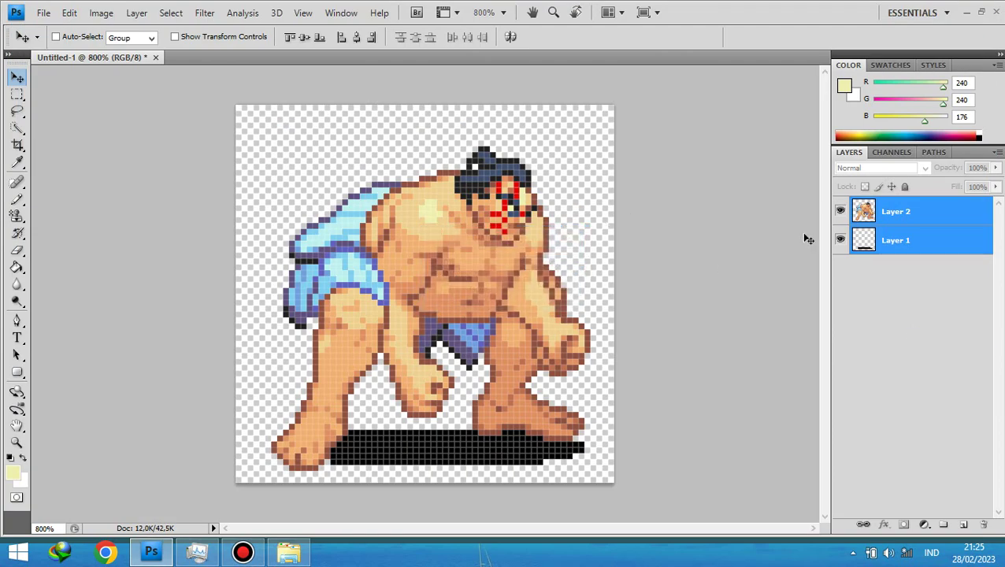
pyautogui.click(94, 19)
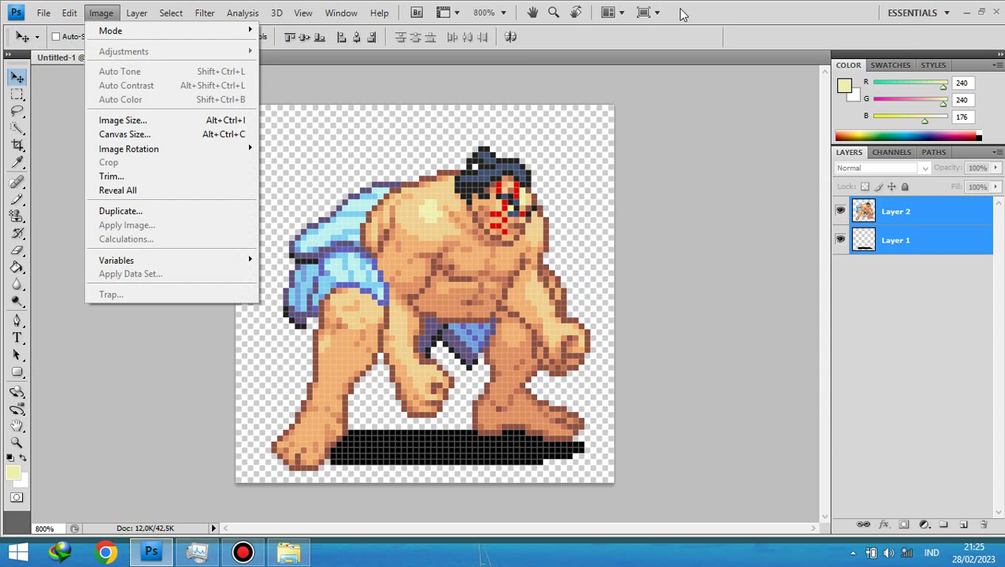
pyautogui.click(728, 12)
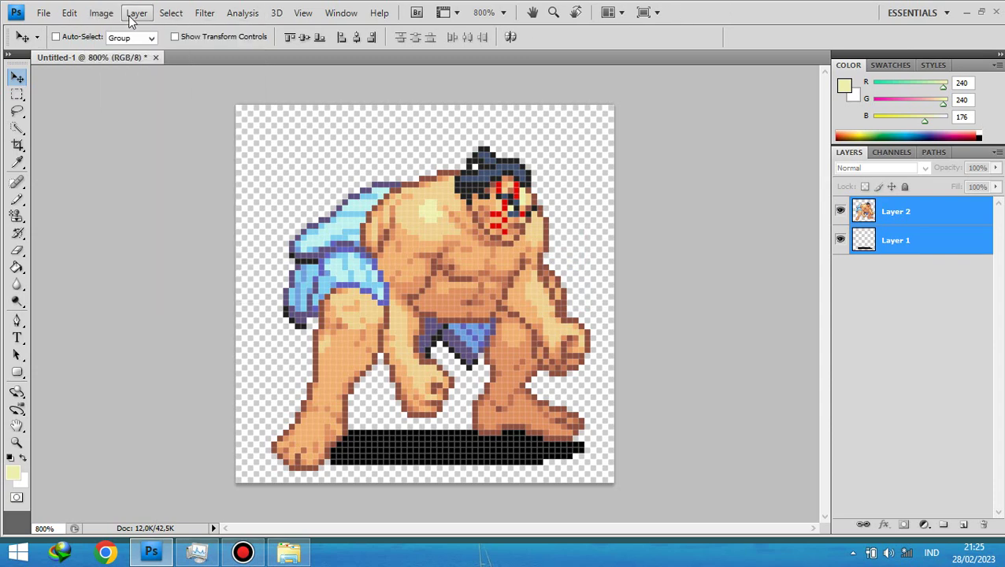